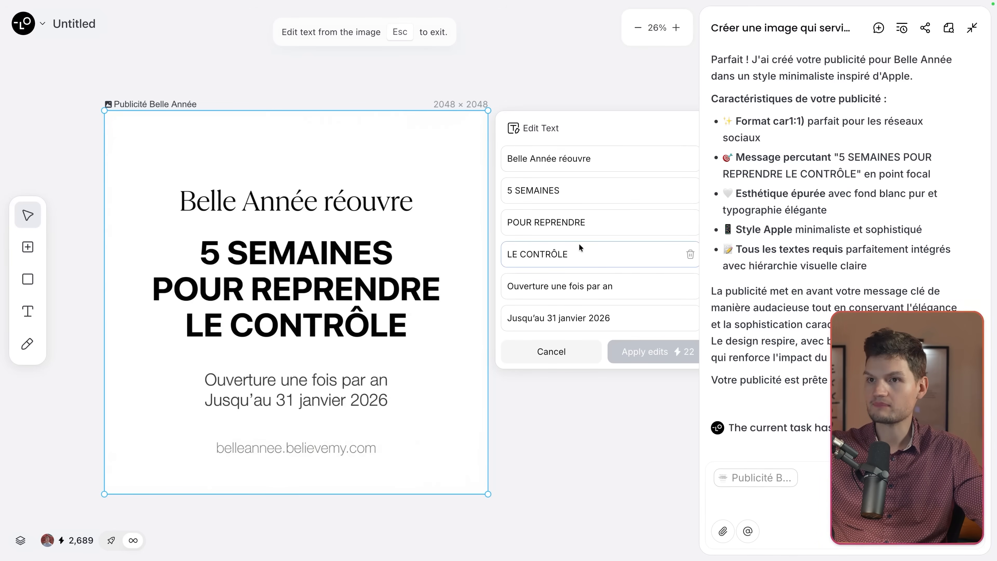
# Replace the ad's "Belle Année réouvre" heading with "J-15" and apply the text edit
pyautogui.tripleClick(564, 156)
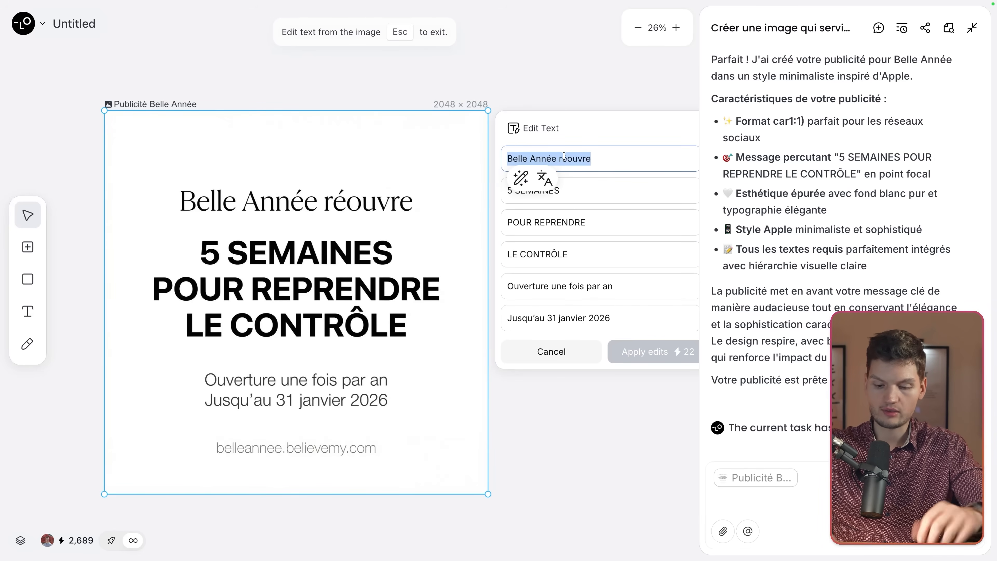
pyautogui.write('j-15')
pyautogui.click(666, 352)
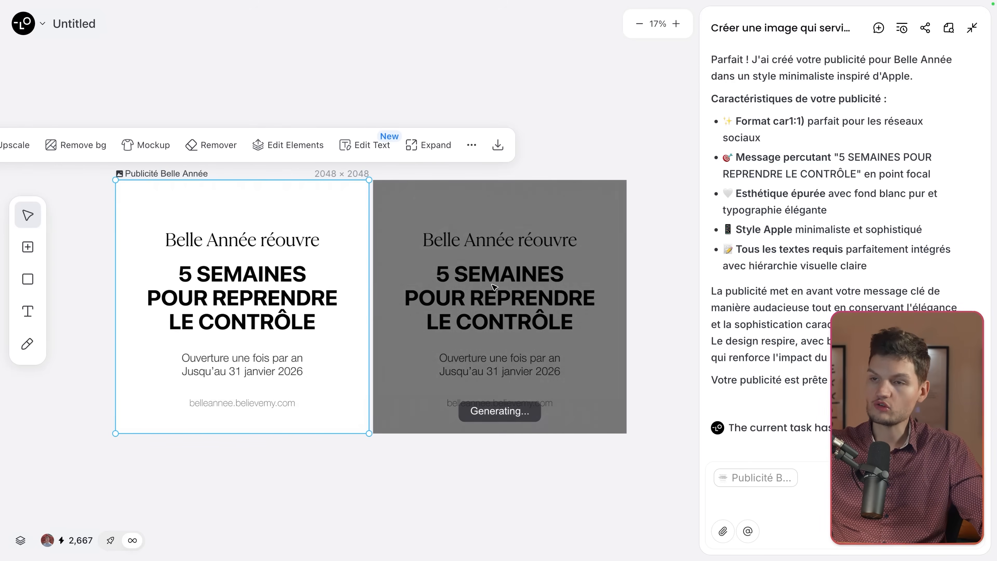
pyautogui.click(602, 104)
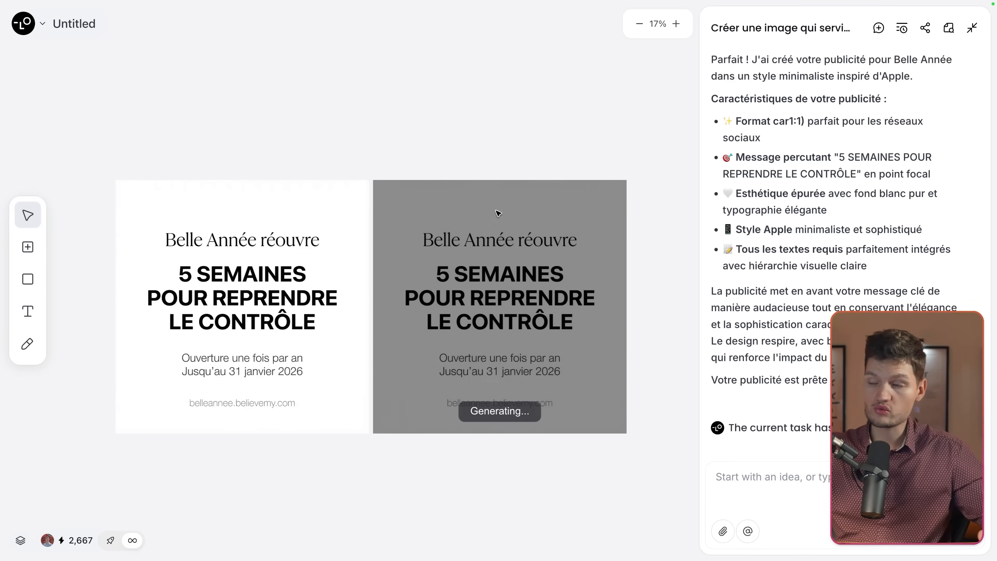
pyautogui.scroll(-3, 497, 212)
pyautogui.scroll(1, 498, 213)
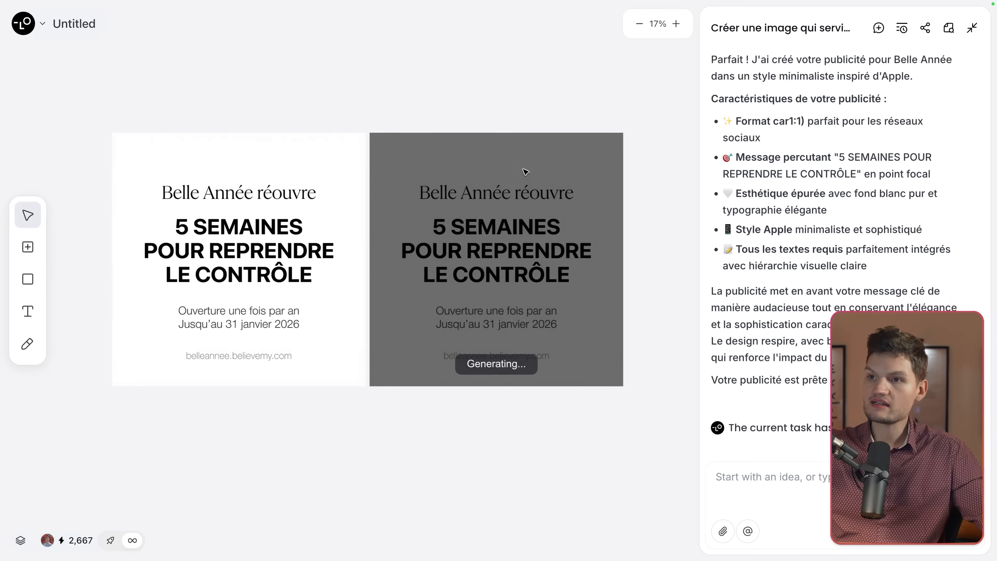
pyautogui.click(275, 236)
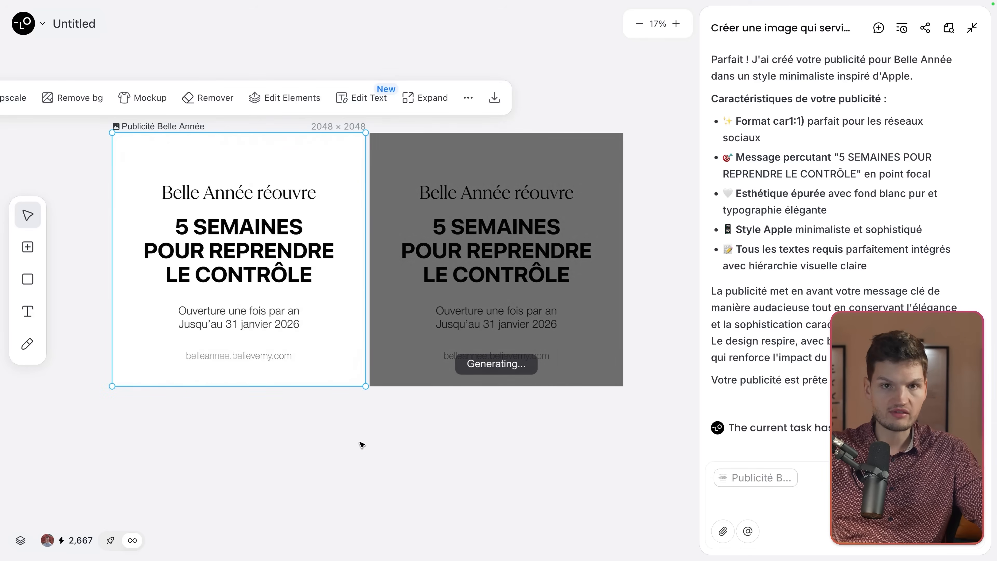
pyautogui.click(361, 444)
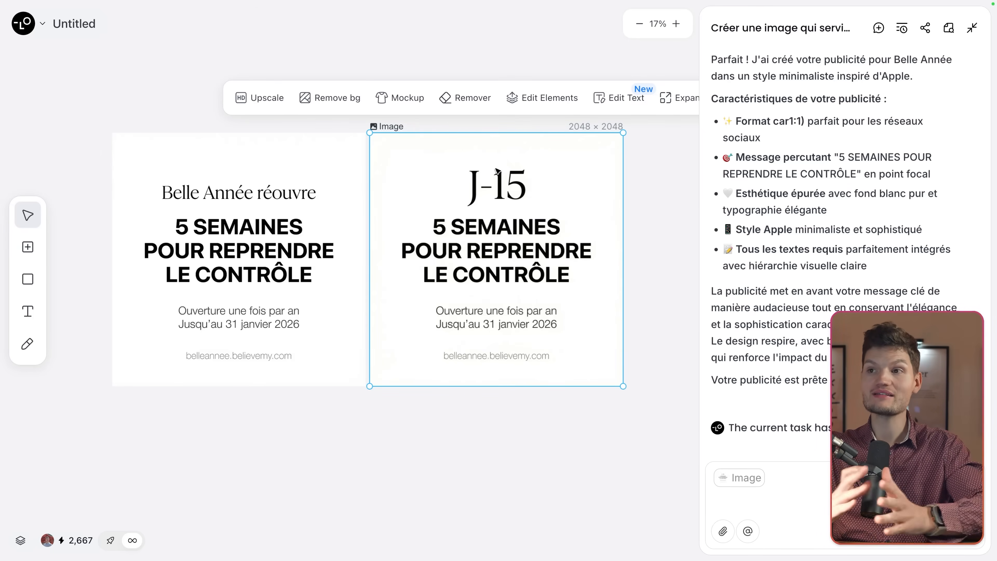
# Edit the text of the "J-15" image so its heading reads "J-3" and apply the edit
pyautogui.hscroll(5, 496, 171)
pyautogui.click(393, 94)
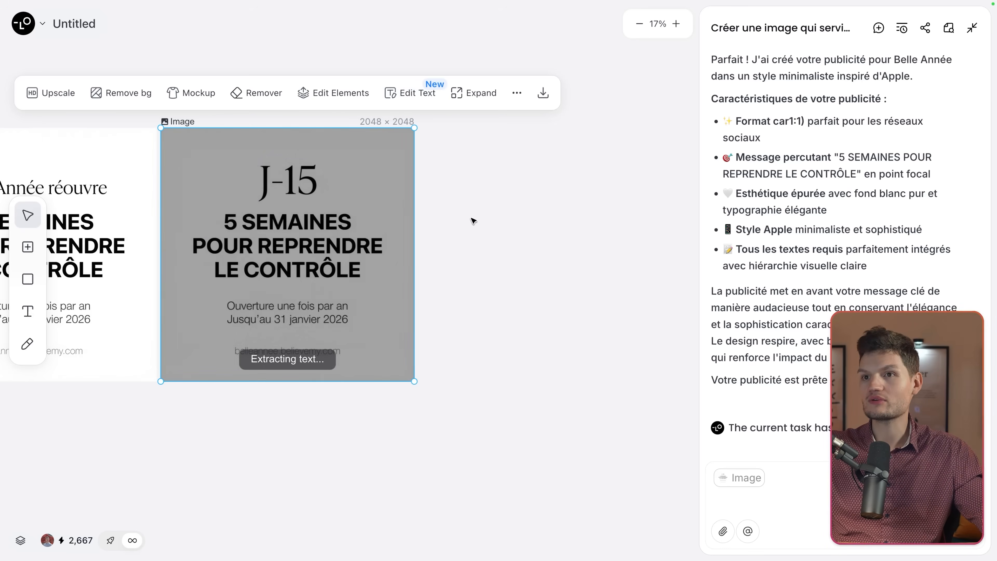
pyautogui.click(506, 175)
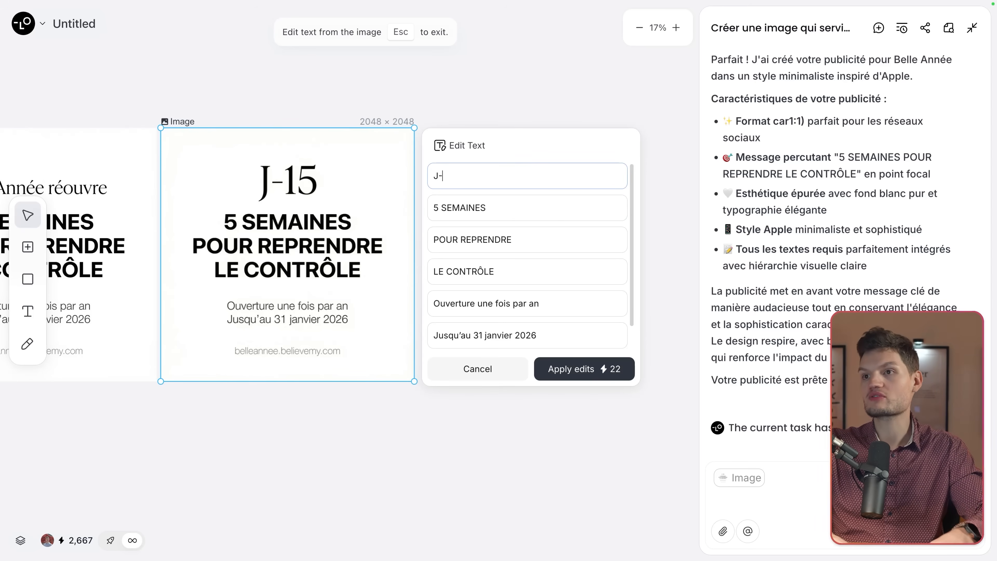
pyautogui.write('3')
pyautogui.click(585, 368)
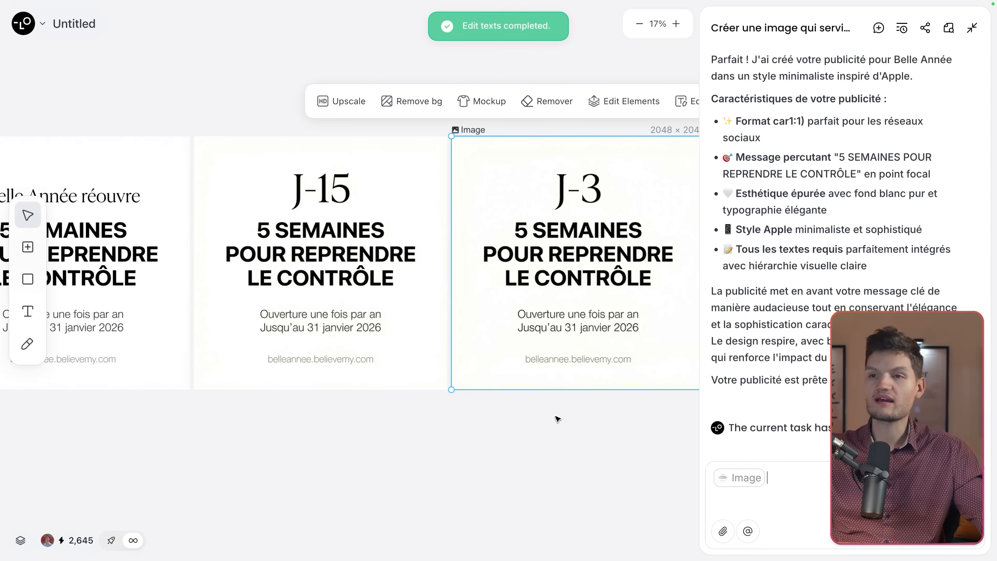
# Select the original, J-15 and J-3 ad variants together and download them
pyautogui.hscroll(-3, 557, 418)
pyautogui.scroll(-3, 558, 418)
pyautogui.click(383, 243)
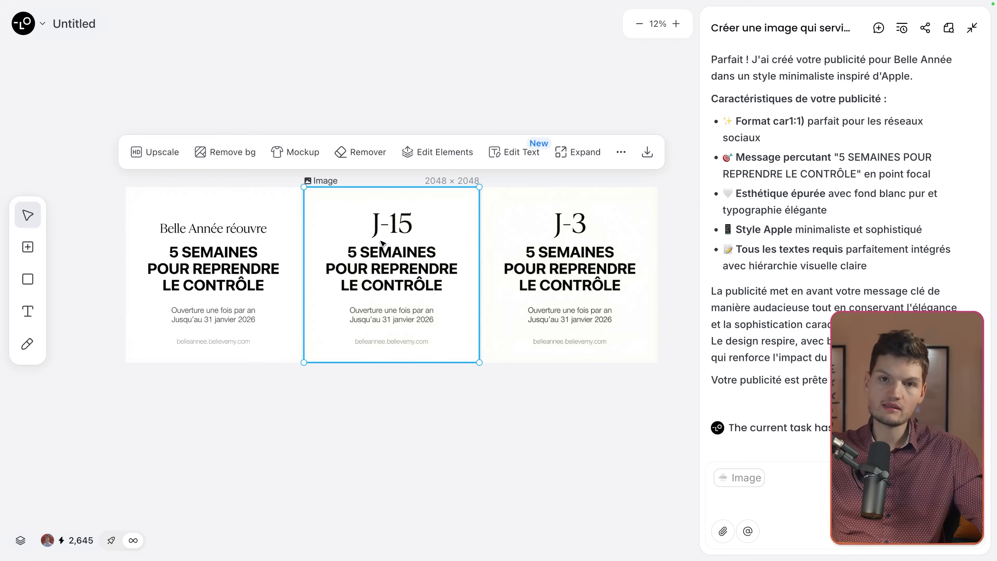
pyautogui.click(549, 238)
pyautogui.click(261, 232)
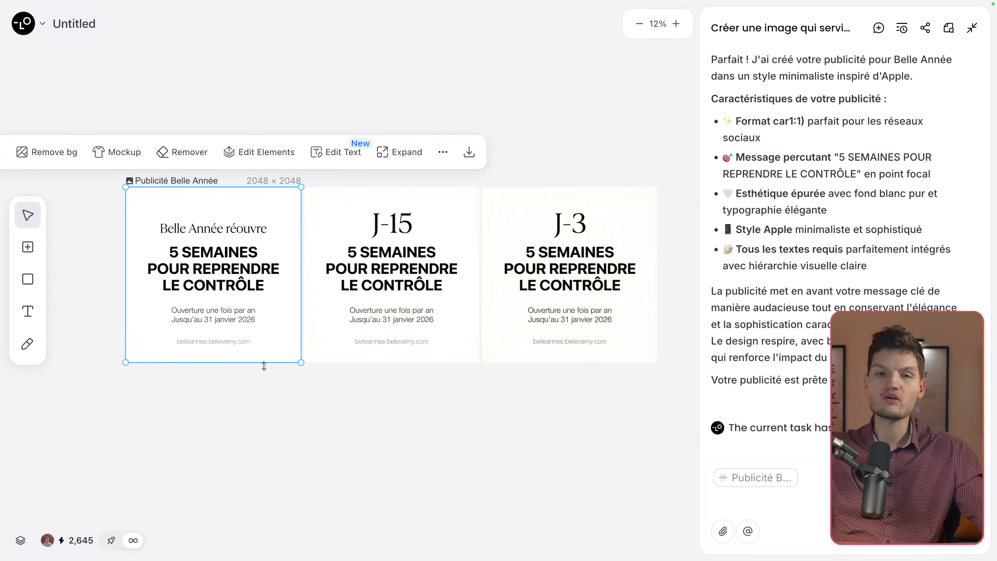
pyautogui.moveTo(116, 424); pyautogui.dragTo(662, 175)
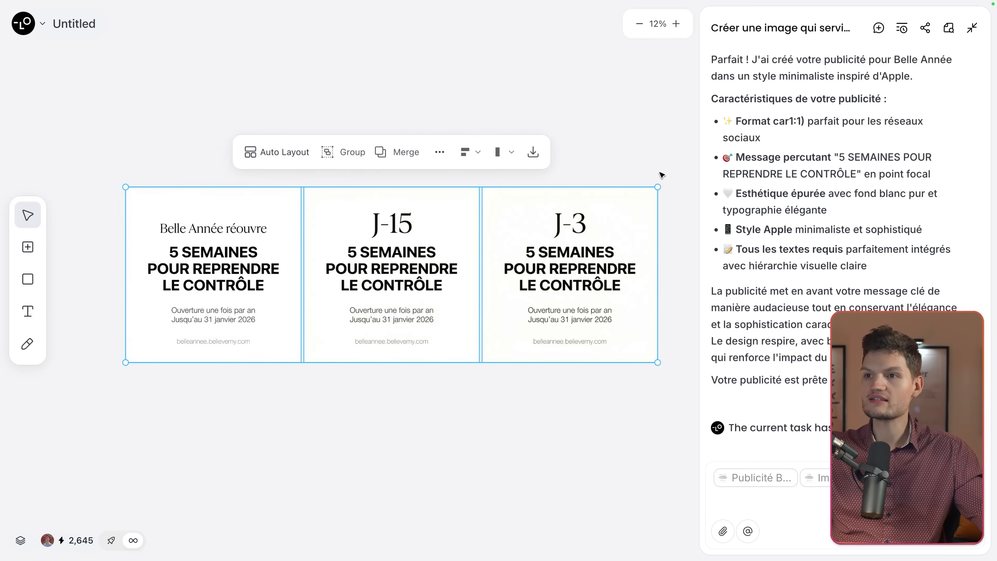
pyautogui.click(532, 154)
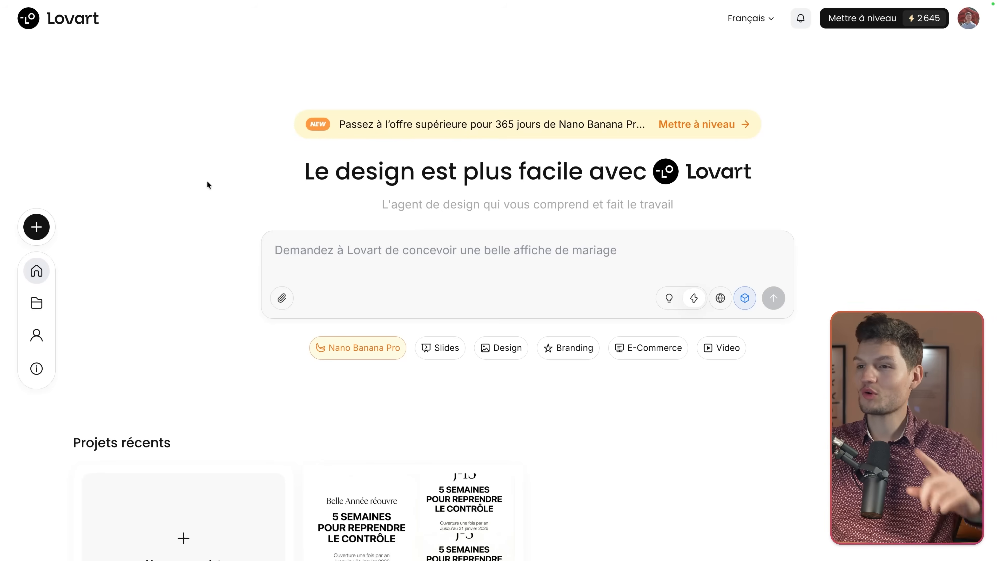
# Submit a Design request, with web search enabled, for a 1:1 Belle Année before/after ad: same person, dark chaos versus bright clarity, pro Apple style
pyautogui.click(506, 348)
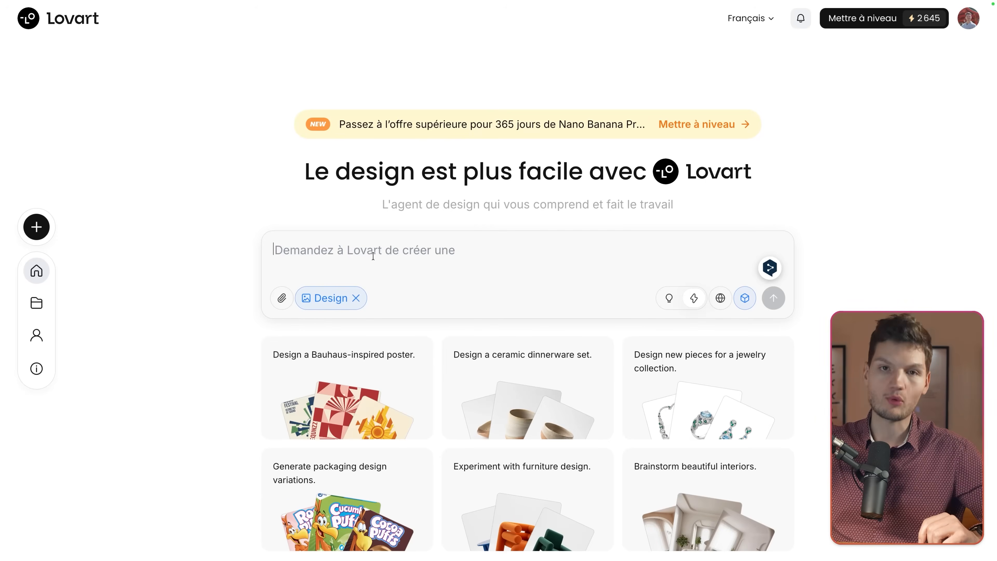
pyautogui.write("Créer une image qui sera utilisée comme publicité. Je veux qu'elle soit en format 1:1, donc au format carré. Elle doit montrer une transformation : à gauche, ça doit être le chaos, et à droite, ça doit être la clarté. C'est un avant/après.  L'objectif, c'est que tu promeuves mon accélérateur Belle Année, qui est une formation en 5 semaines et qui permet de reprendre le contrôle sur sa vie en planifiant son année prochaine, en prenant en compte les échecs de l'année passée. Je veux un avant/après, l'idéal étant de voir une personne à gauche déprimée et à droite très confiante.")
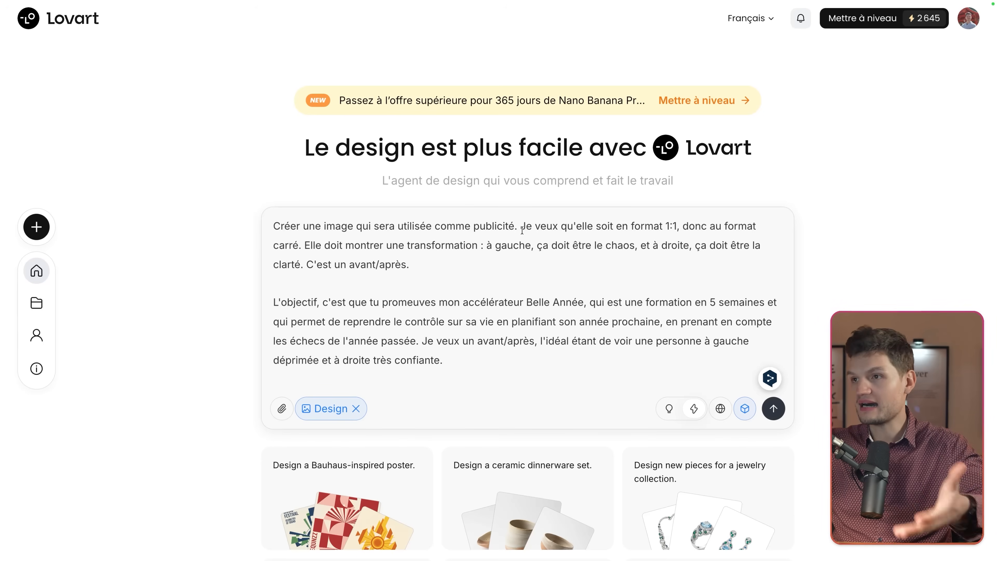
pyautogui.write("L'idéal serait aussi que ce soit exactement la même personne à gauche et à droite. Je veux qu'à gauche ce soit un peu plus sombre et à droite beaucoup plus clair. Le tout dans un style très pro, Apple.")
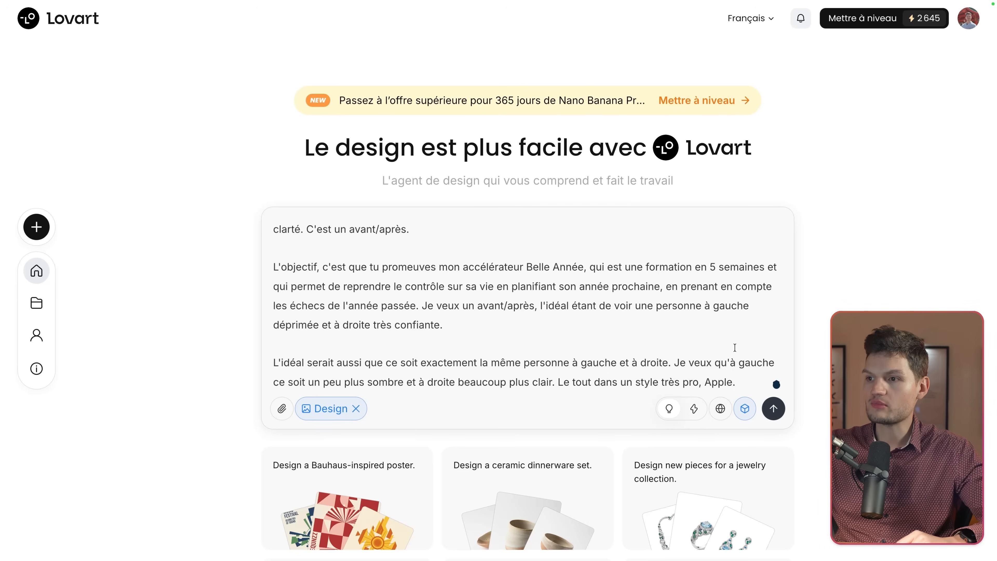
pyautogui.click(720, 408)
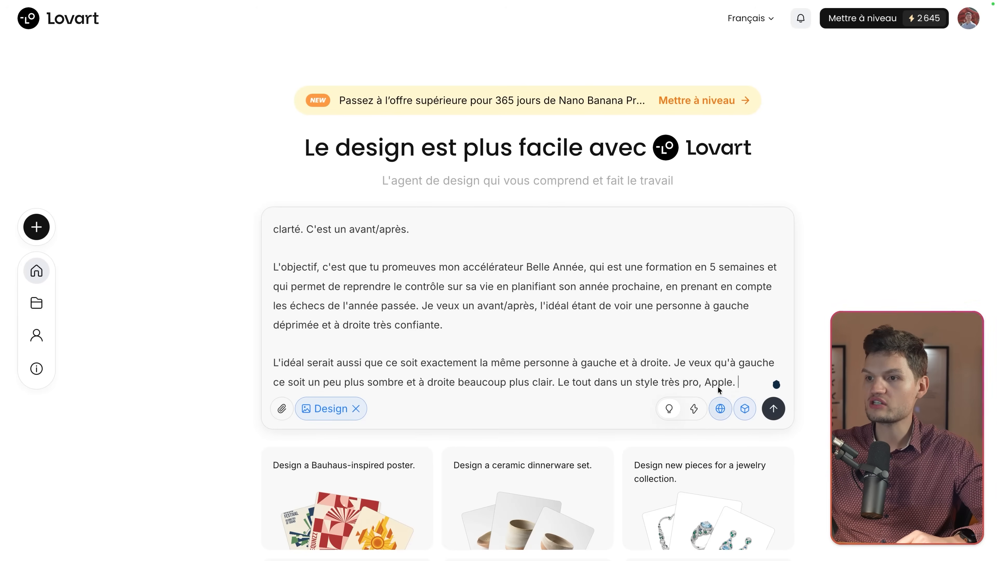
pyautogui.click(773, 409)
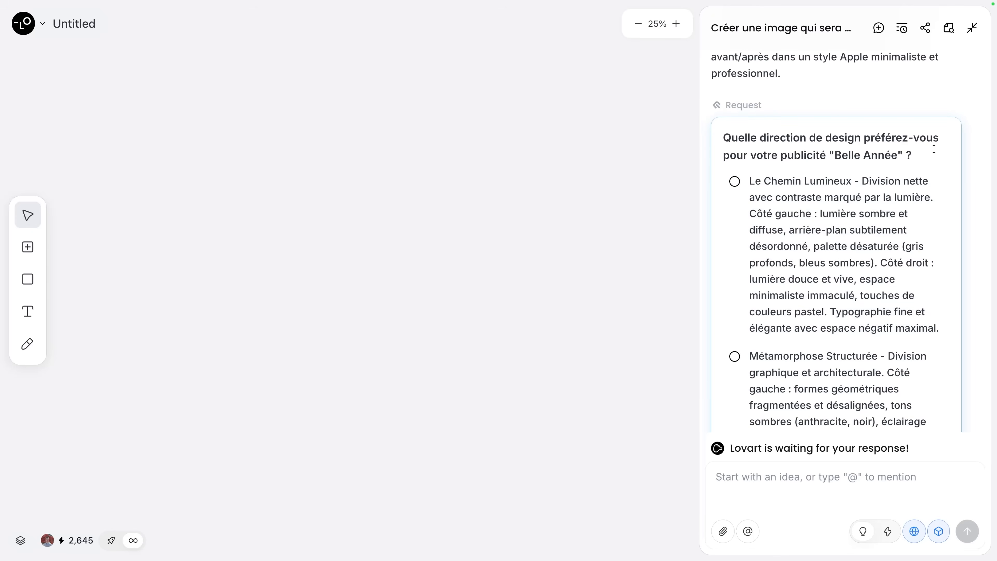
# Review the proposed design directions and choose "Le Regard Introspectif" for the Belle Année ad
pyautogui.scroll(-1, 934, 149)
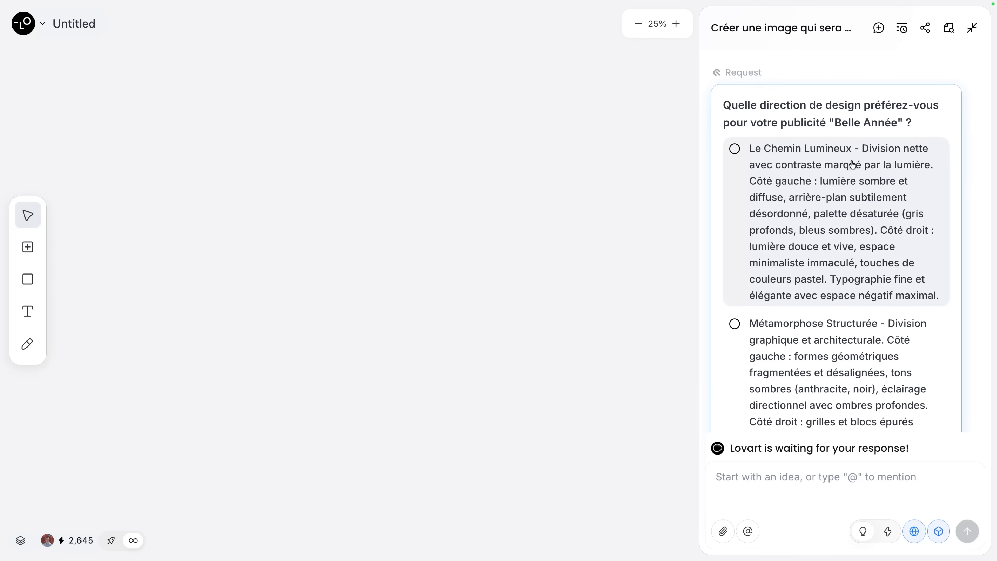
pyautogui.scroll(-1, 882, 181)
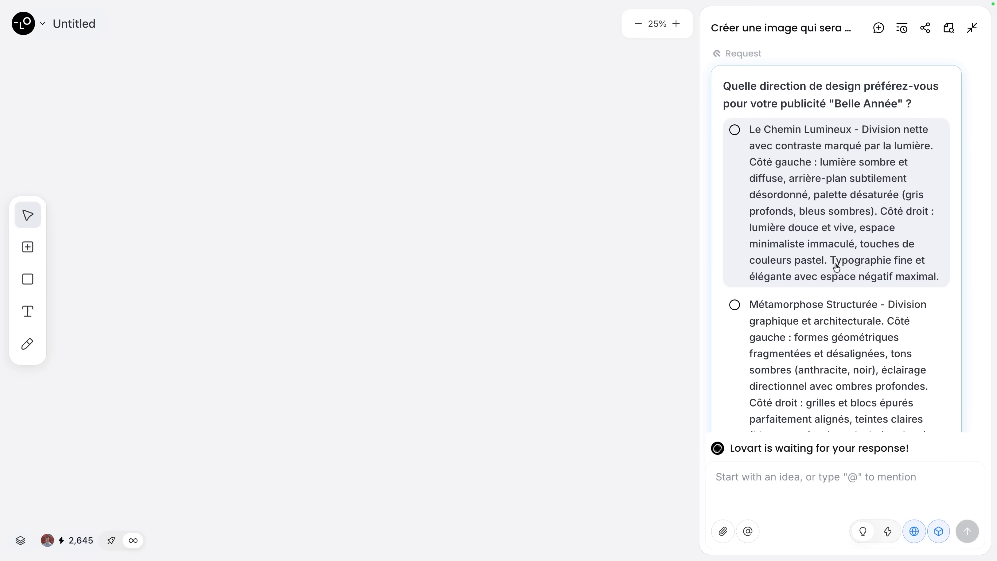
pyautogui.scroll(-4, 837, 267)
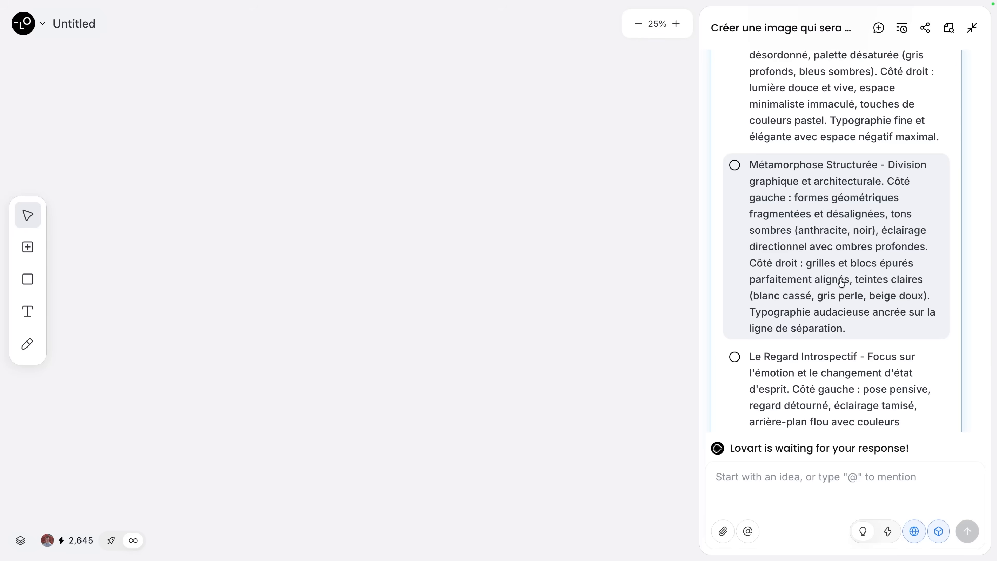
pyautogui.scroll(-4, 862, 280)
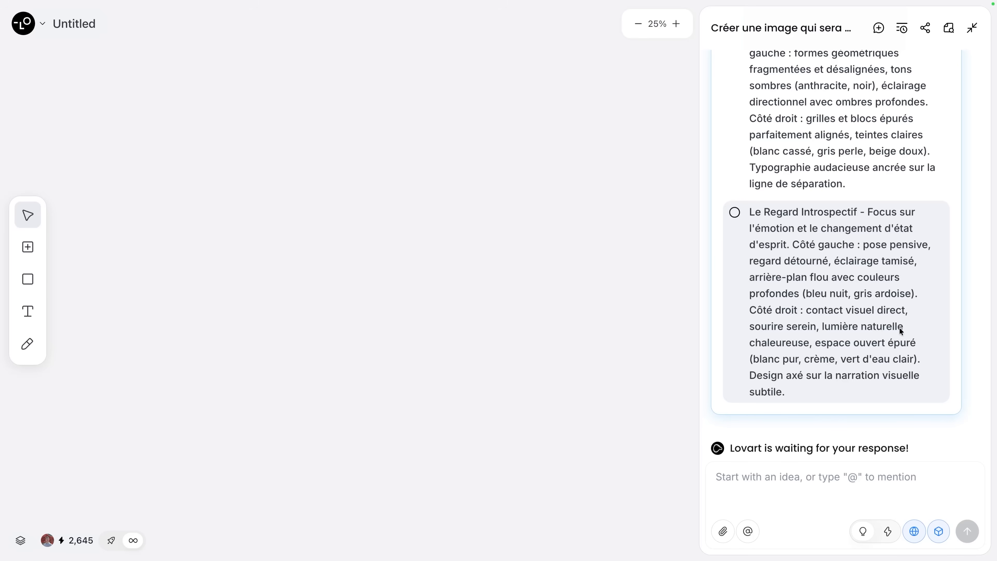
pyautogui.click(779, 225)
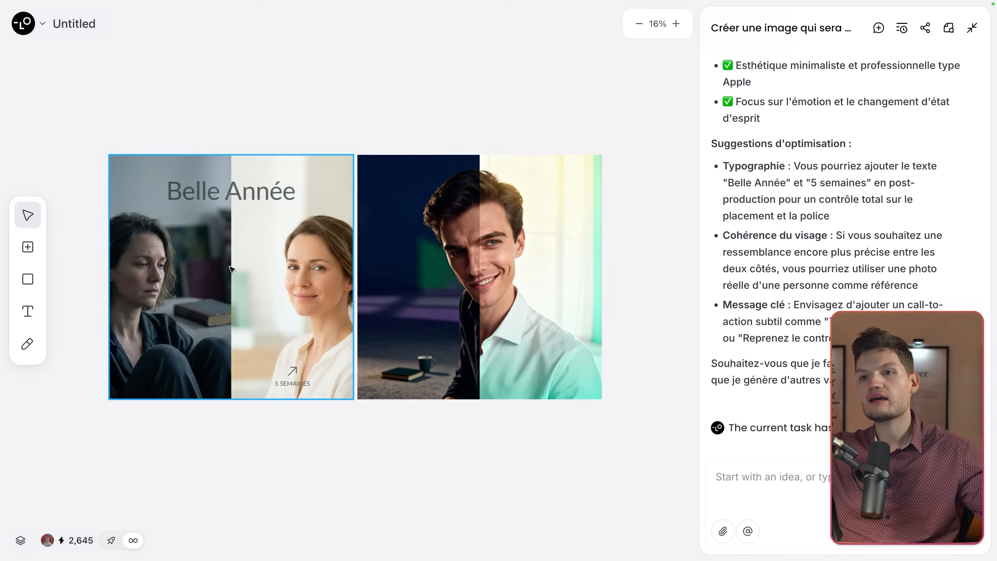
# Compare the two generated before/after images, checking the person's consistency and the text in each
pyautogui.scroll(3, 181, 290)
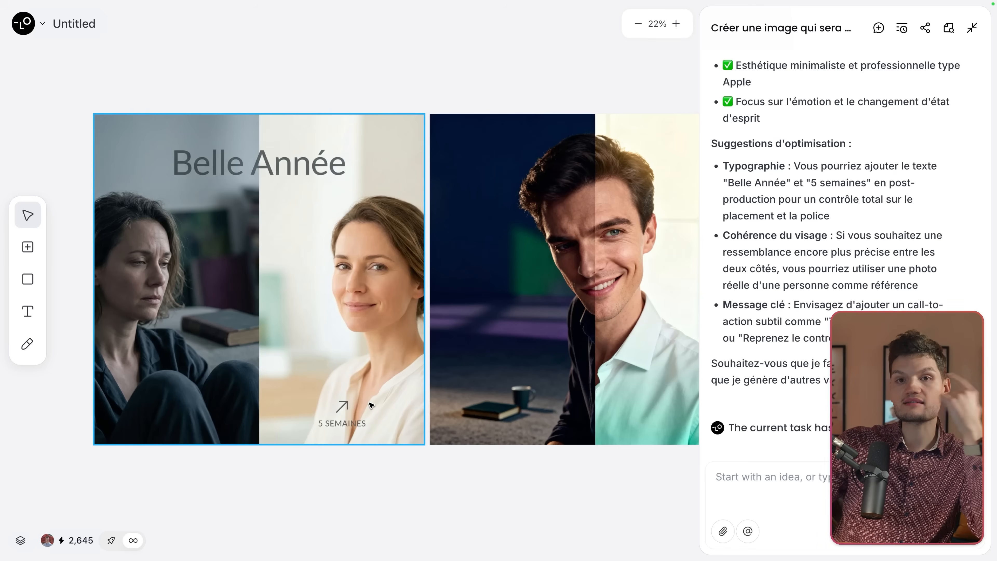
pyautogui.hscroll(5, 370, 404)
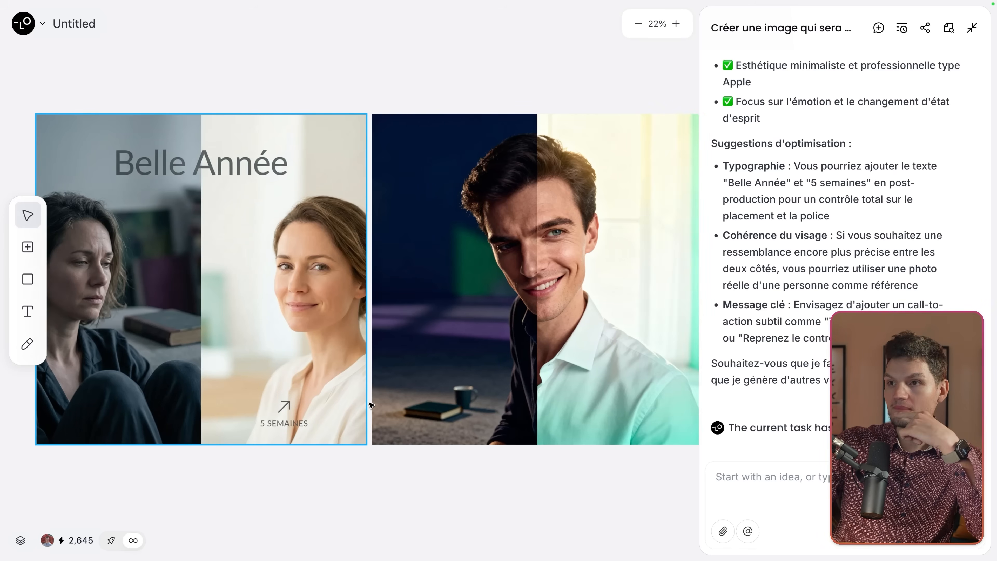
pyautogui.click(382, 228)
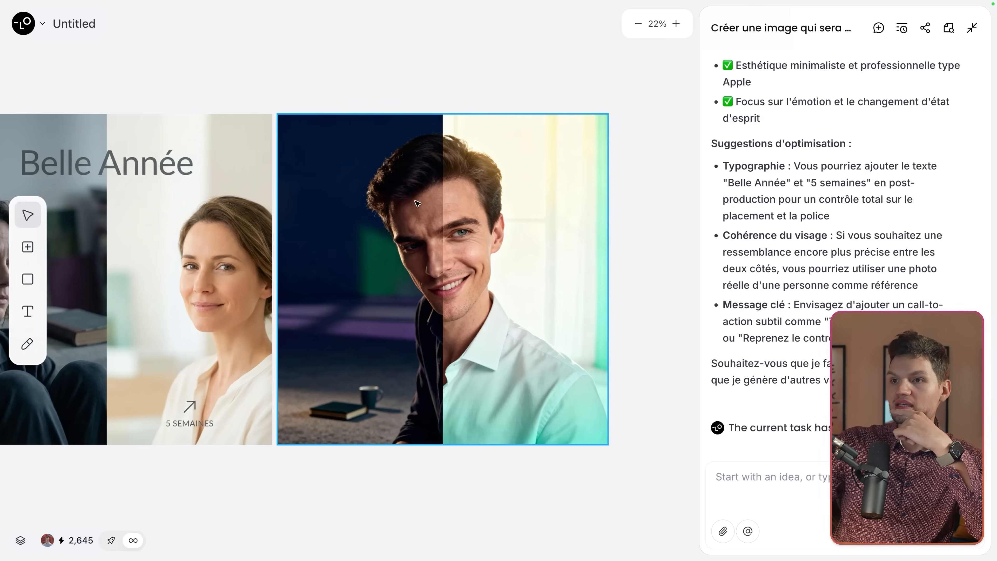
pyautogui.hscroll(-5, 419, 265)
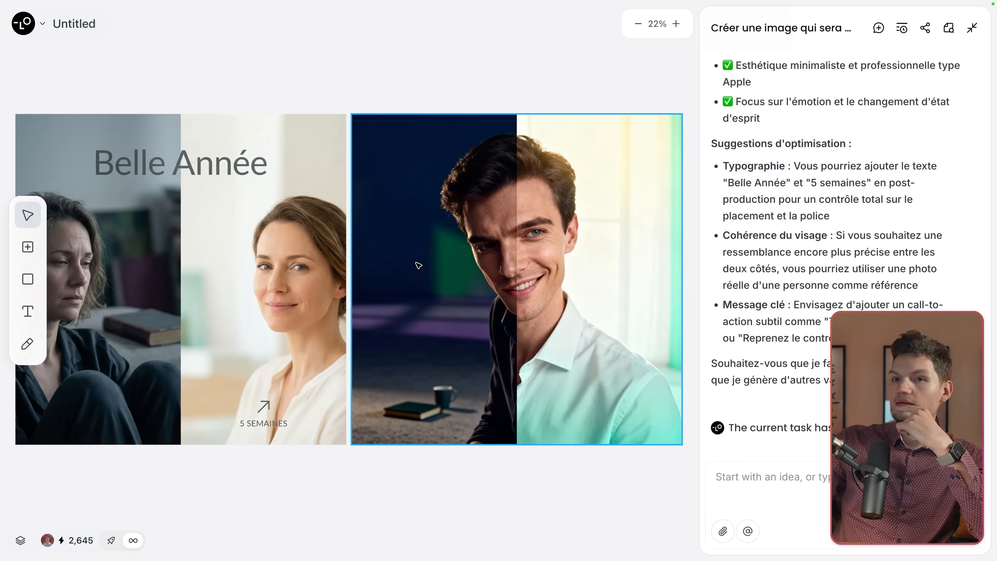
pyautogui.hscroll(-3, 418, 266)
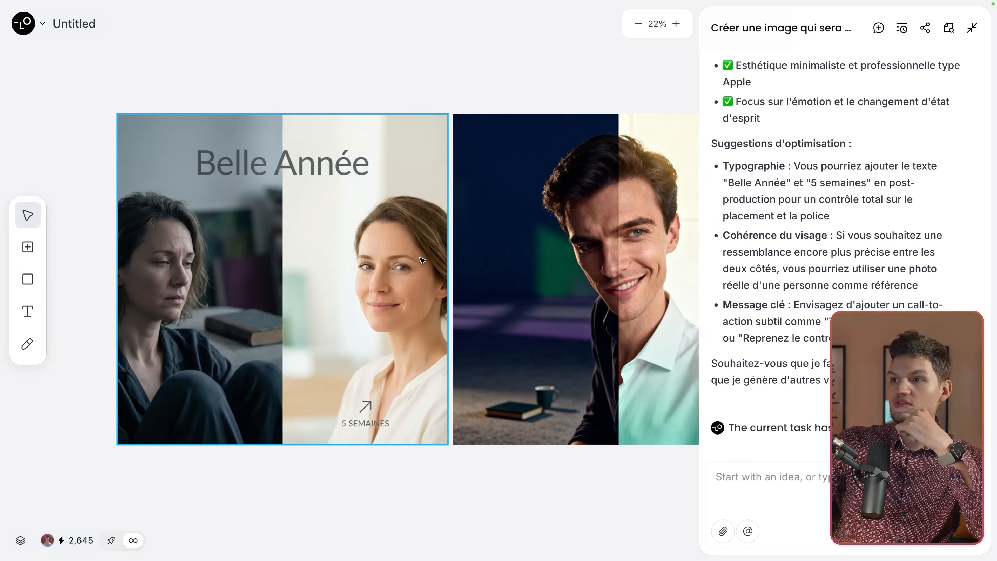
pyautogui.click(271, 217)
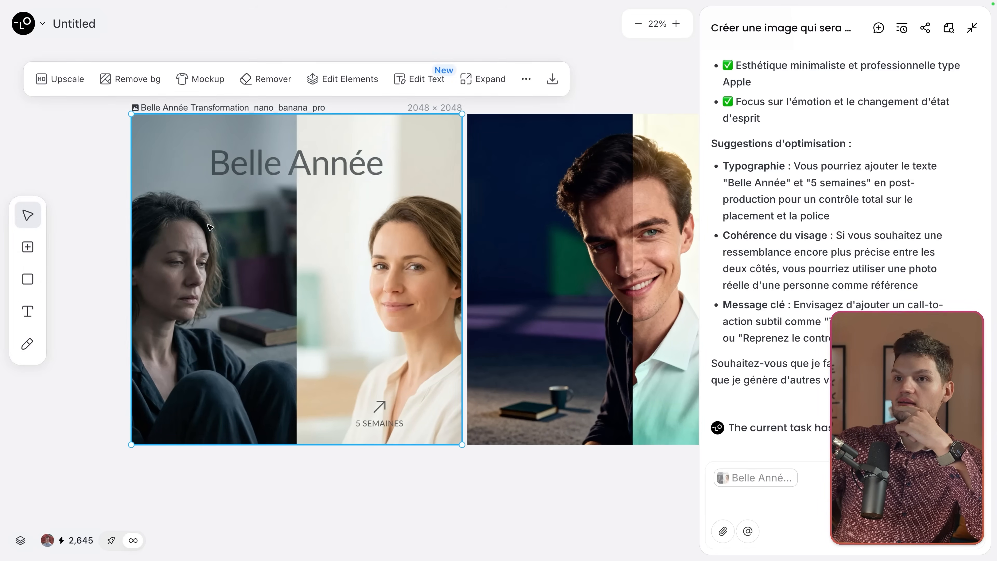
# Delete the "Belle Année Transformation_seedream" image of the man, keeping the version with the woman
pyautogui.hscroll(6, 451, 463)
pyautogui.click(413, 319)
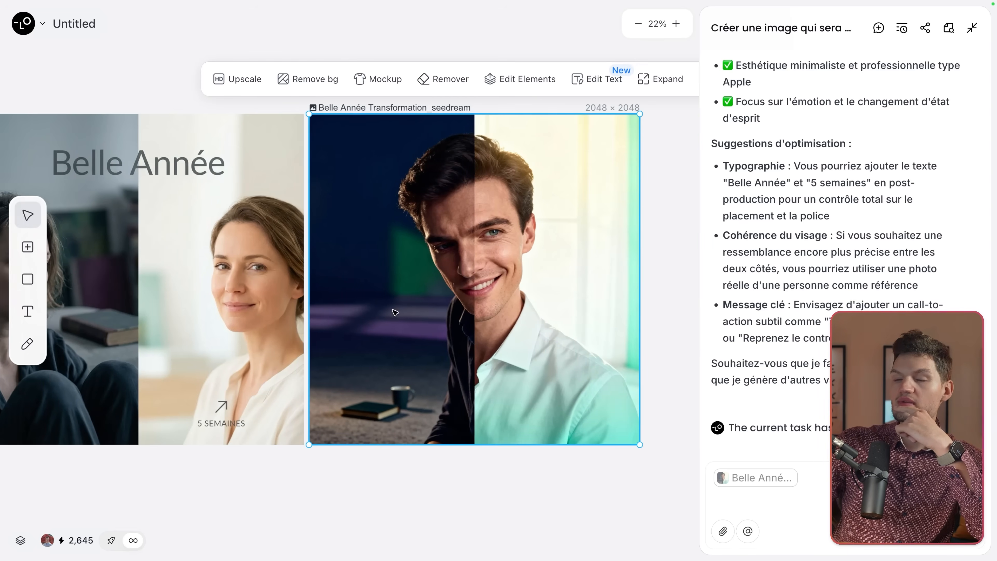
pyautogui.hscroll(-3, 481, 290)
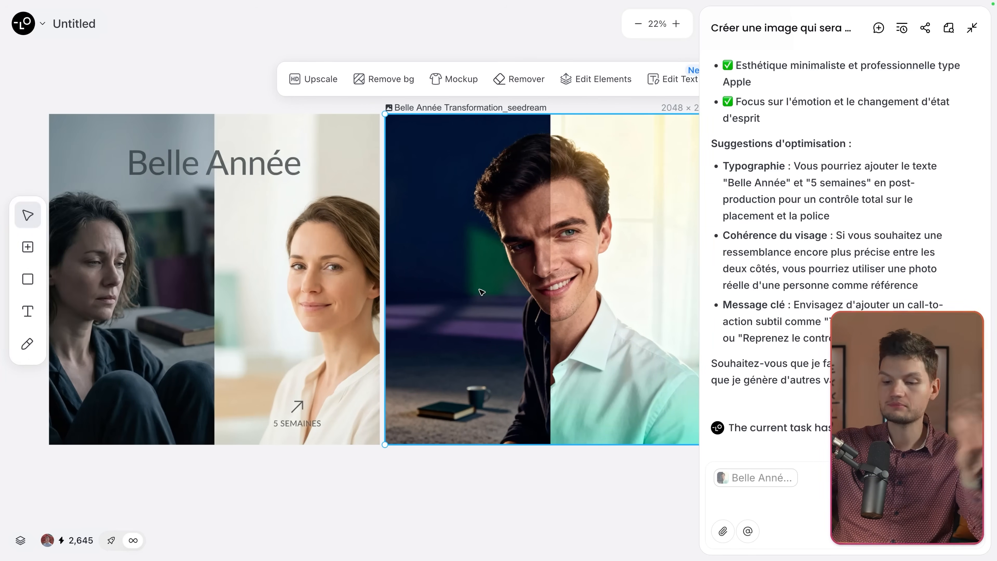
pyautogui.press('Delete')
pyautogui.hscroll(-5, 483, 283)
pyautogui.click(414, 253)
pyautogui.click(588, 202)
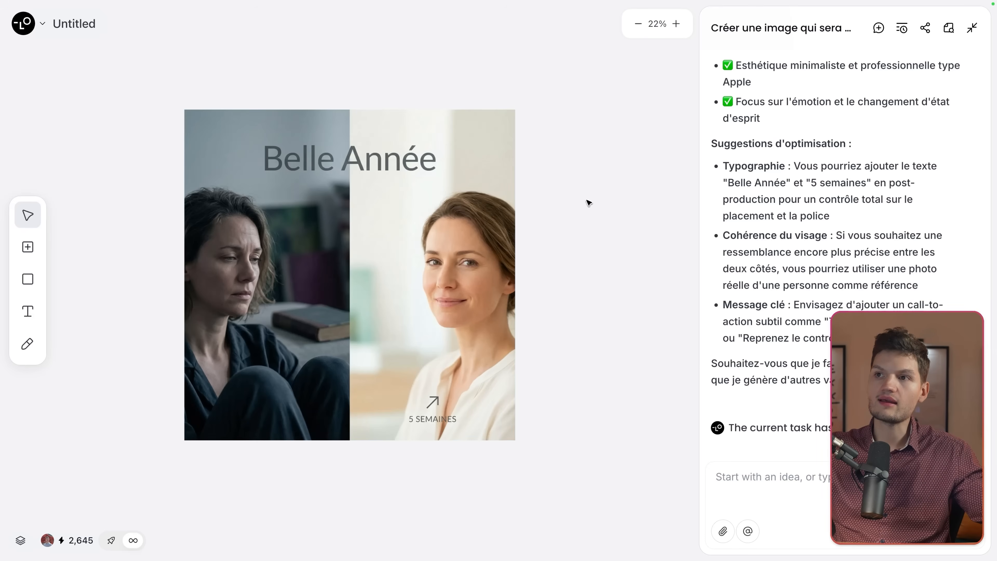
# Paste the belleannee2 banner and the open-booklet photo onto the canvas beside the ad, and select the banner for inspection
pyautogui.hotkey('ctrl', 'v')
pyautogui.click(478, 183)
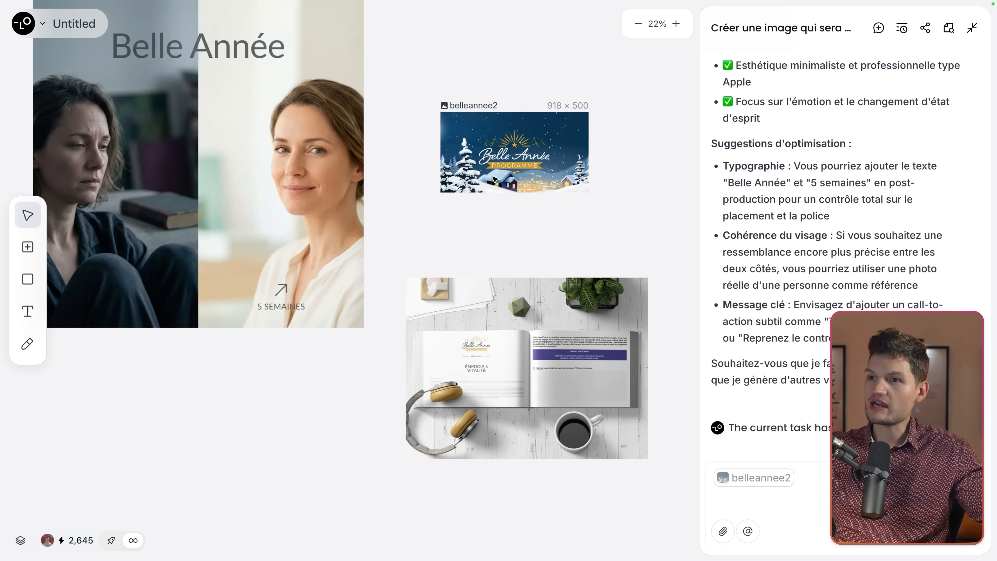
pyautogui.scroll(5, 478, 183)
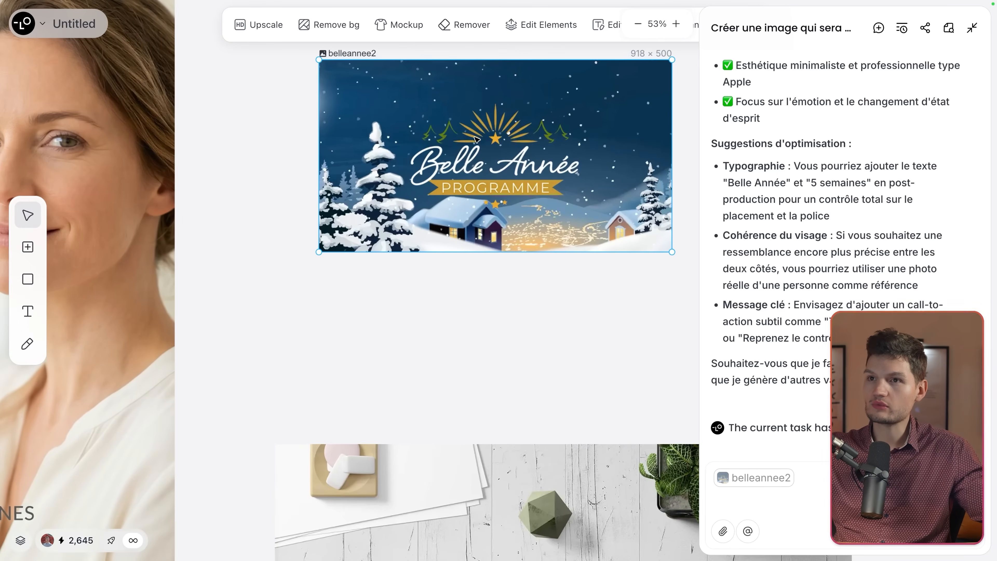
pyautogui.scroll(-5, 496, 195)
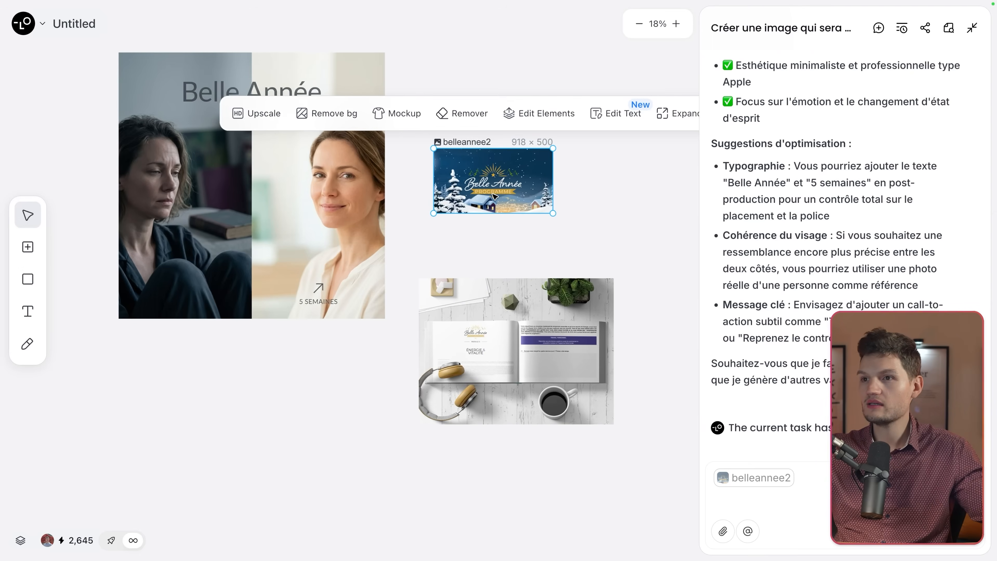
# Examine the open-booklet photo's page layout and logo up close, alongside the banner and the before/after ad
pyautogui.click(535, 316)
pyautogui.scroll(2, 534, 316)
pyautogui.scroll(3, 535, 316)
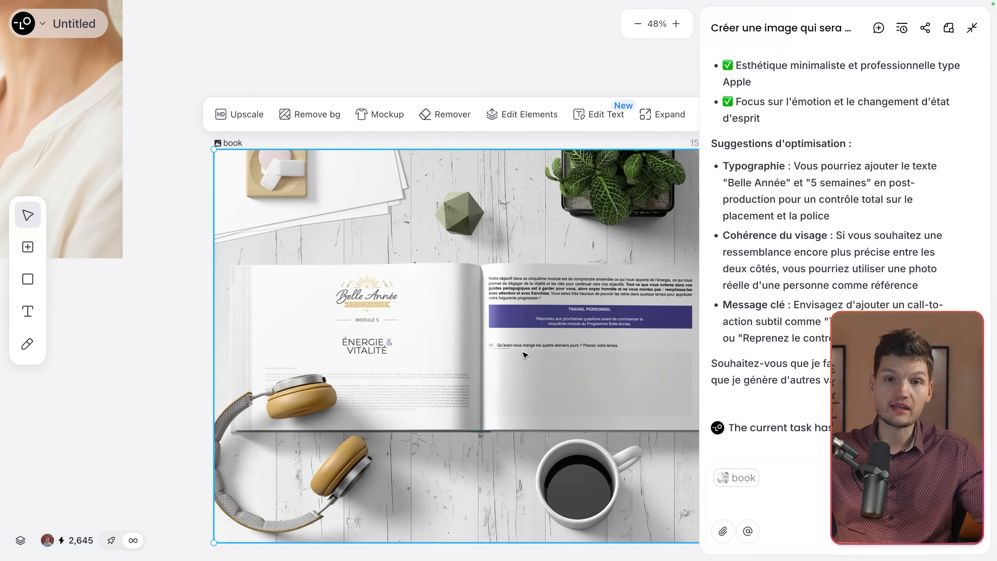
pyautogui.scroll(5, 459, 352)
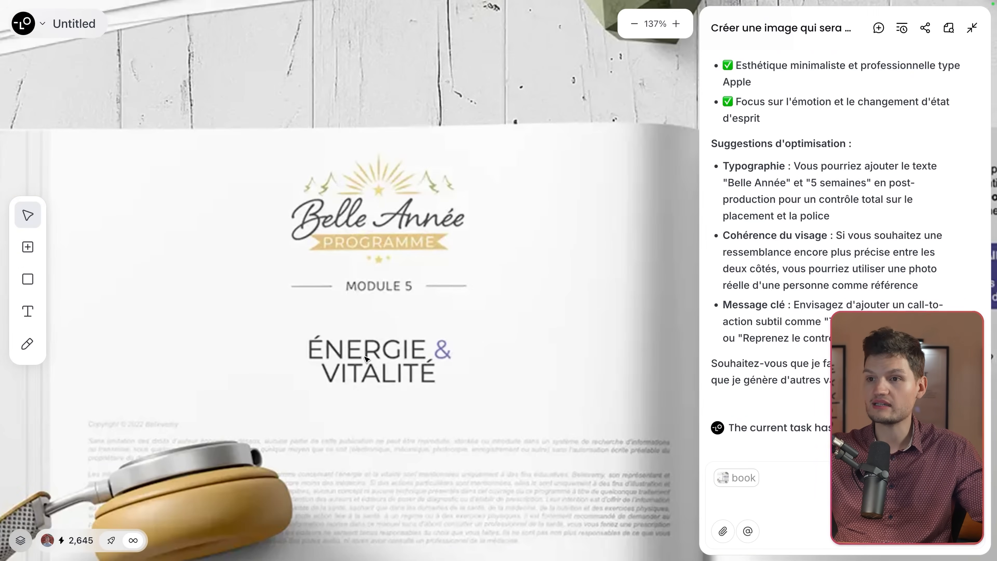
pyautogui.scroll(-6, 452, 373)
pyautogui.scroll(-3, 466, 380)
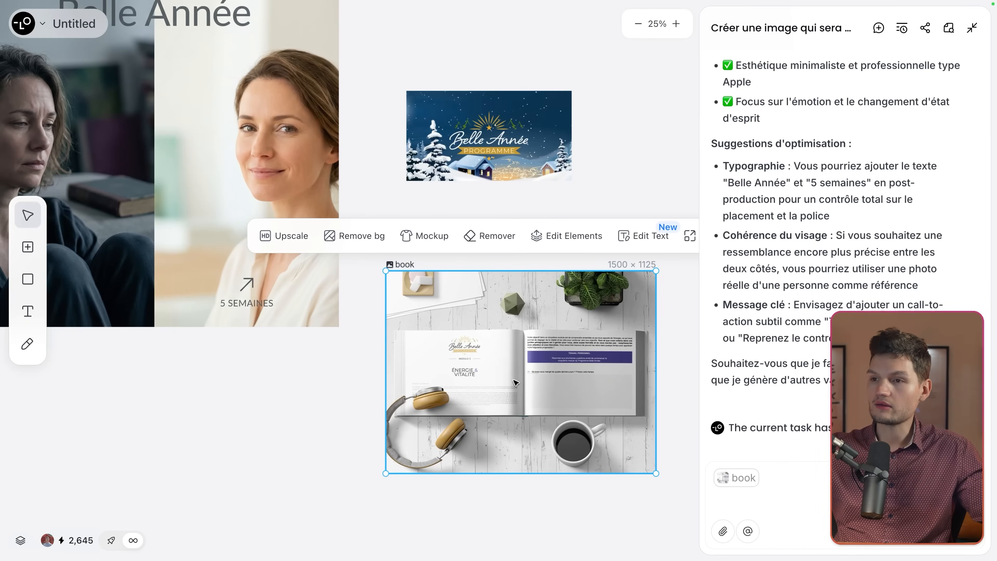
pyautogui.scroll(-1, 516, 382)
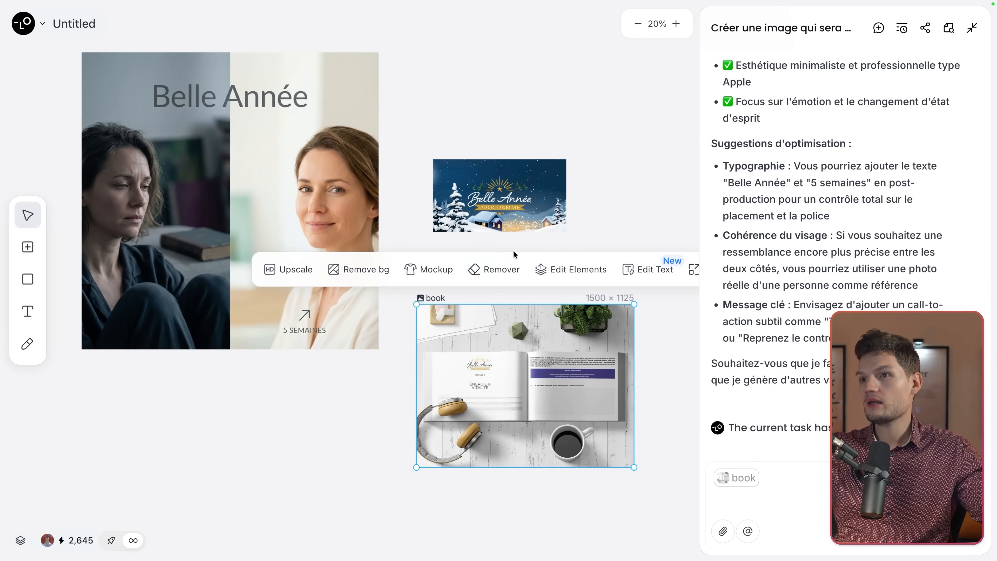
pyautogui.click(584, 172)
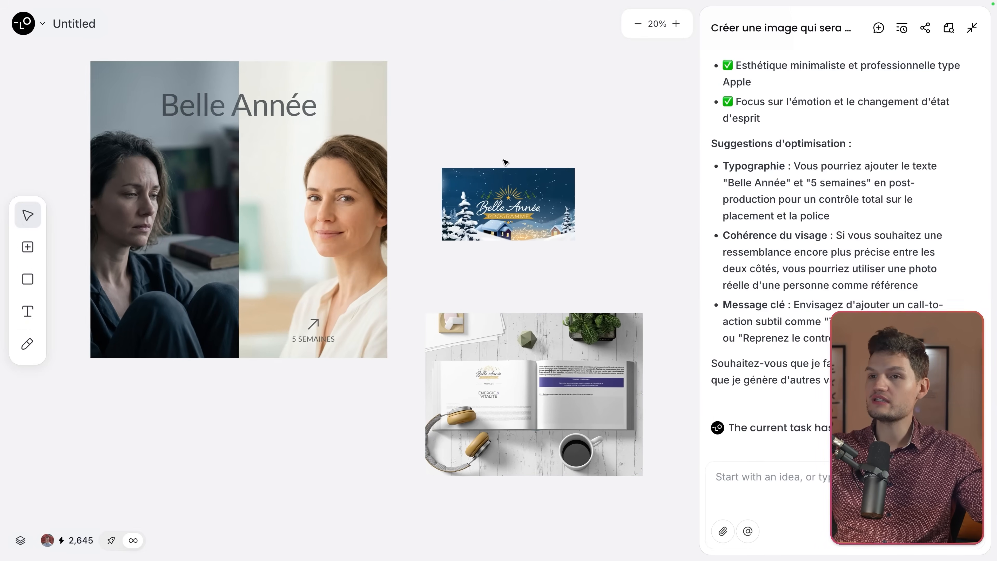
pyautogui.click(301, 209)
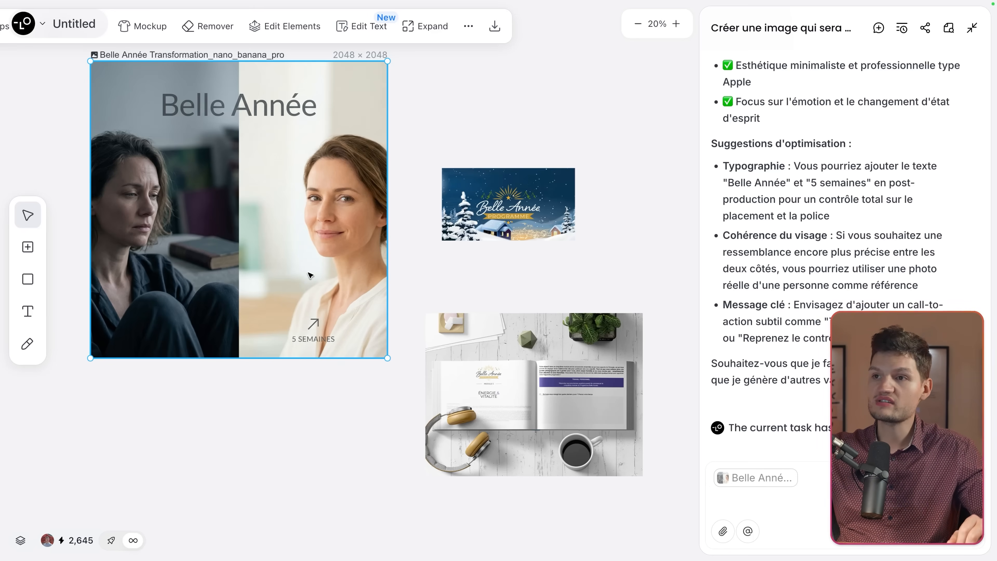
pyautogui.click(521, 115)
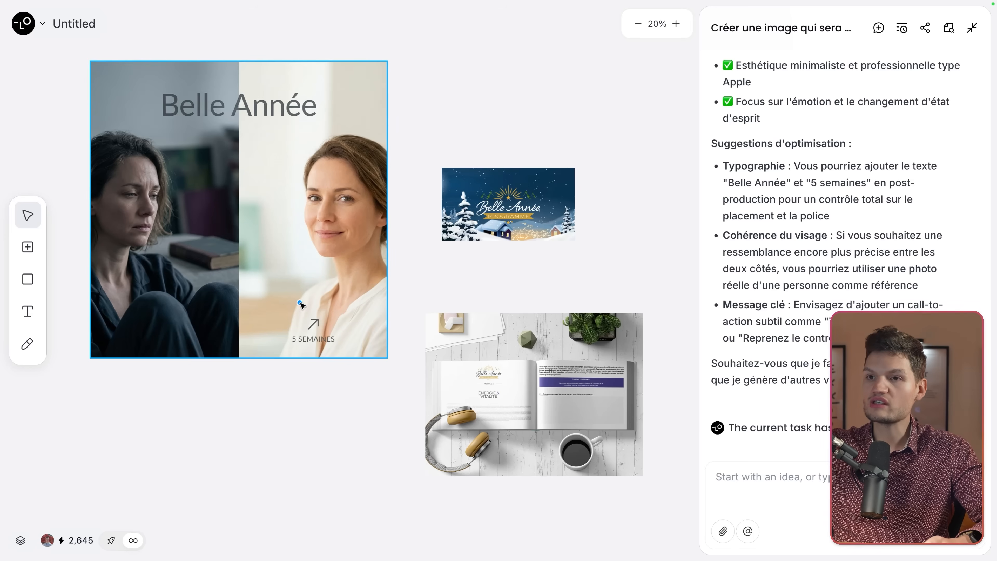
# Reference the ad's bright half, the booklet and the banner, and request the same woman there reading her manual with its cover visible
pyautogui.click(290, 268)
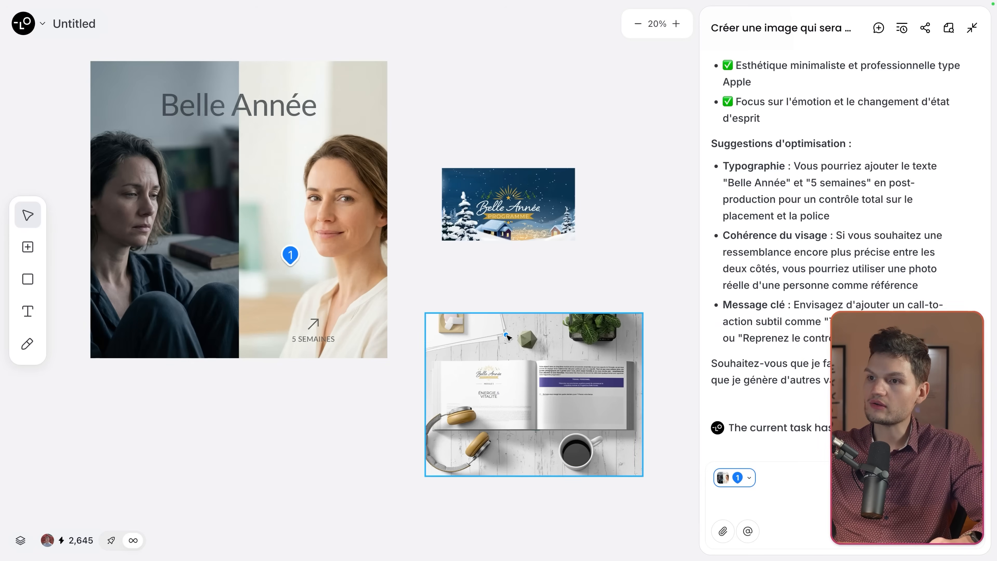
pyautogui.click(508, 382)
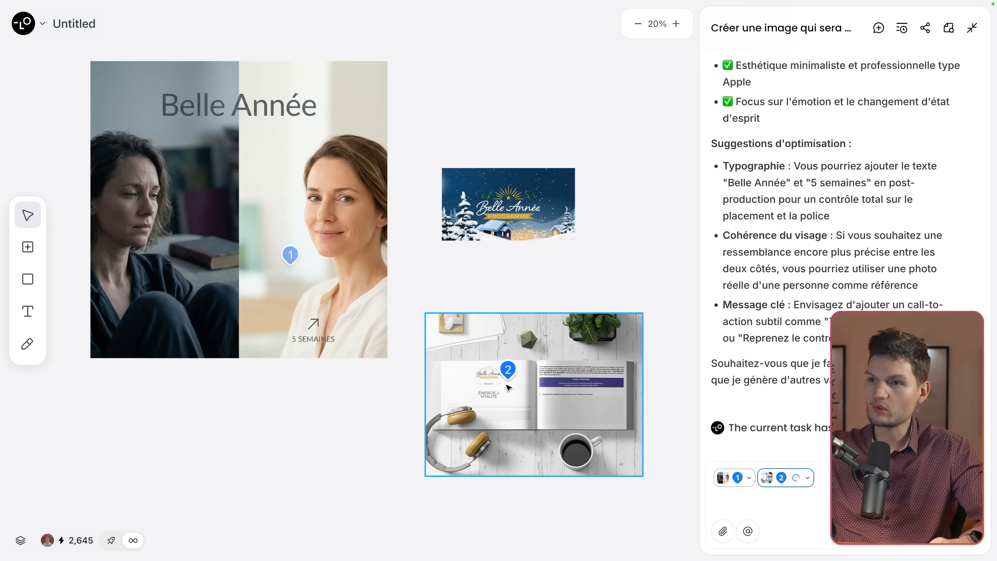
pyautogui.click(468, 200)
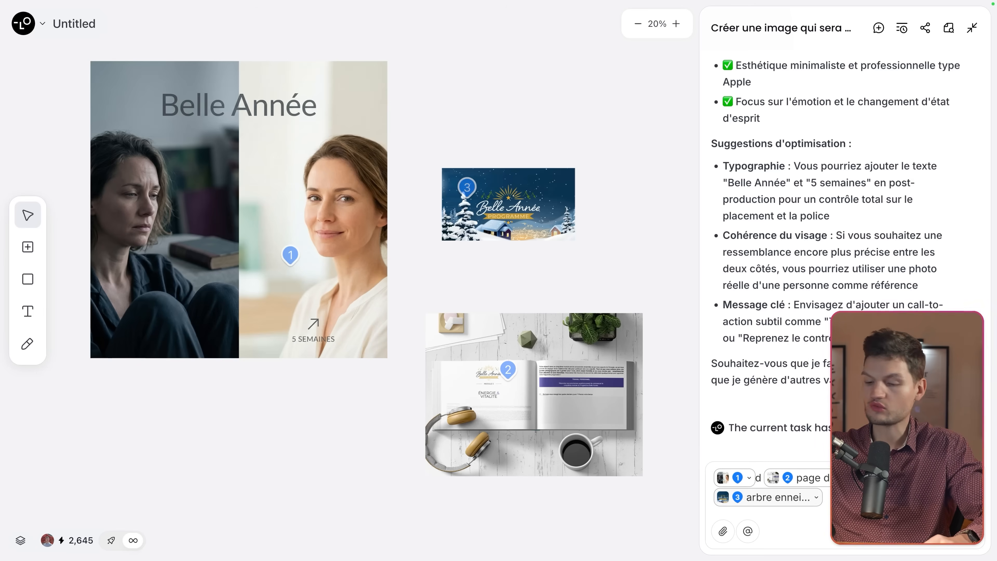
pyautogui.scroll(-1, 507, 232)
pyautogui.scroll(1, 505, 241)
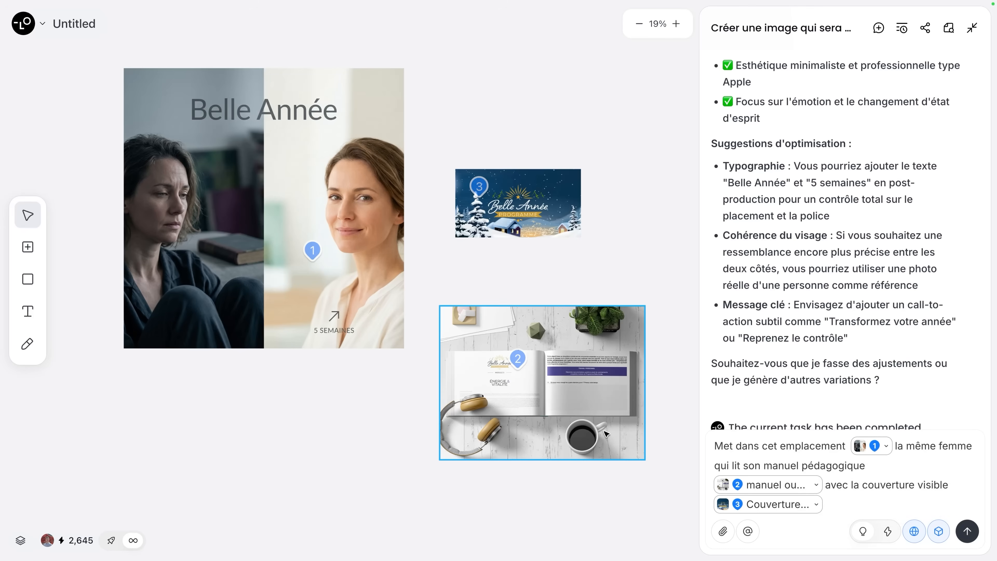
pyautogui.click(967, 531)
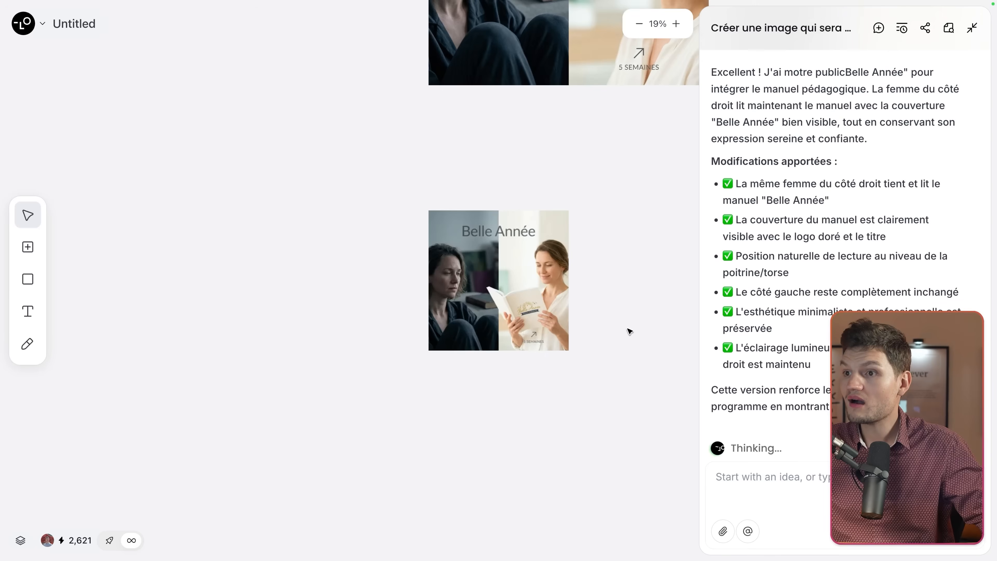
# Inspect the generated "Belle Année avec Manuel" image and upscale it using a factor above the default 2k
pyautogui.scroll(5, 601, 310)
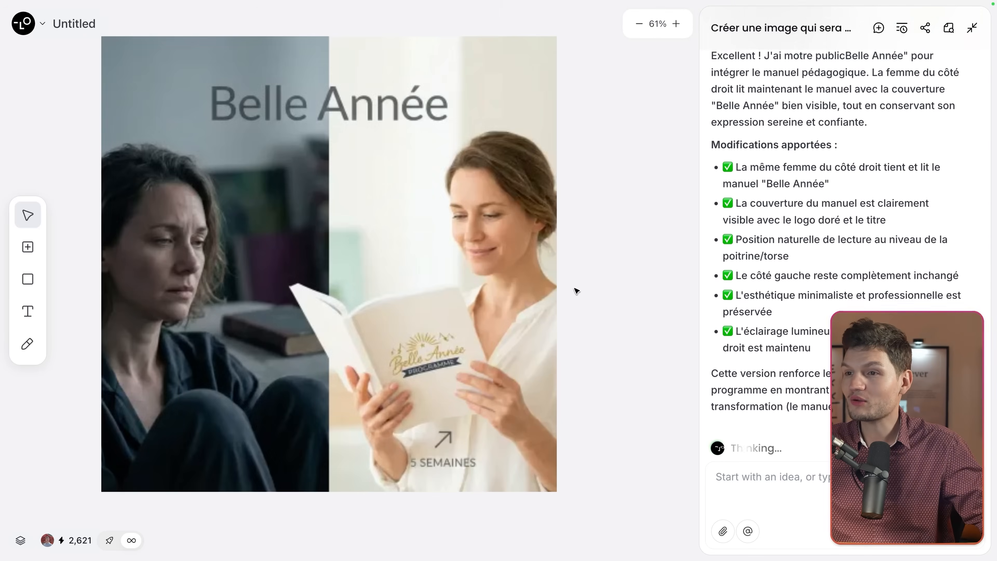
pyautogui.scroll(-3, 575, 290)
pyautogui.scroll(3, 573, 291)
pyautogui.scroll(1, 575, 291)
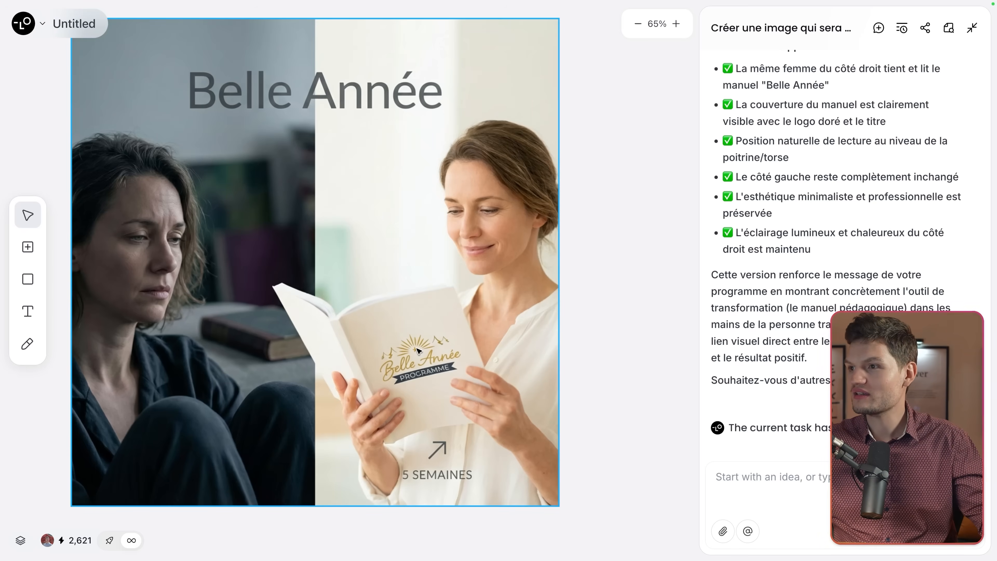
pyautogui.scroll(-5, 417, 350)
pyautogui.click(502, 436)
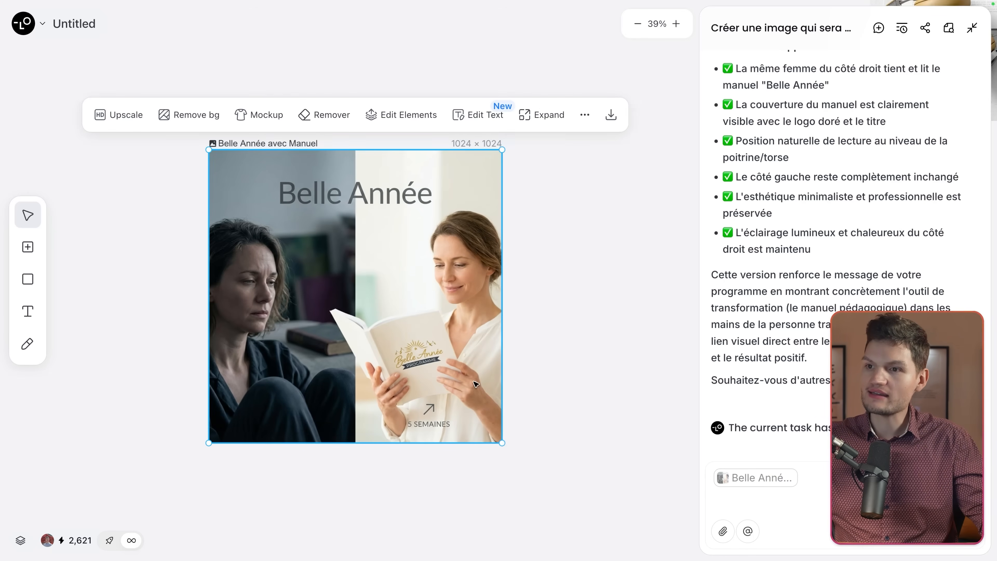
pyautogui.scroll(-2, 408, 300)
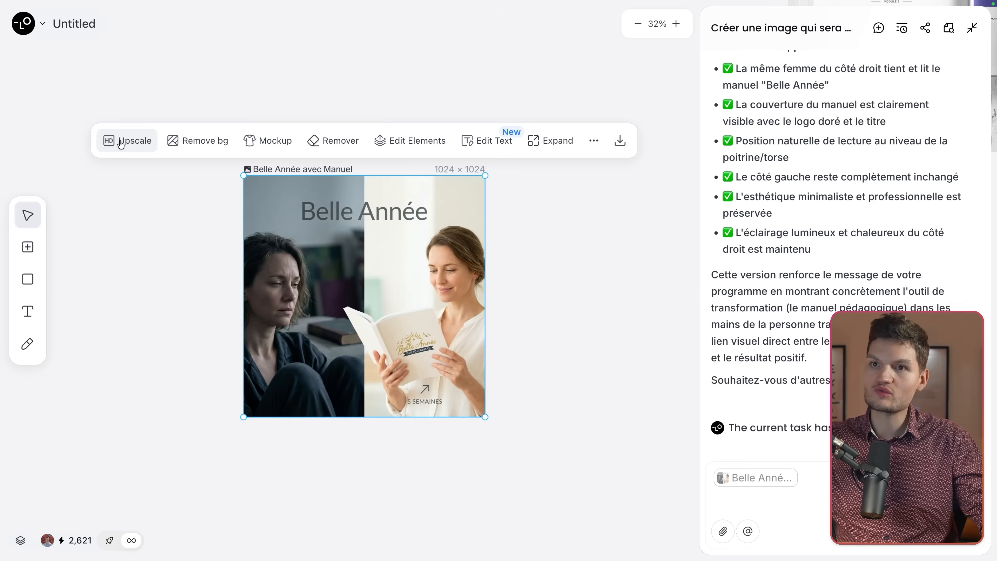
pyautogui.click(121, 142)
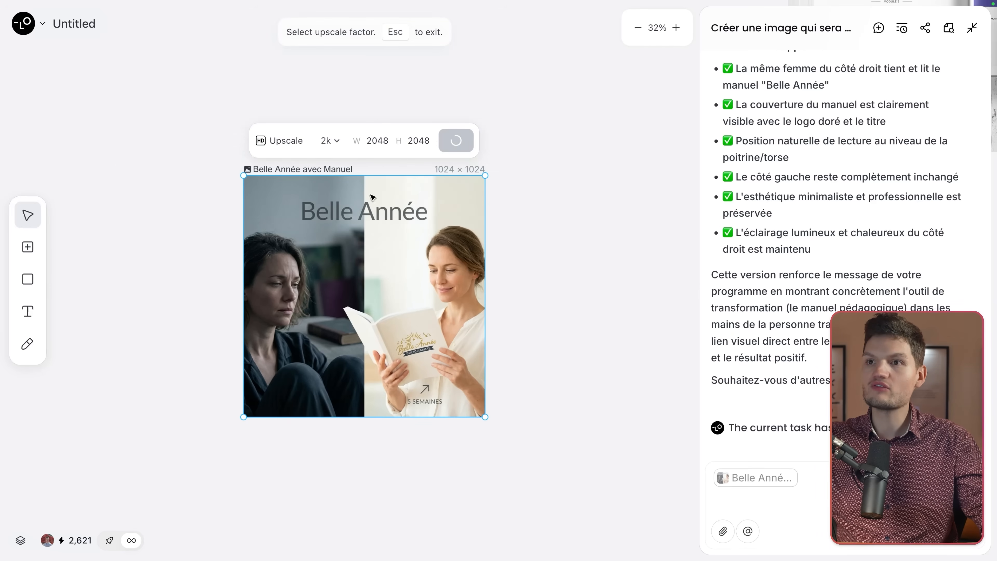
pyautogui.click(344, 148)
pyautogui.click(331, 193)
pyautogui.click(455, 141)
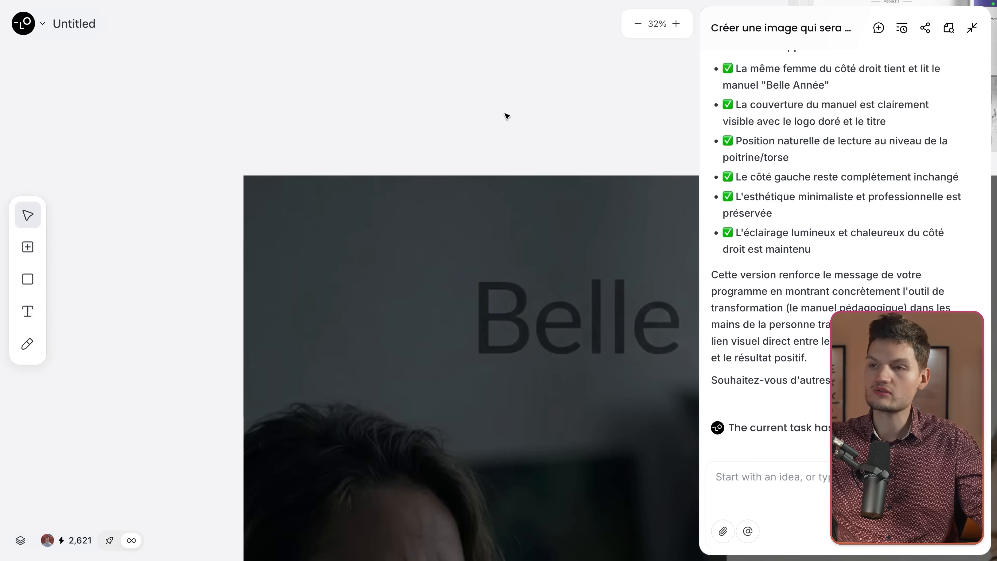
pyautogui.scroll(-5, 505, 114)
pyautogui.hscroll(2, 550, 236)
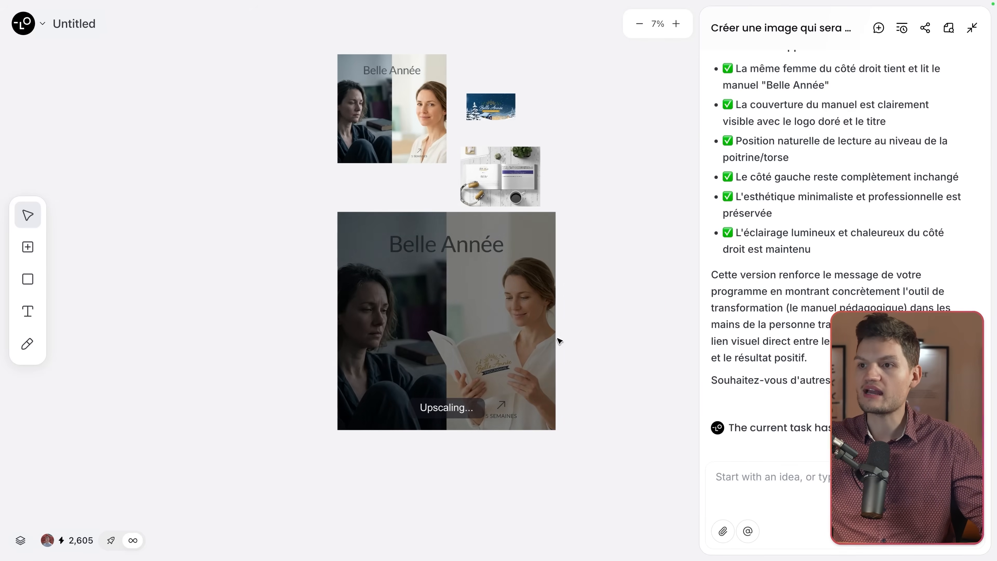
# Examine the new landscape-manual version of the ad, checking the booklet's orientation, outer cover and inside pages
pyautogui.scroll(3, 556, 338)
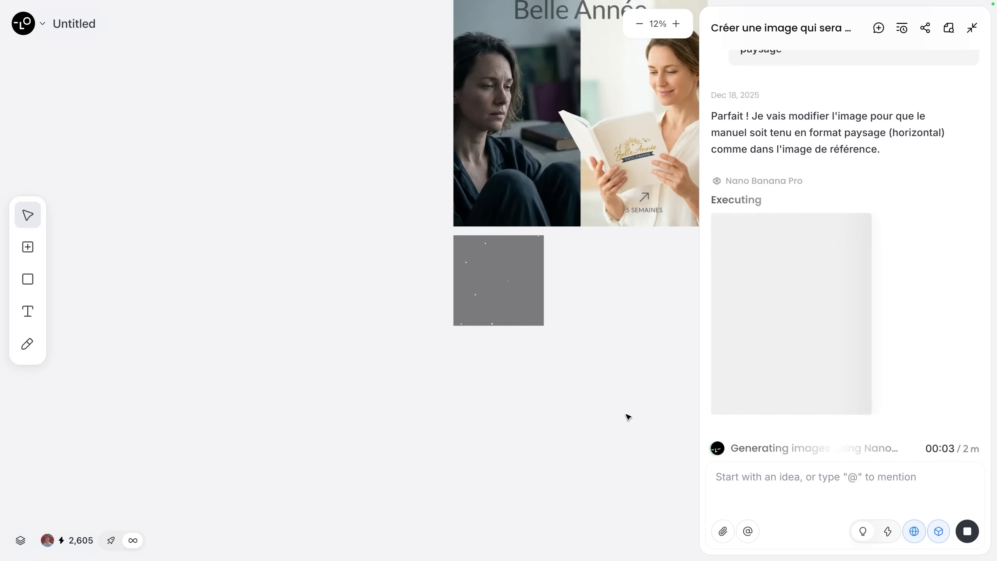
pyautogui.scroll(1, 526, 281)
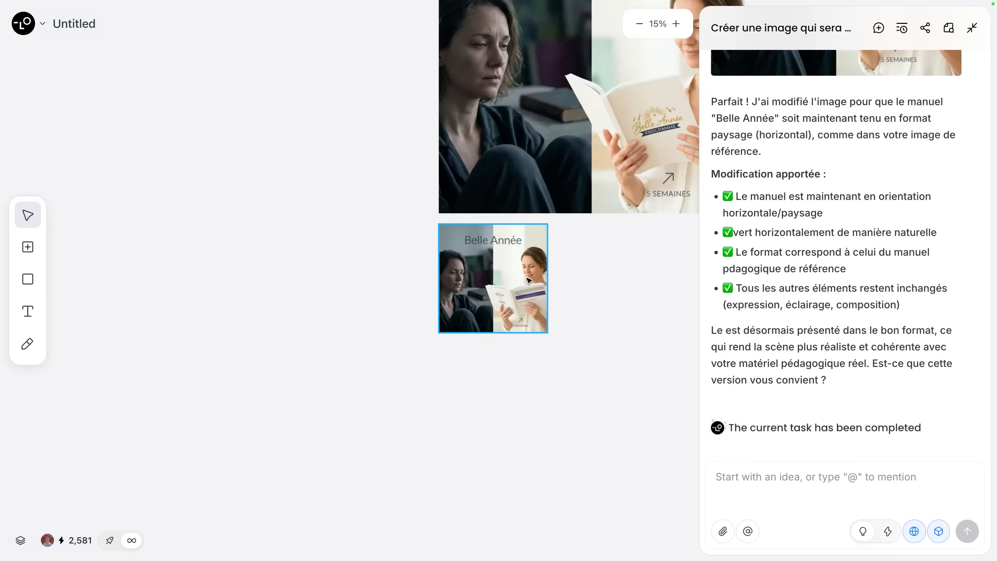
pyautogui.scroll(6, 528, 280)
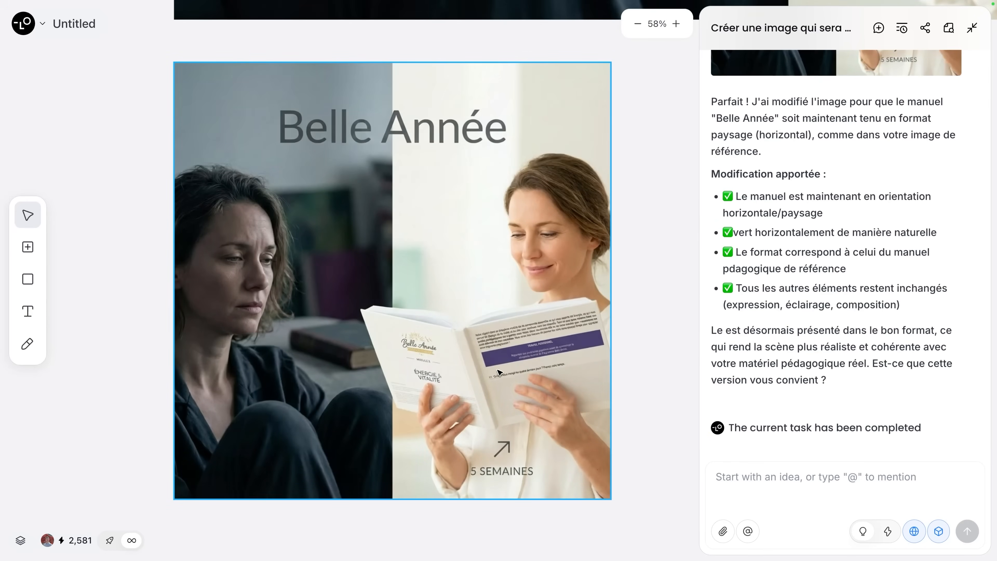
pyautogui.scroll(3, 497, 371)
pyautogui.scroll(-2, 495, 337)
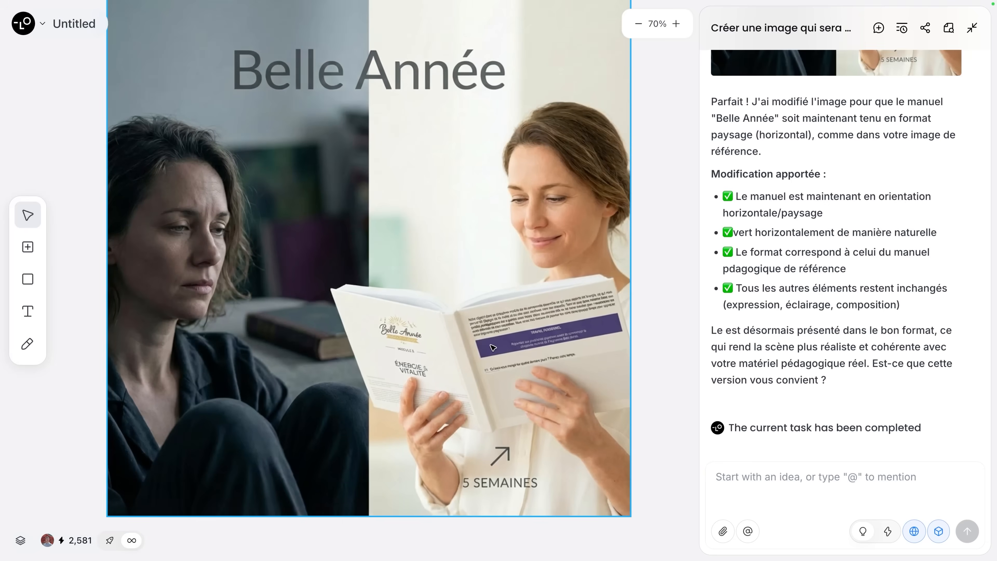
pyautogui.scroll(2, 493, 347)
pyautogui.scroll(-1, 463, 383)
pyautogui.scroll(2, 398, 356)
pyautogui.scroll(1, 397, 356)
pyautogui.scroll(-2, 438, 383)
# Draft a correction that cover and inside content are swapped, keeping this format but using the winter banner, marked as a reference, as cover
pyautogui.hotkey('ctrl', 'v')
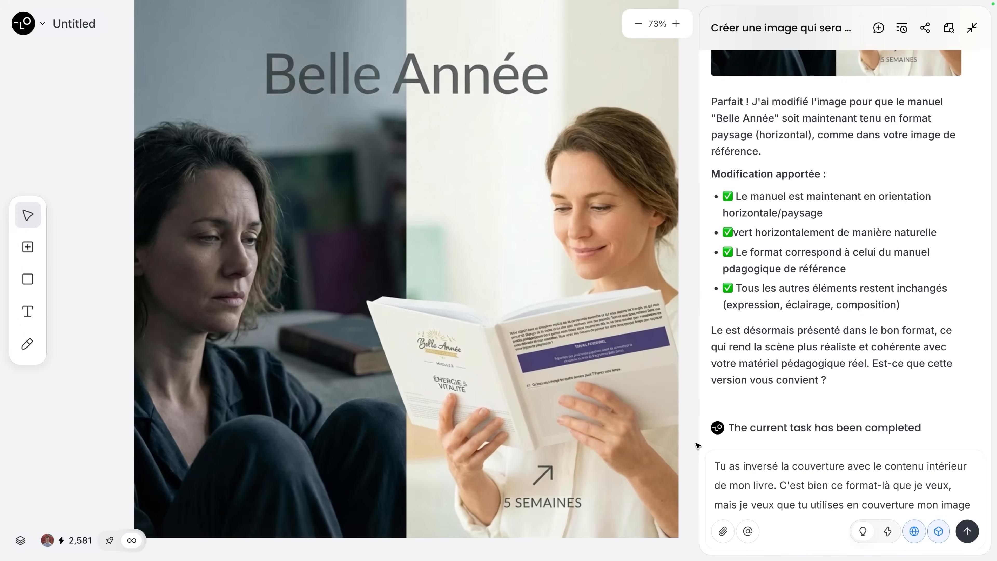
pyautogui.scroll(-1, 696, 445)
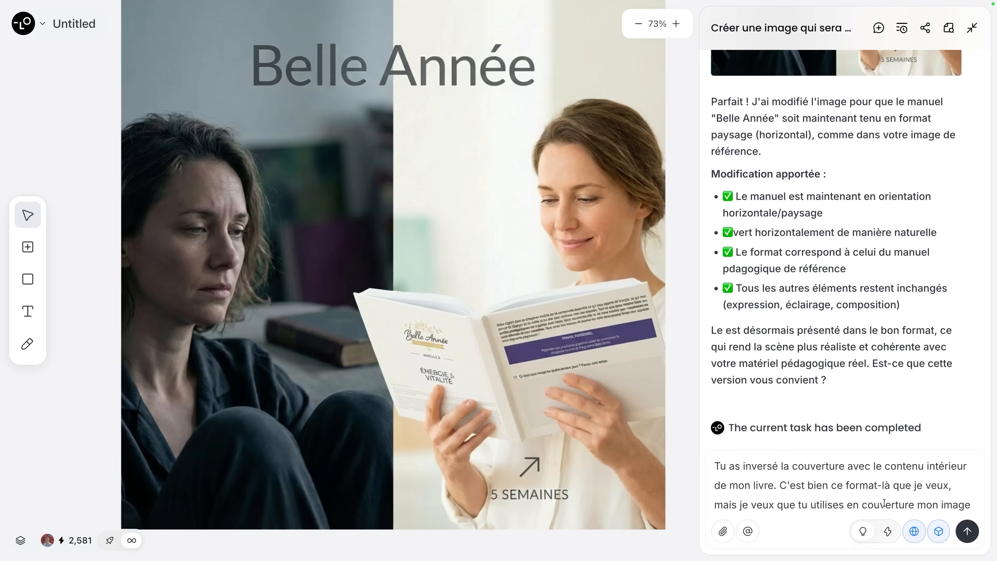
pyautogui.scroll(-5, 487, 285)
pyautogui.scroll(4, 550, 290)
pyautogui.scroll(6, 567, 293)
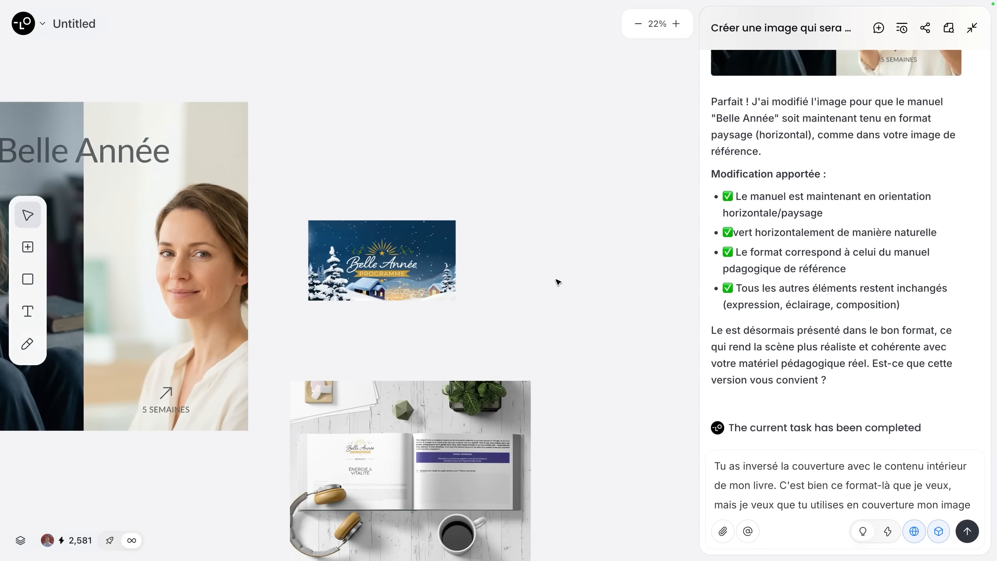
pyautogui.click(969, 505)
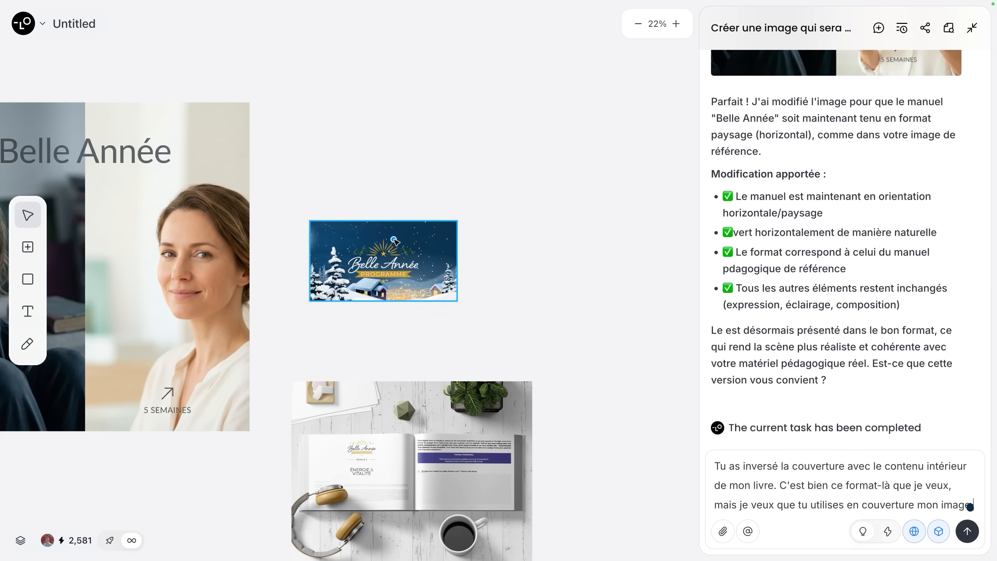
pyautogui.click(368, 230)
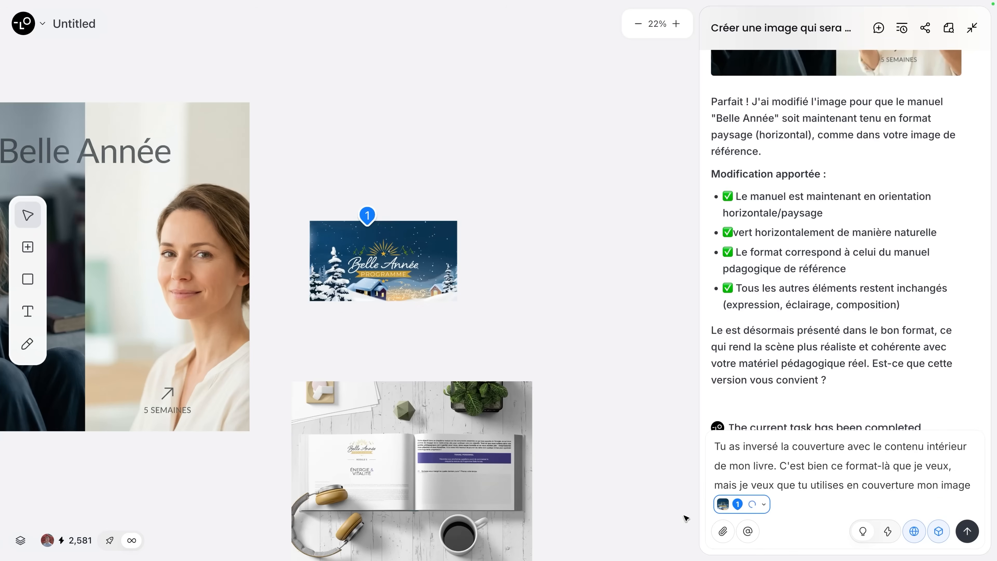
# Label the banner reference "Couverture du livre" and submit the correction request
pyautogui.click(754, 506)
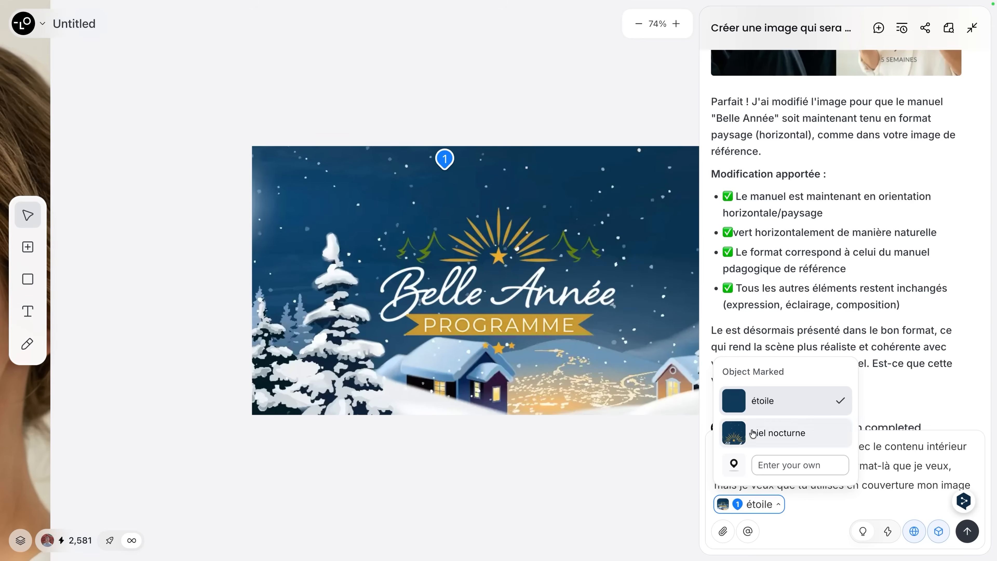
pyautogui.click(754, 432)
pyautogui.click(781, 506)
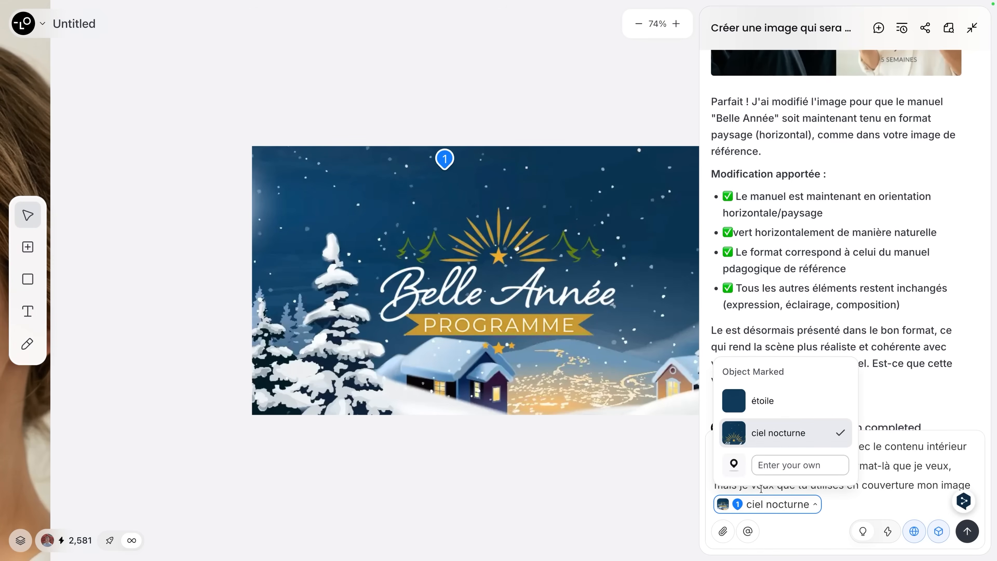
pyautogui.click(780, 466)
pyautogui.write('Couverture du liv')
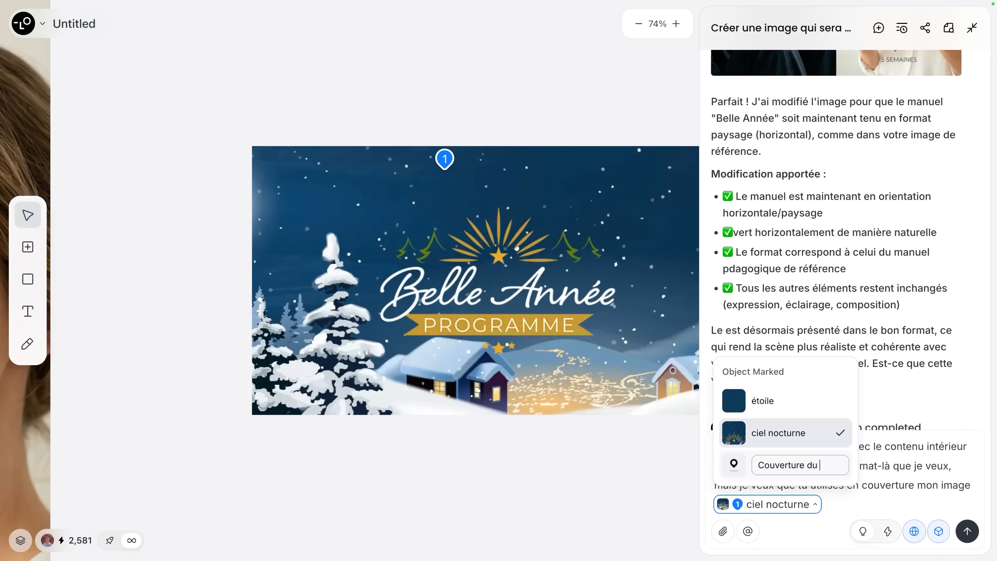
pyautogui.press('Return')
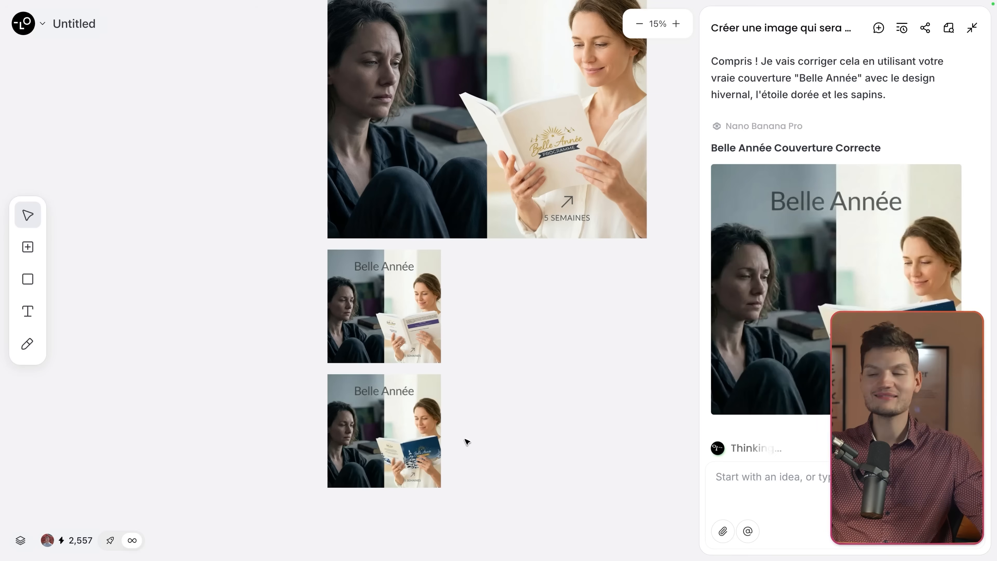
# Examine the "Belle Année Couverture Correcte" image up close, checking the manual's front and back covers and the woman's hands
pyautogui.scroll(10, 387, 463)
pyautogui.scroll(-2, 582, 388)
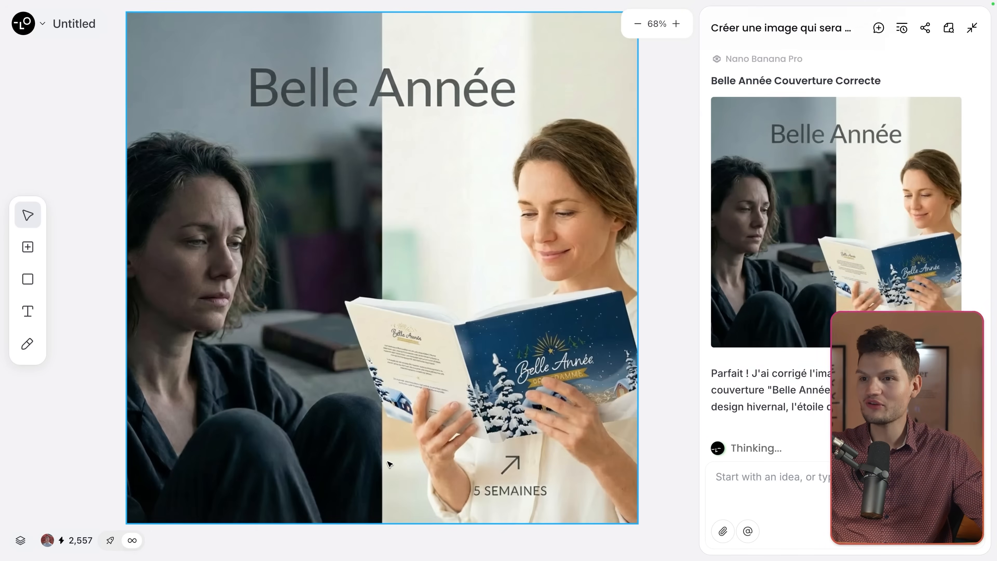
pyautogui.scroll(3, 582, 387)
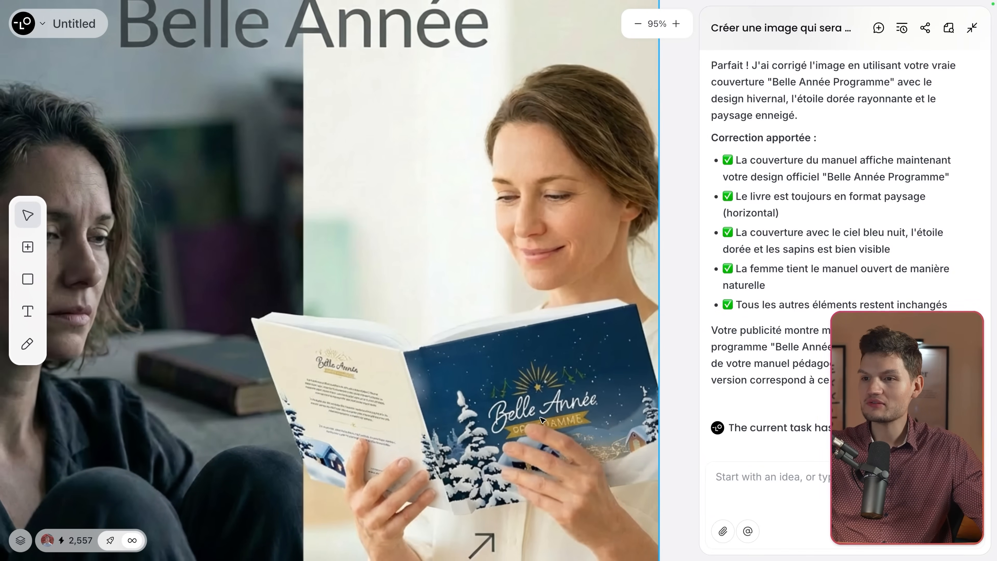
pyautogui.hscroll(-4, 524, 436)
pyautogui.scroll(-2, 524, 437)
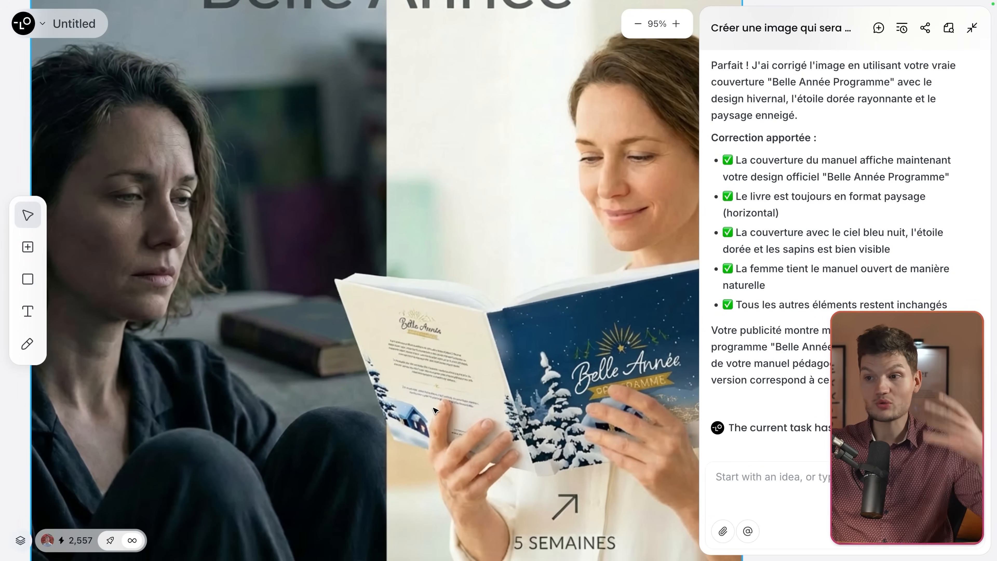
# Replace the "Belle Année" headline of the corrected-cover image with "Il est temps de prendre en main ton année" and apply the text edit
pyautogui.moveTo(420, 426); pyautogui.dragTo(378, 420)
pyautogui.scroll(1, 385, 366)
pyautogui.hscroll(-1, 384, 366)
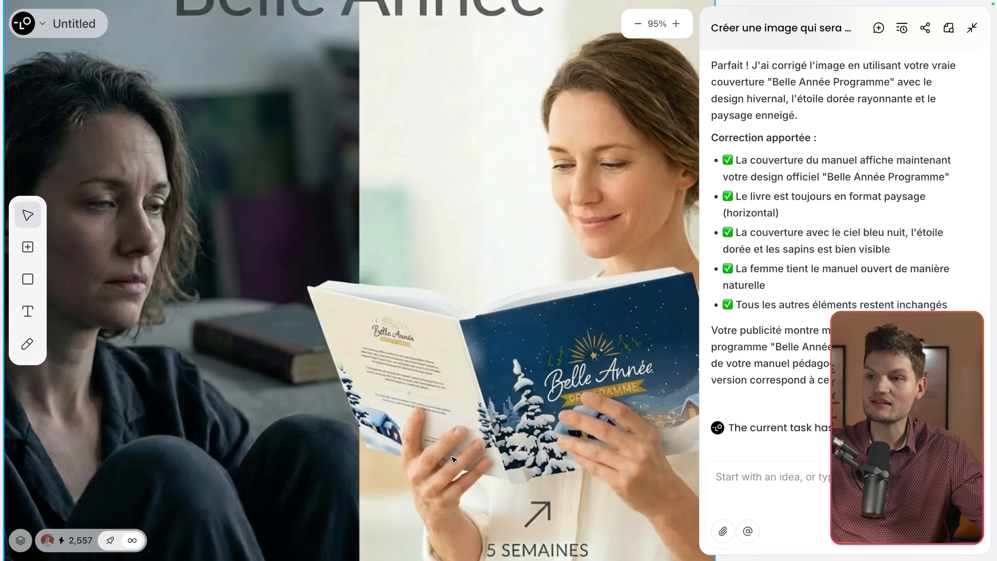
pyautogui.scroll(-5, 455, 460)
pyautogui.scroll(2, 468, 448)
pyautogui.click(469, 444)
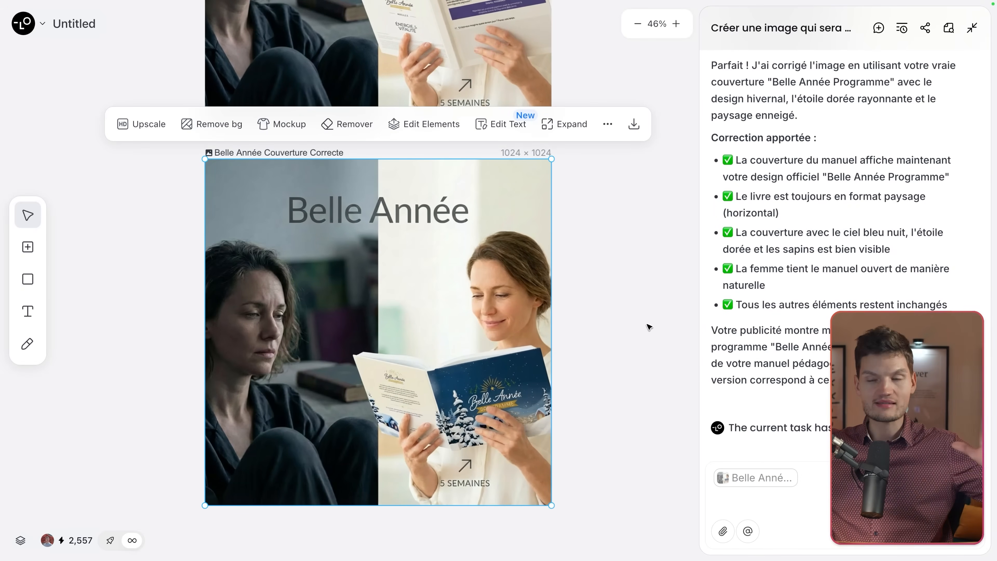
pyautogui.scroll(-1, 495, 188)
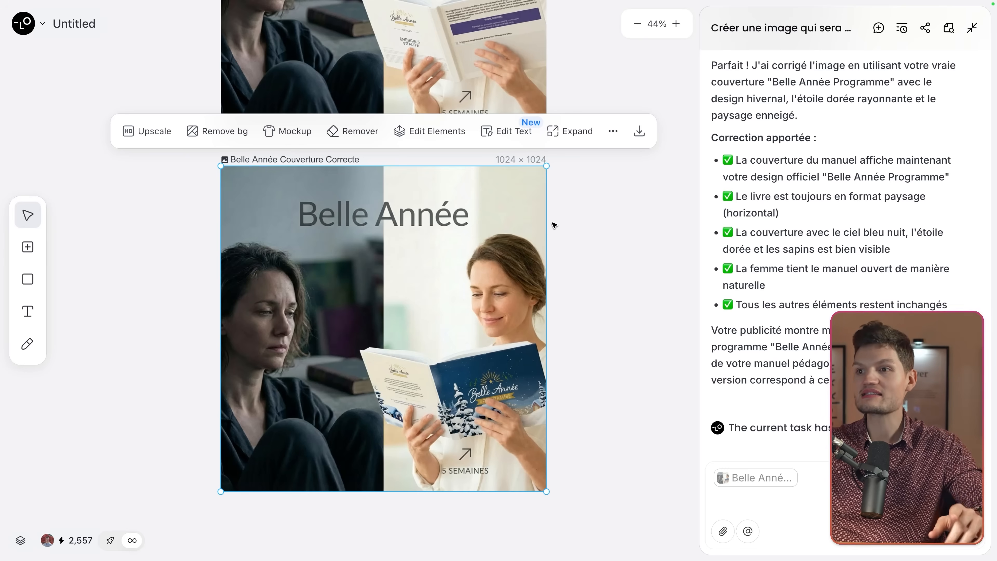
pyautogui.click(505, 136)
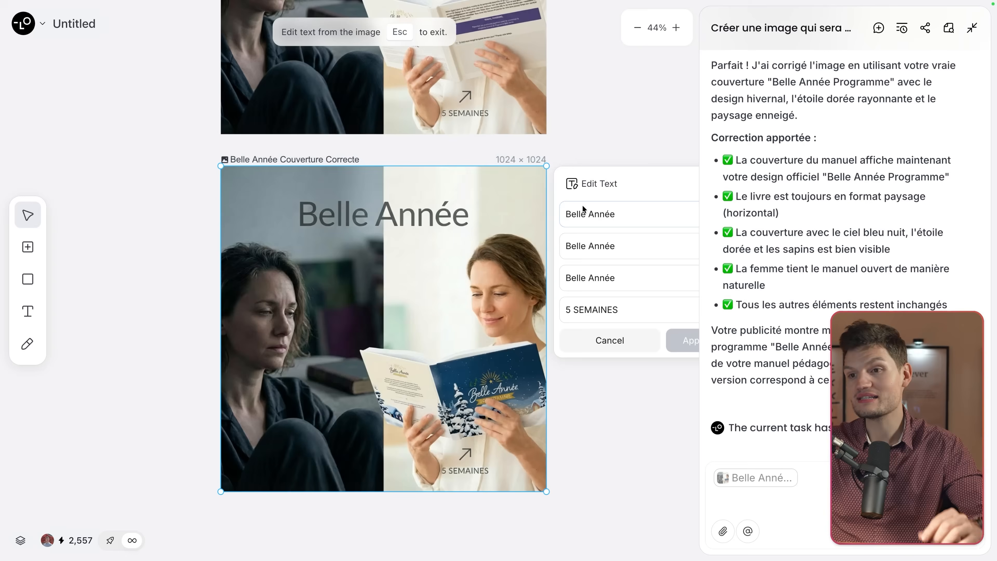
pyautogui.tripleClick(594, 215)
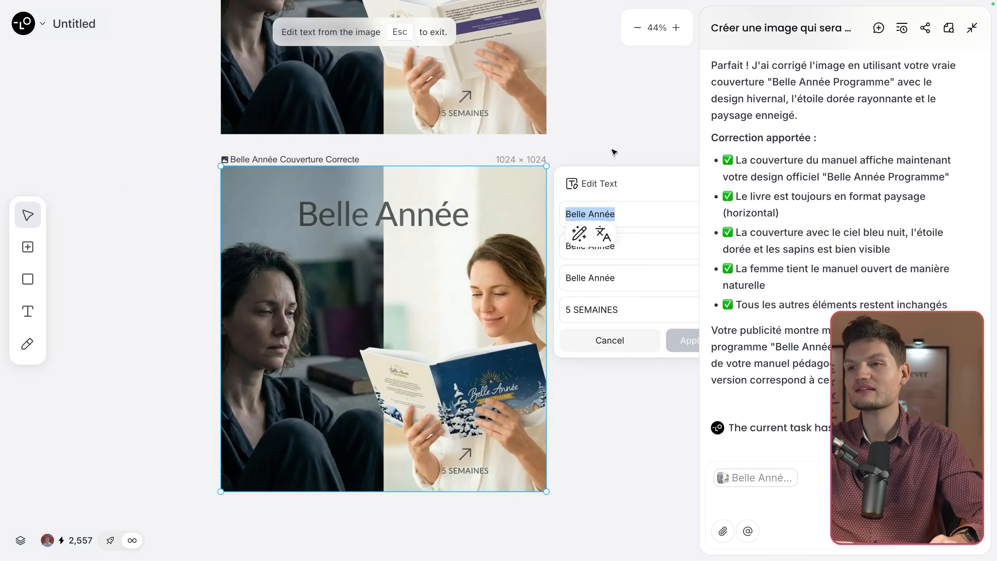
pyautogui.write('Il est temps de prendre en main ton année')
pyautogui.click(581, 347)
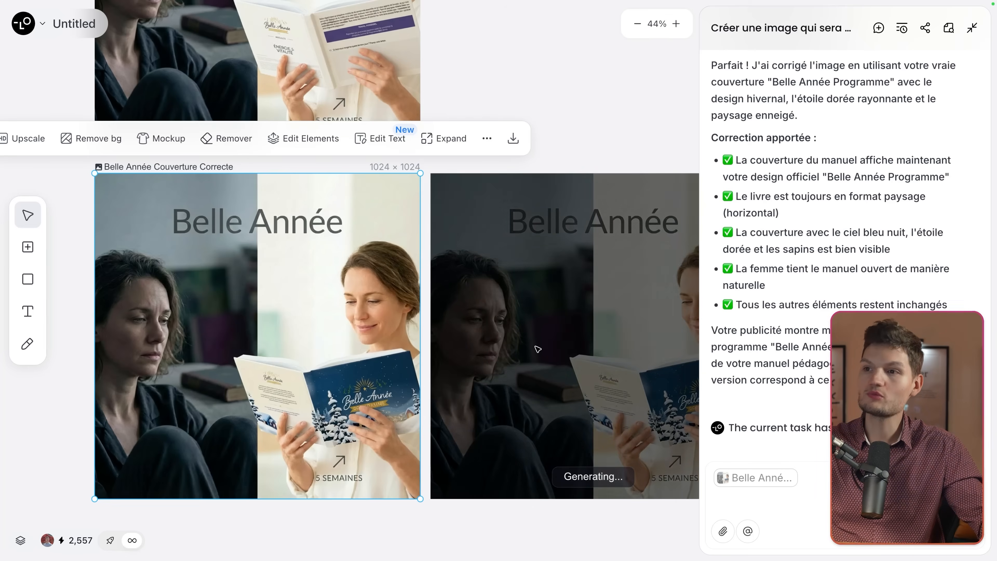
# Compare the earlier before/after ad versions on the canvas with the corrected one showing the winter-cover manual
pyautogui.scroll(-5, 558, 395)
pyautogui.click(657, 173)
pyautogui.hscroll(3, 658, 178)
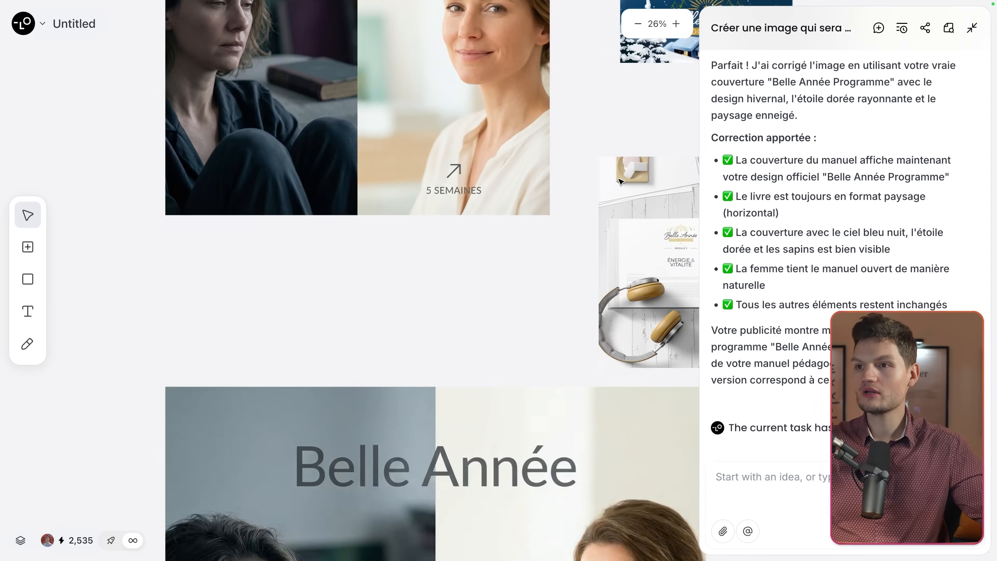
pyautogui.scroll(3, 405, 135)
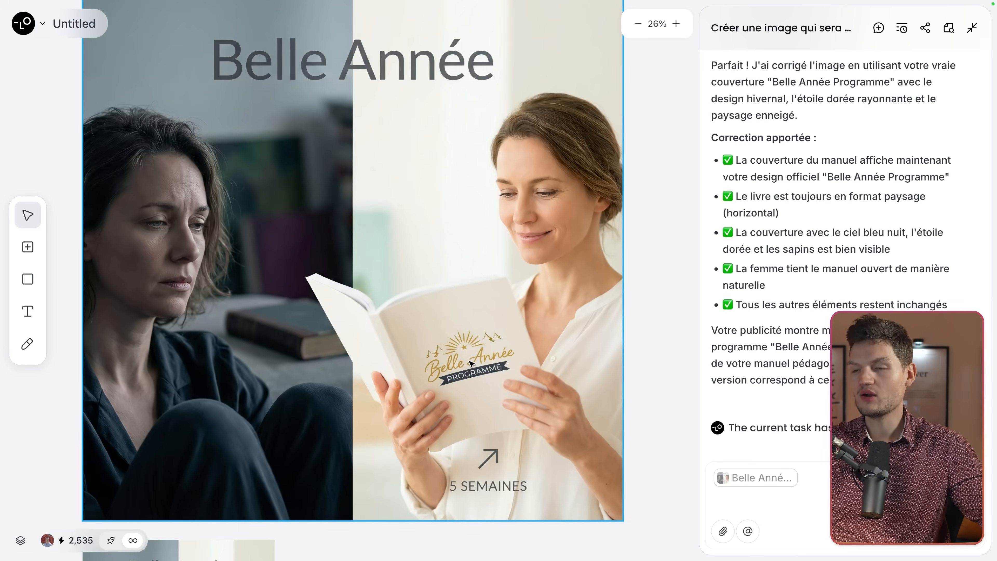
pyautogui.scroll(-10, 471, 364)
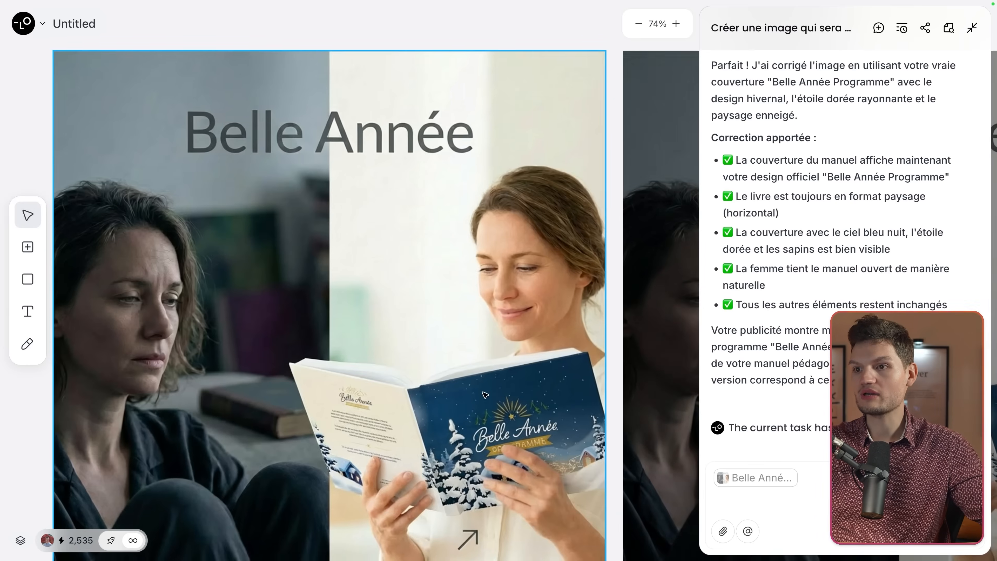
pyautogui.scroll(-6, 485, 394)
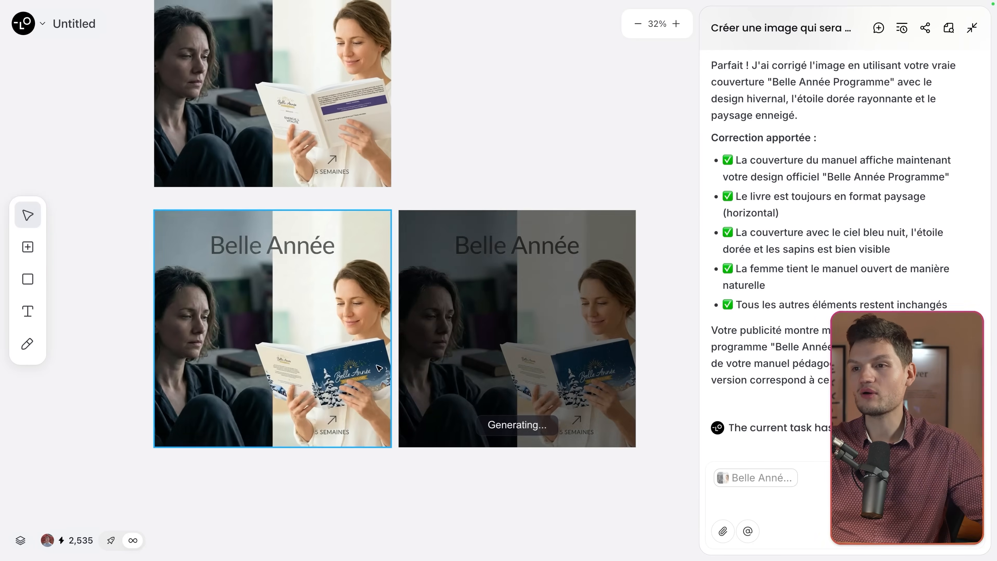
# Examine the image generated with the new headline, checking its text and manual against the original beside it
pyautogui.scroll(3, 378, 368)
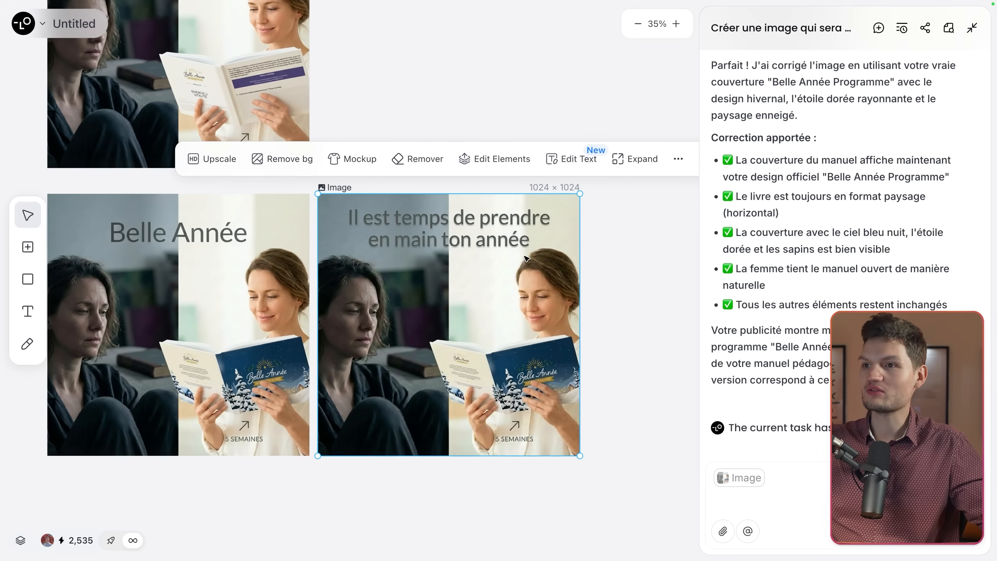
pyautogui.click(621, 247)
pyautogui.click(478, 234)
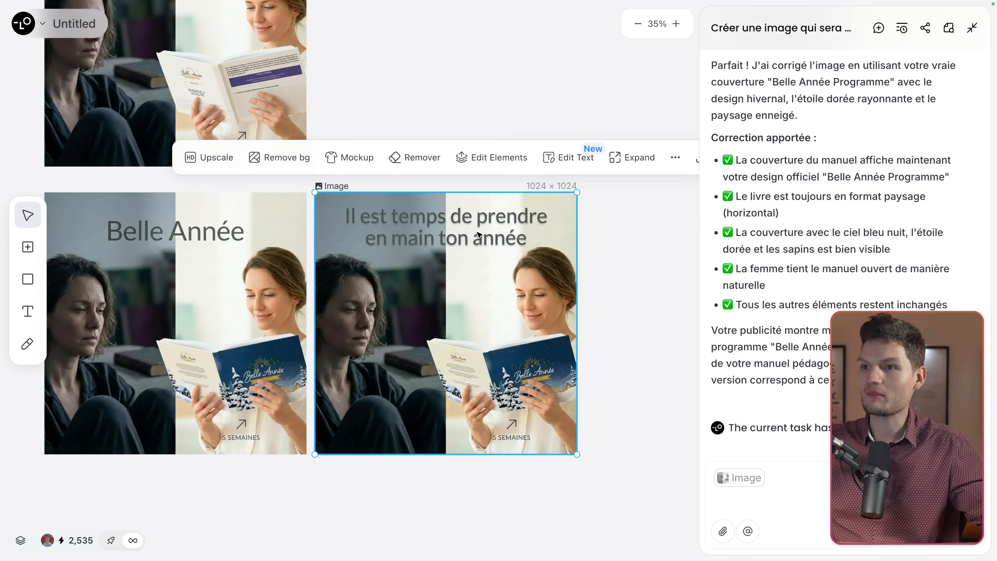
pyautogui.scroll(3, 478, 234)
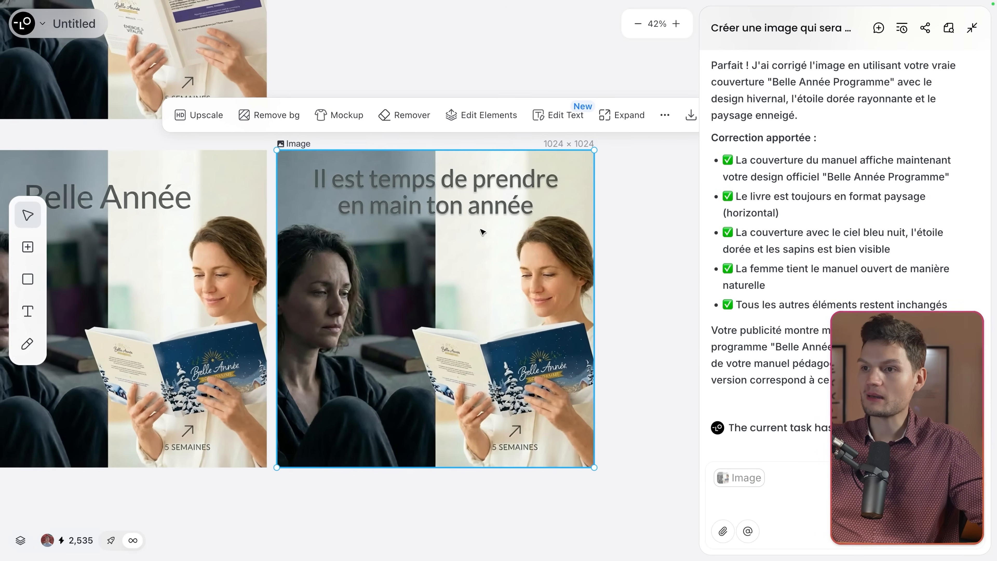
pyautogui.scroll(-4, 482, 232)
pyautogui.click(607, 229)
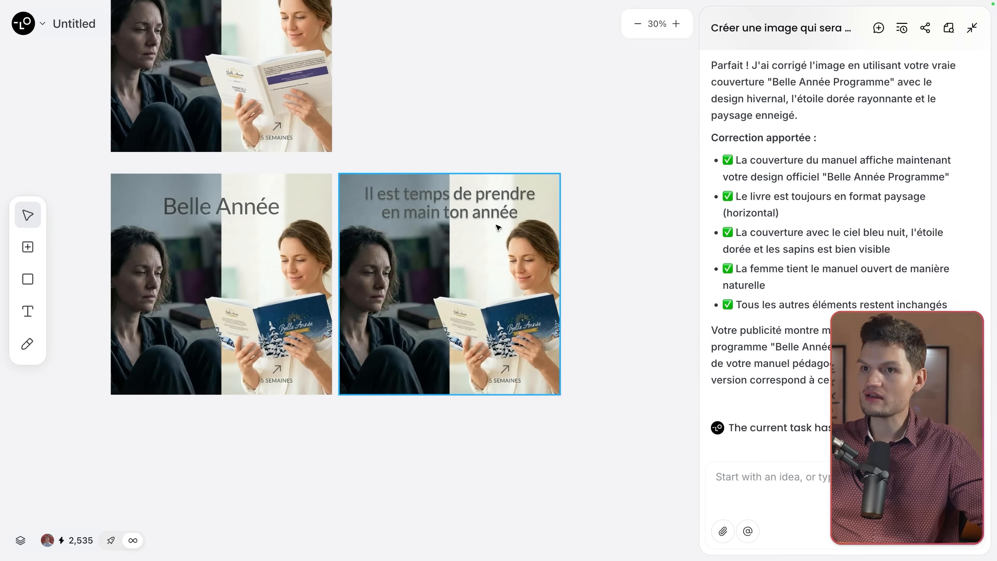
pyautogui.scroll(3, 471, 244)
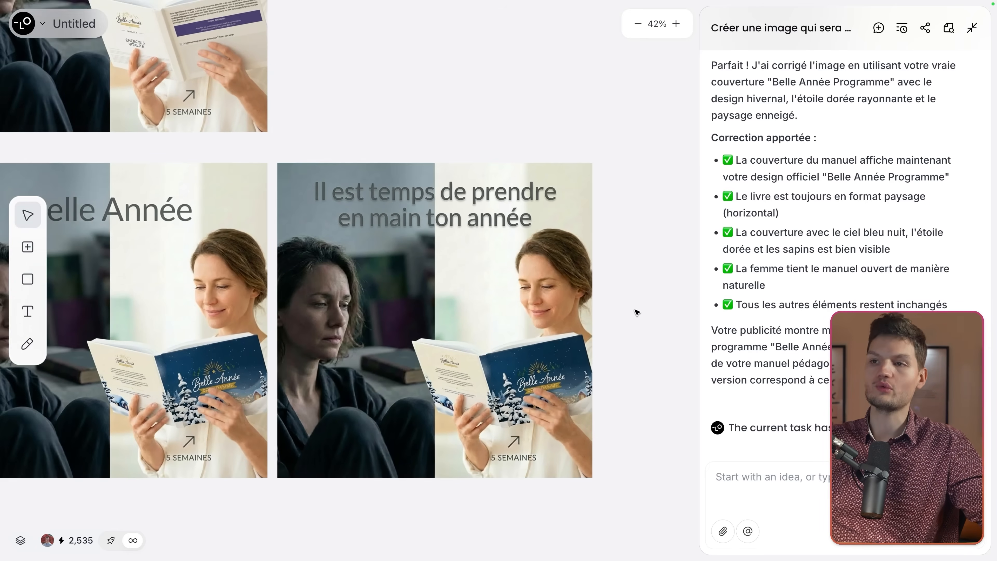
pyautogui.click(587, 244)
pyautogui.click(607, 117)
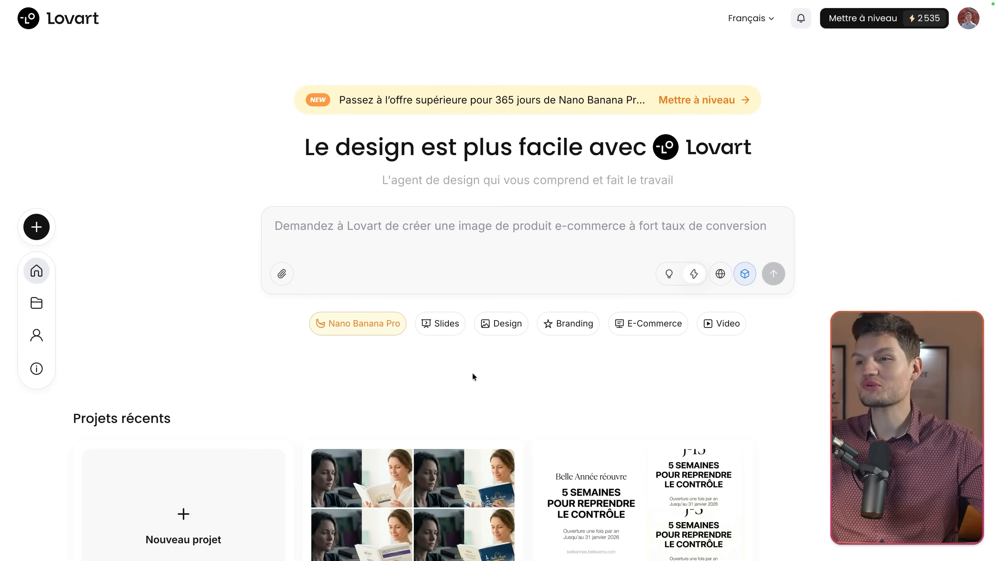
# Submit a Design brief for a public street poster promoting the 5-week Belle Année accelerator, choosing the "Puissance Graphique & Blocs d'Information" direction
pyautogui.click(495, 323)
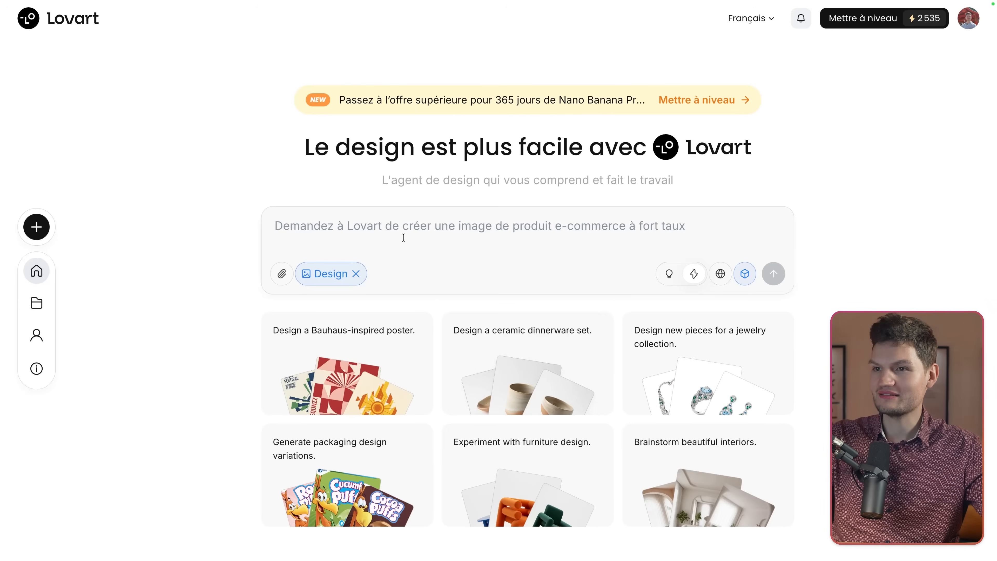
pyautogui.hotkey('ctrl', 'v')
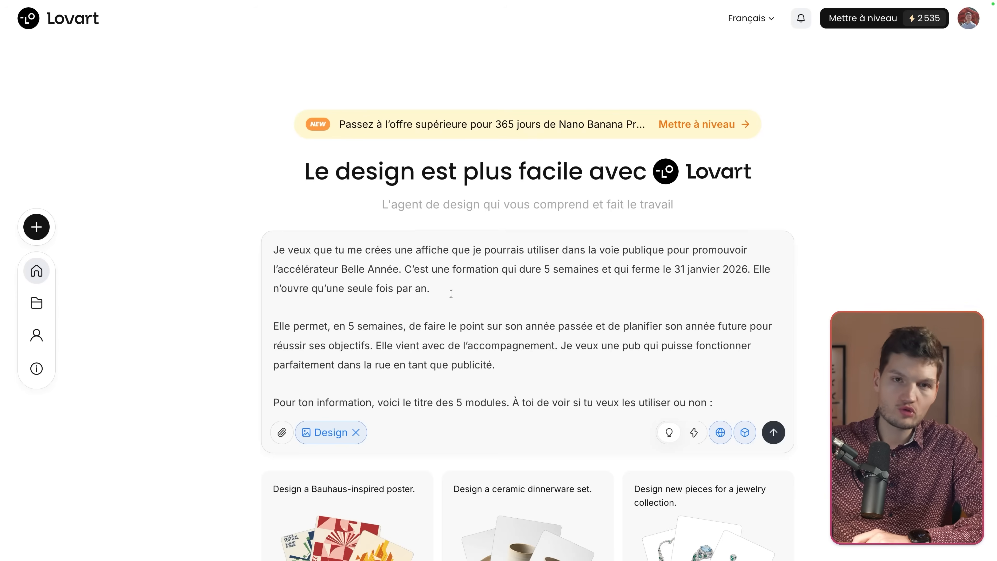
pyautogui.scroll(5, 604, 314)
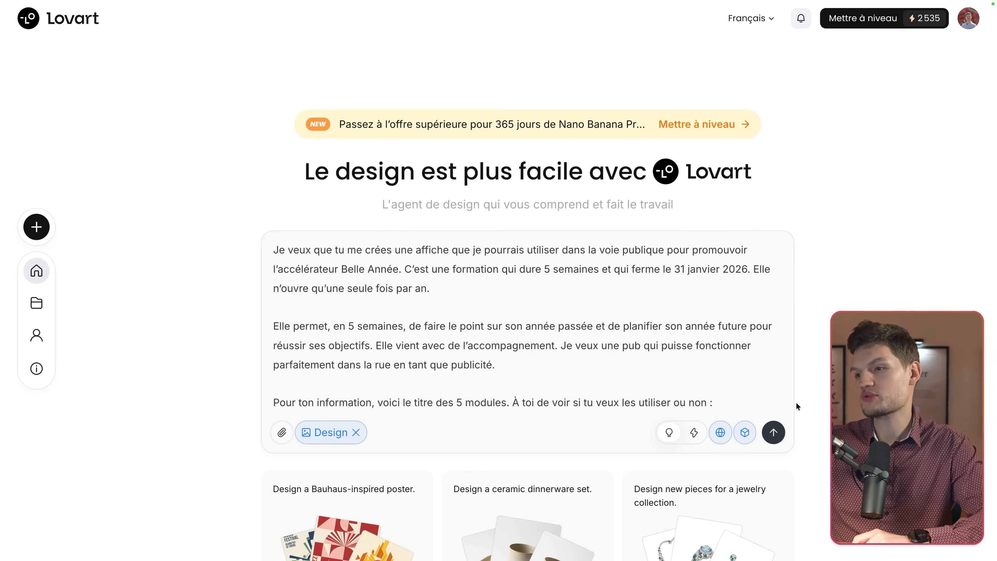
pyautogui.click(773, 432)
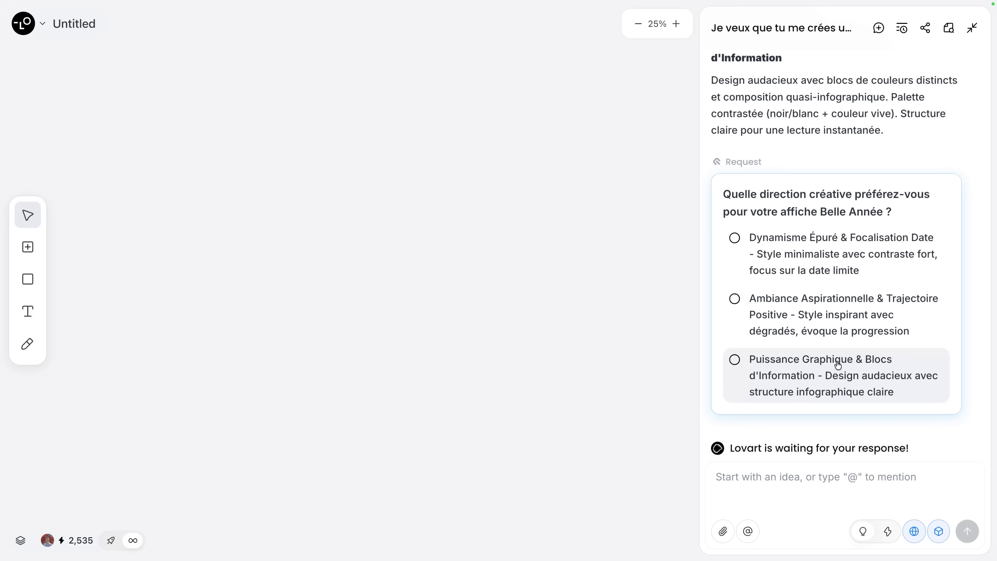
pyautogui.click(837, 364)
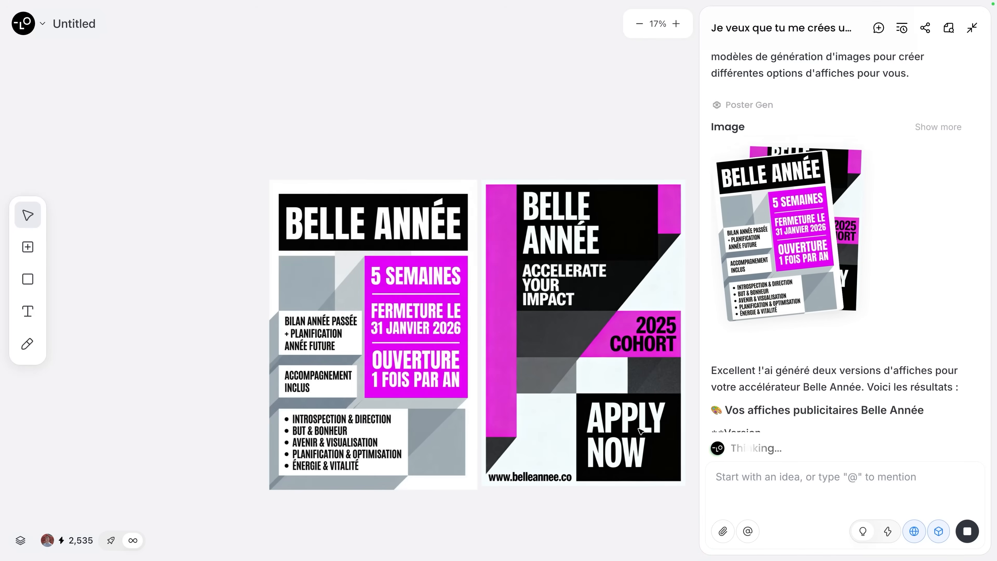
# Compare the two generated Belle Année posters and delete the Seedream version with English text
pyautogui.hscroll(5, 638, 430)
pyautogui.hscroll(-3, 638, 430)
pyautogui.scroll(2, 380, 291)
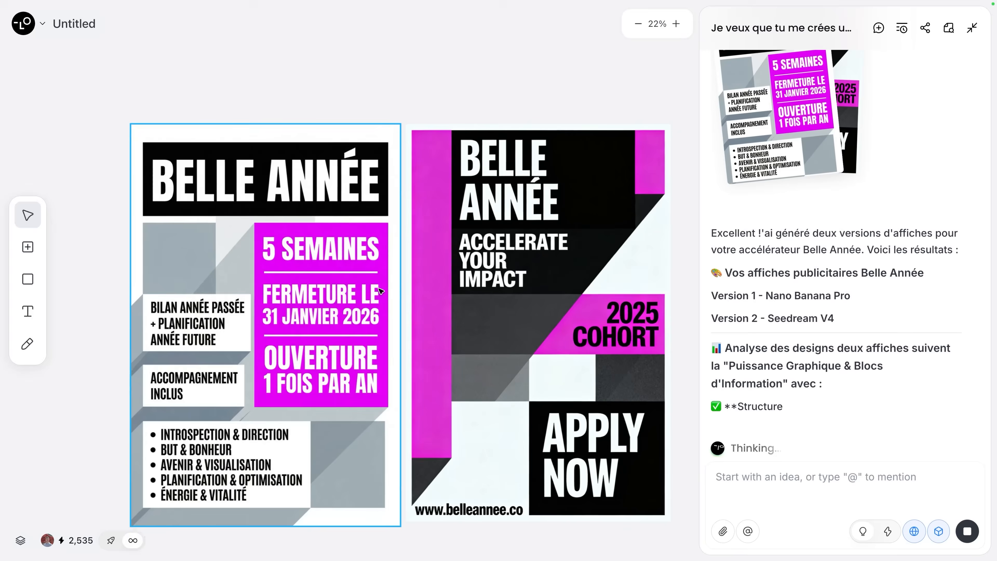
pyautogui.click(318, 298)
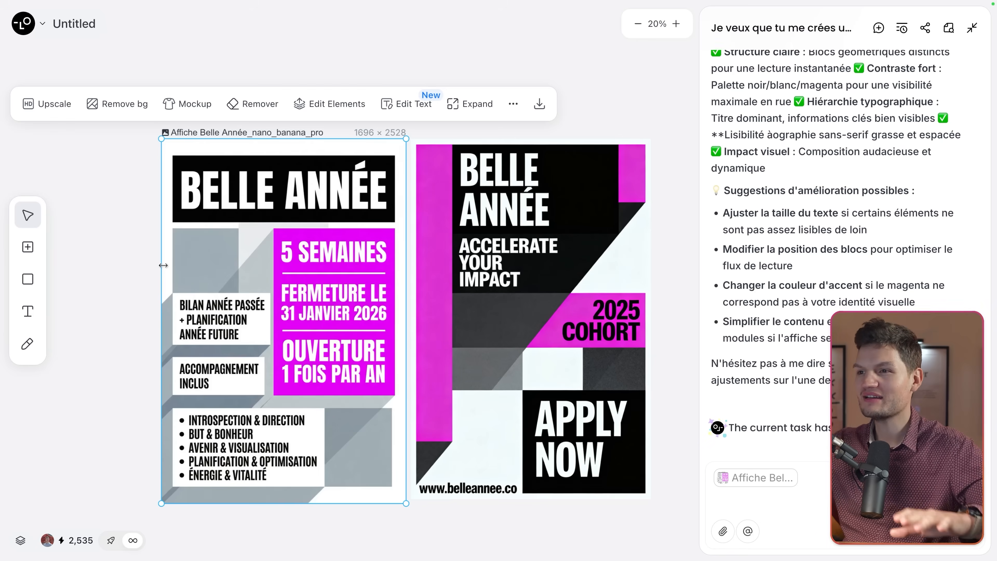
pyautogui.click(604, 311)
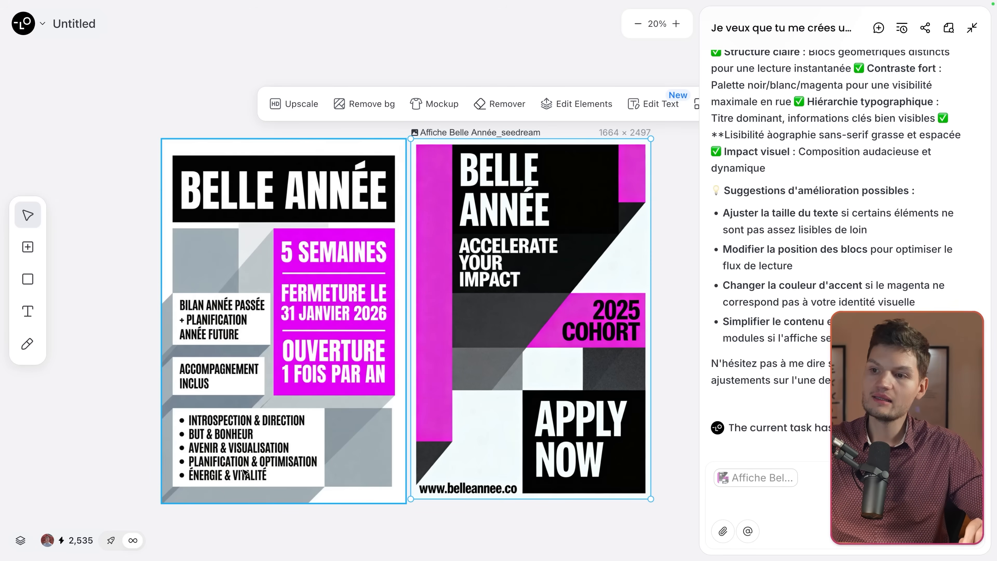
pyautogui.click(441, 528)
pyautogui.click(489, 409)
pyautogui.press('Delete')
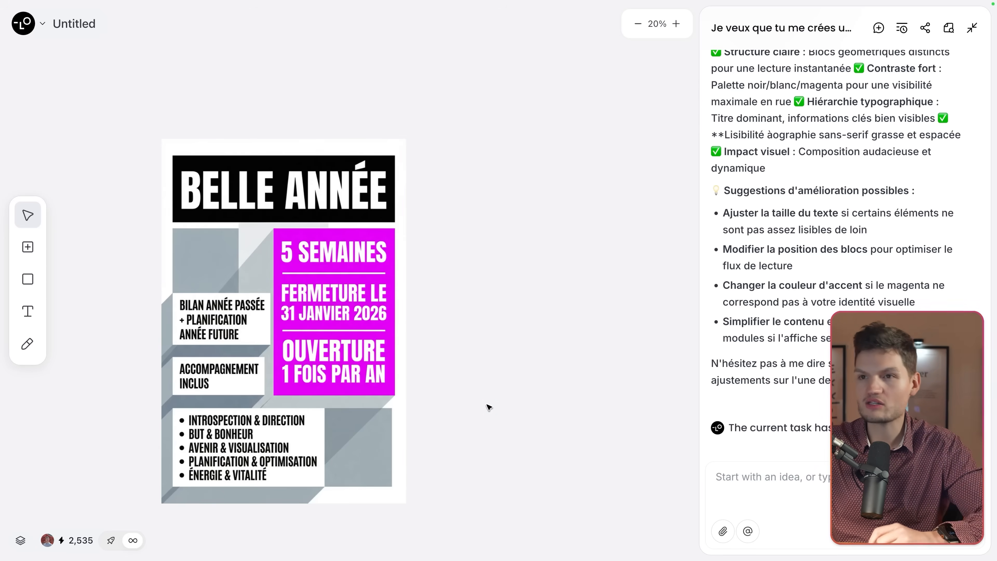
# Attach the remaining magenta poster as reference and submit the request "Essaye une approche style apple"
pyautogui.scroll(3, 326, 278)
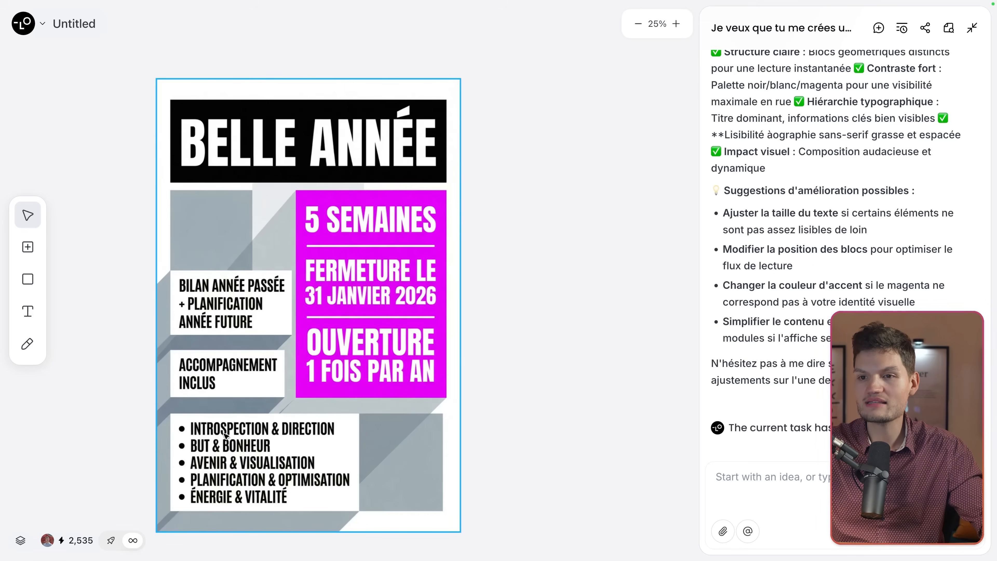
pyautogui.click(261, 430)
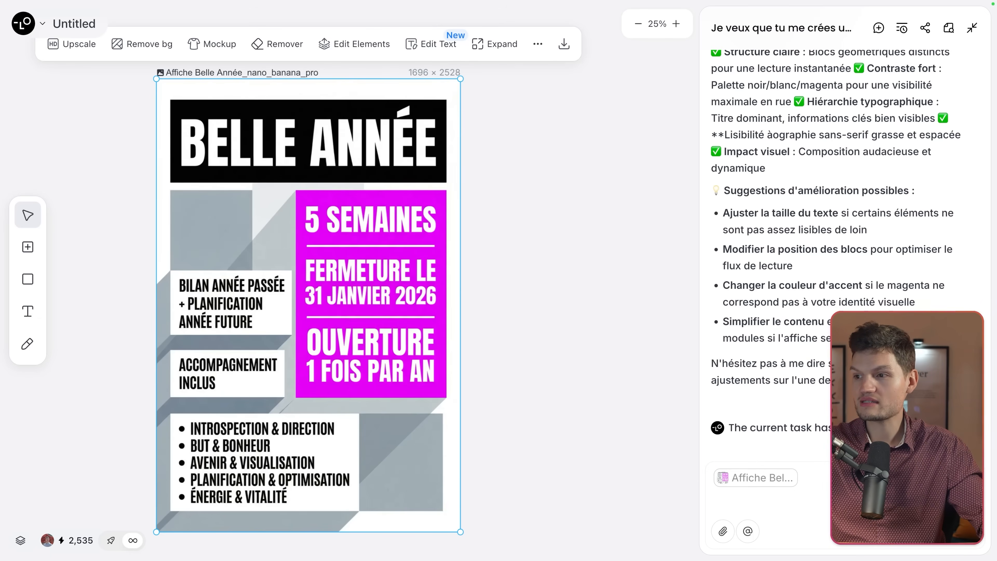
pyautogui.click(800, 477)
pyautogui.write('Essay')
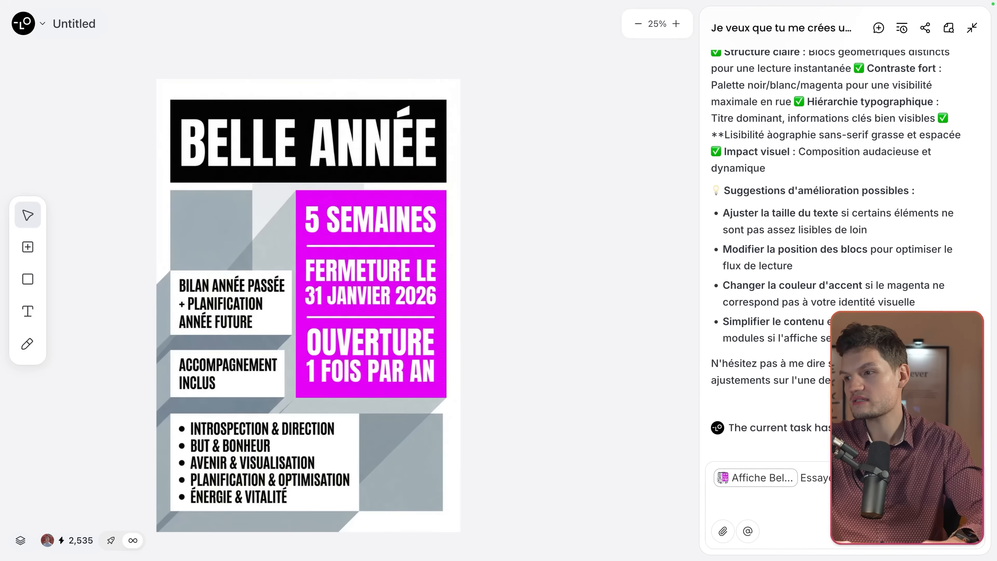
pyautogui.press('Return')
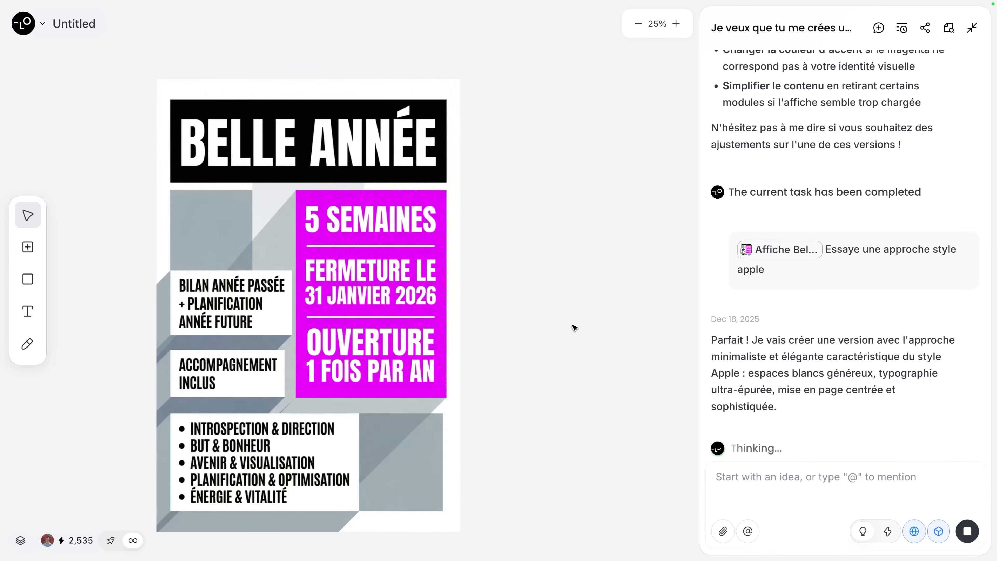
# Examine the Apple-style Belle Année poster up close, checking its layout and text
pyautogui.scroll(-2, 574, 328)
pyautogui.moveTo(746, 373); pyautogui.dragTo(859, 370)
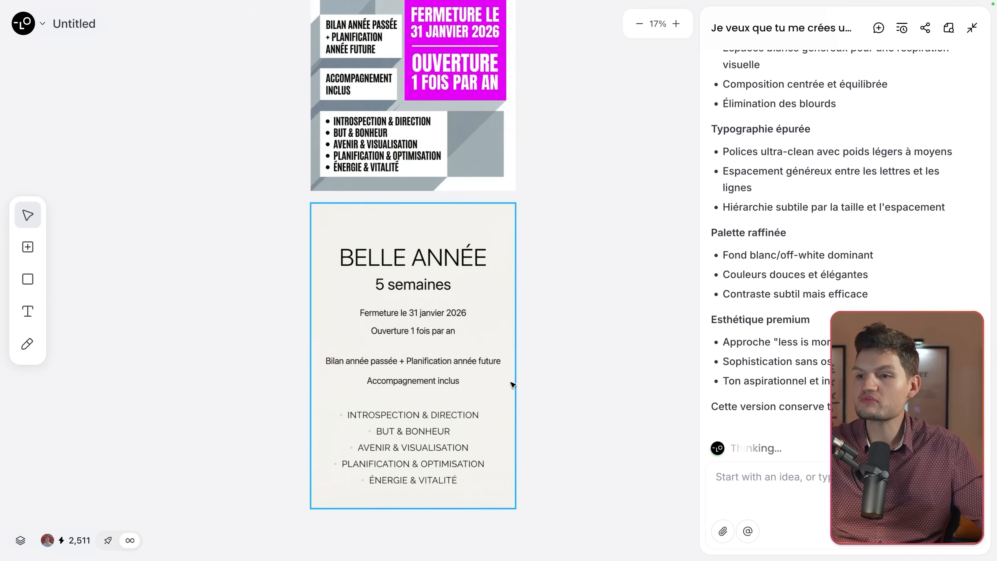
pyautogui.click(425, 346)
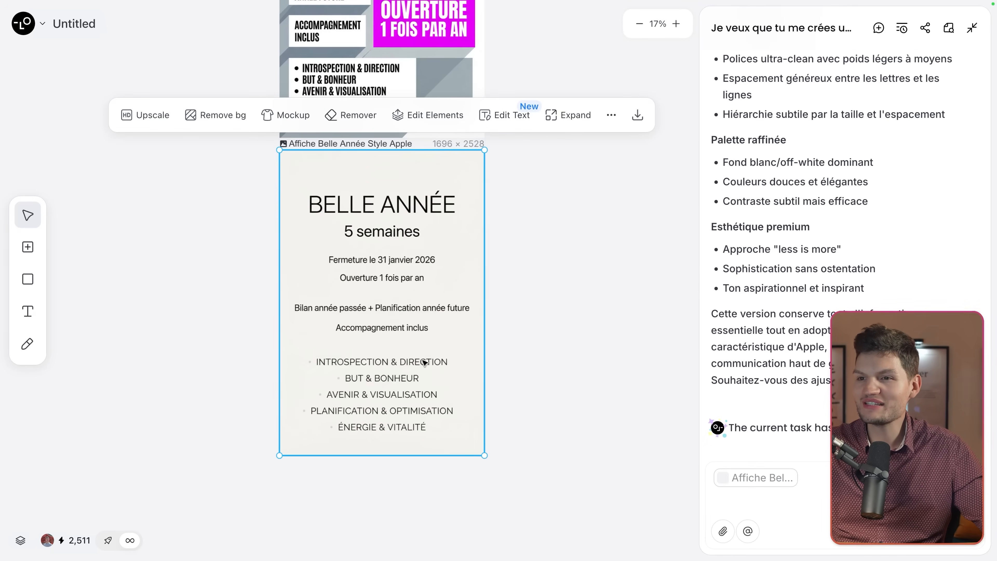
pyautogui.scroll(3, 425, 342)
pyautogui.scroll(-5, 483, 308)
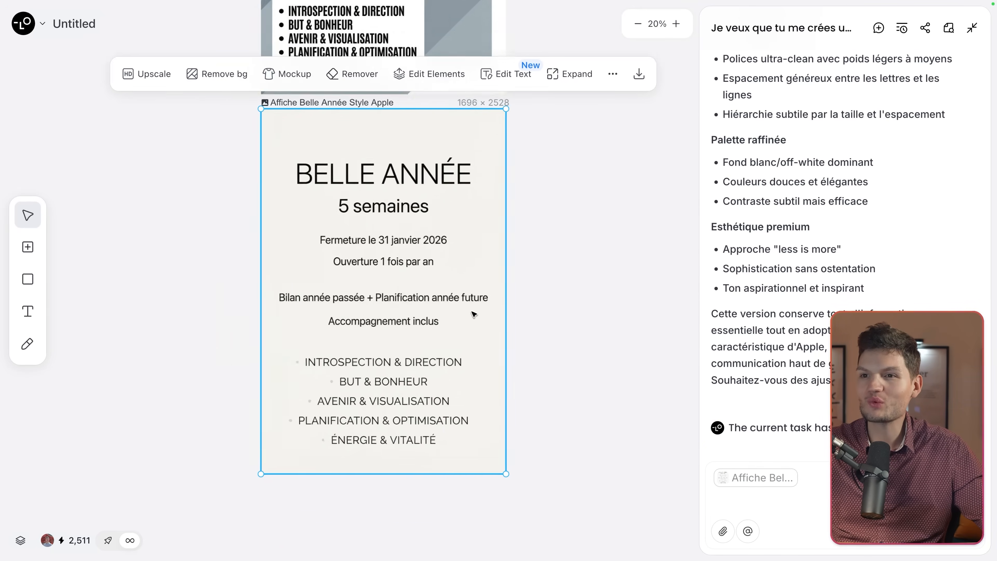
pyautogui.click(550, 327)
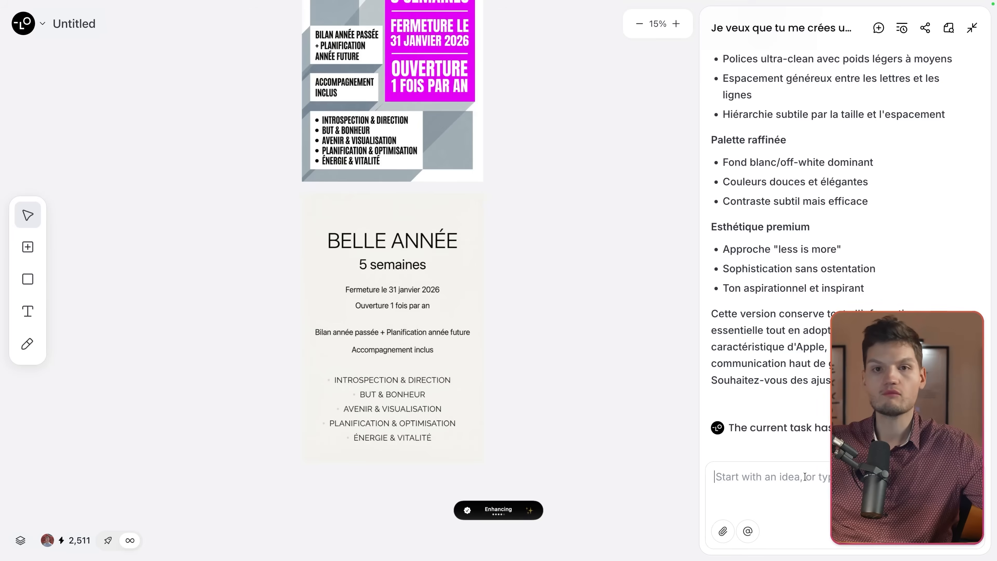
# Draft a request for an alternative poster with a human face that is more pleasant to look at, punchy and has much less text
pyautogui.hotkey('ctrl', 'v')
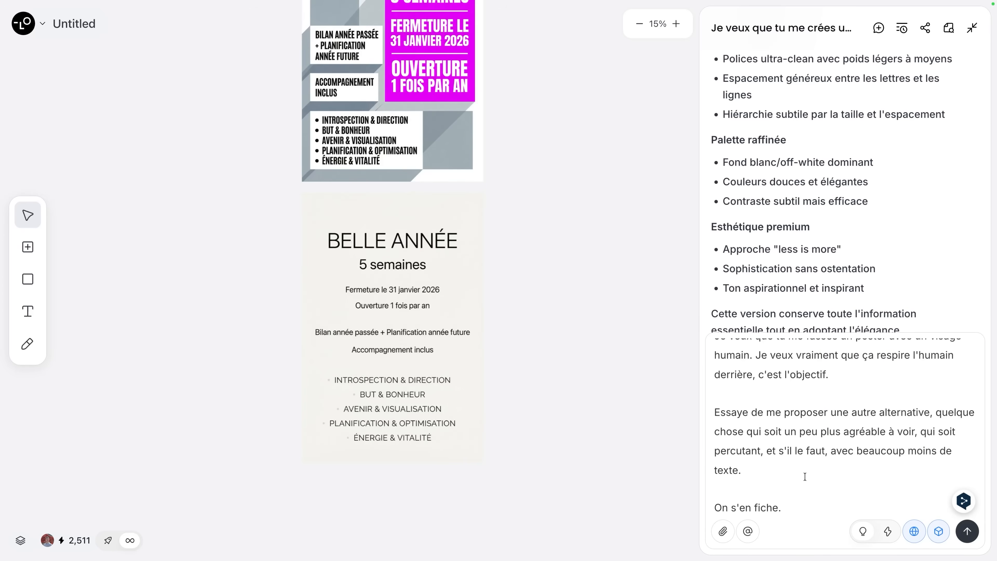
pyautogui.scroll(1, 818, 488)
pyautogui.scroll(-1, 857, 489)
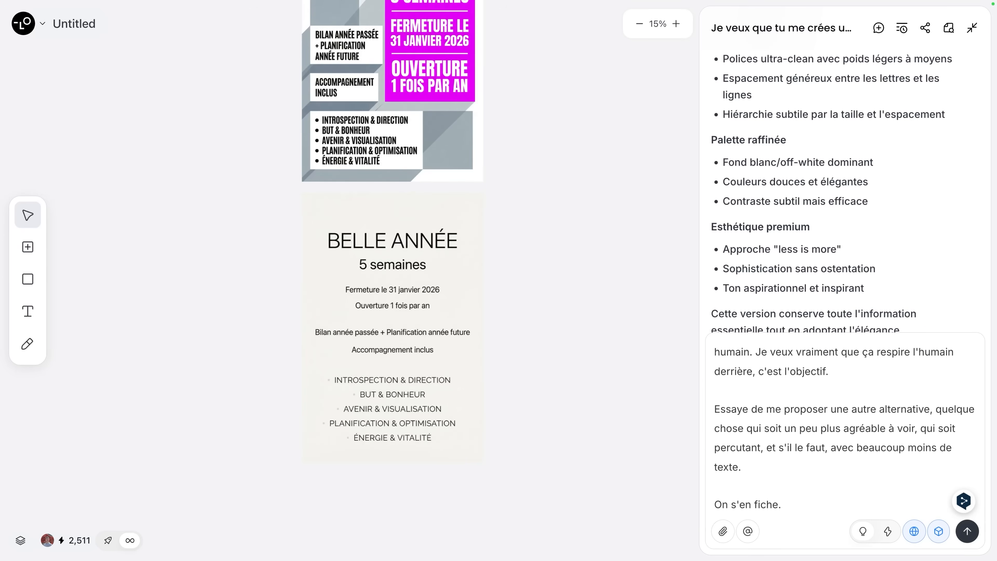
# Submit the request for an alternative poster with a human face and examine the generated result up close
pyautogui.click(966, 531)
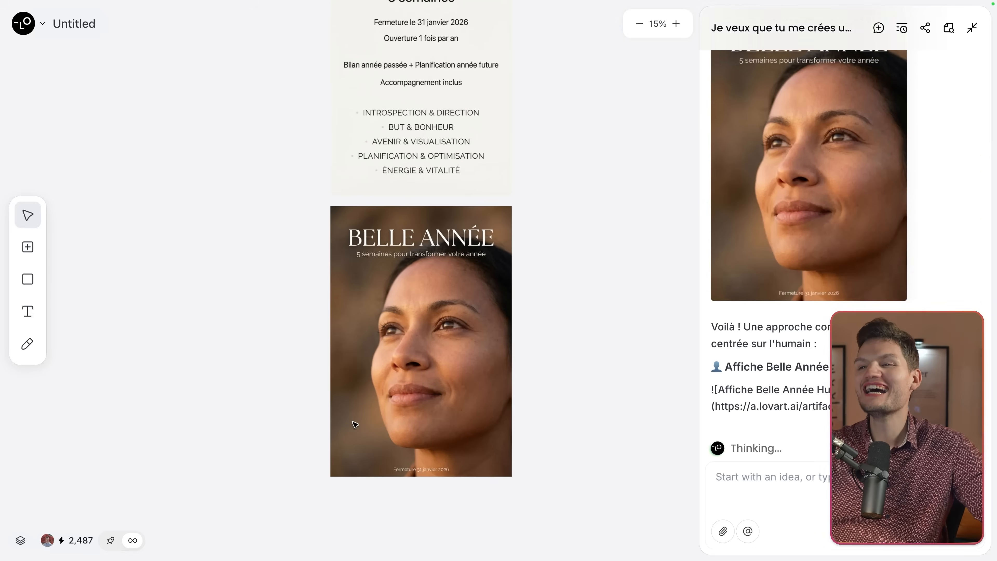
pyautogui.scroll(3, 381, 422)
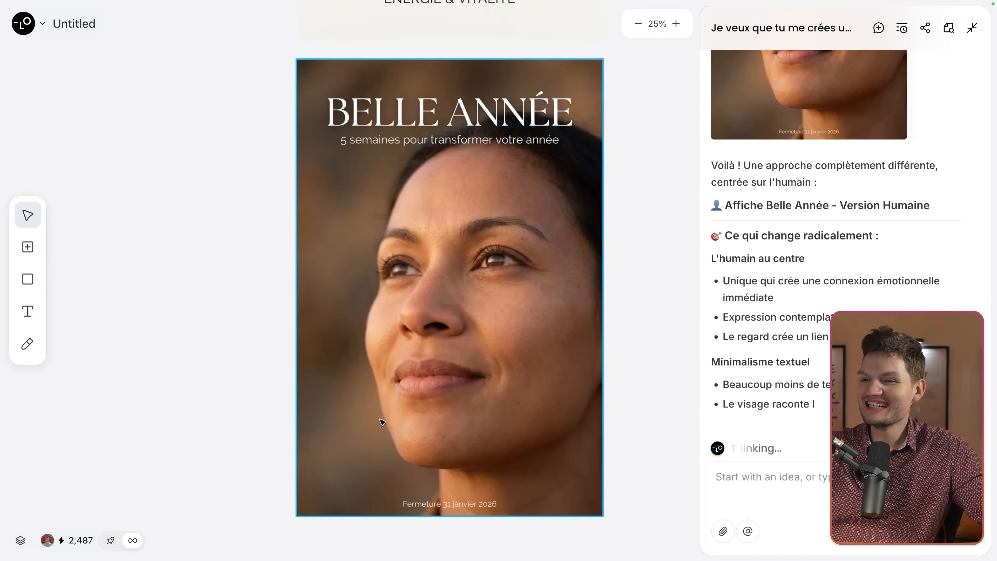
pyautogui.hscroll(2, 381, 422)
pyautogui.scroll(-2, 381, 422)
pyautogui.scroll(2, 381, 422)
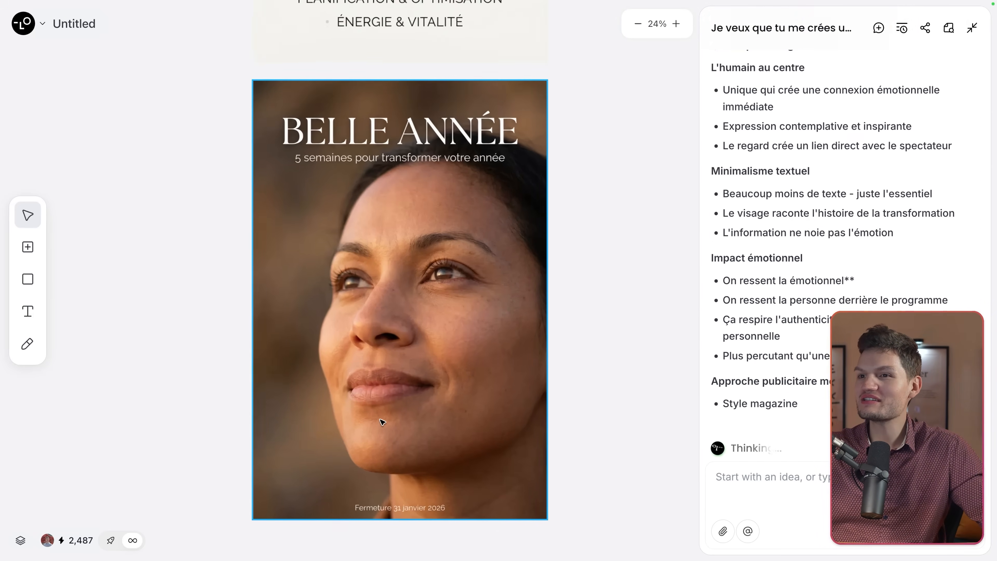
# Turn the human-face poster into a copy whose text elements can be edited separately
pyautogui.click(381, 422)
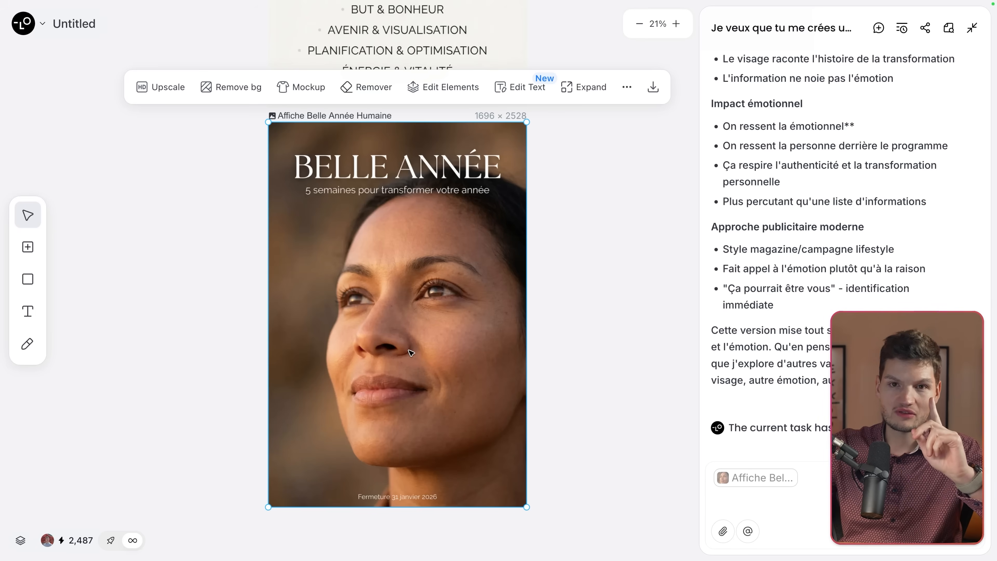
pyautogui.click(429, 96)
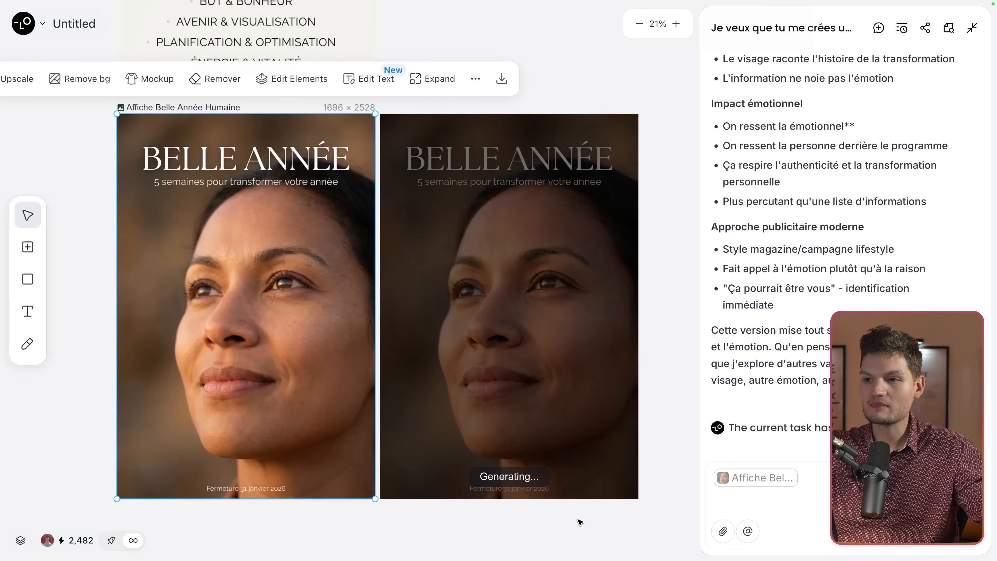
pyautogui.click(580, 521)
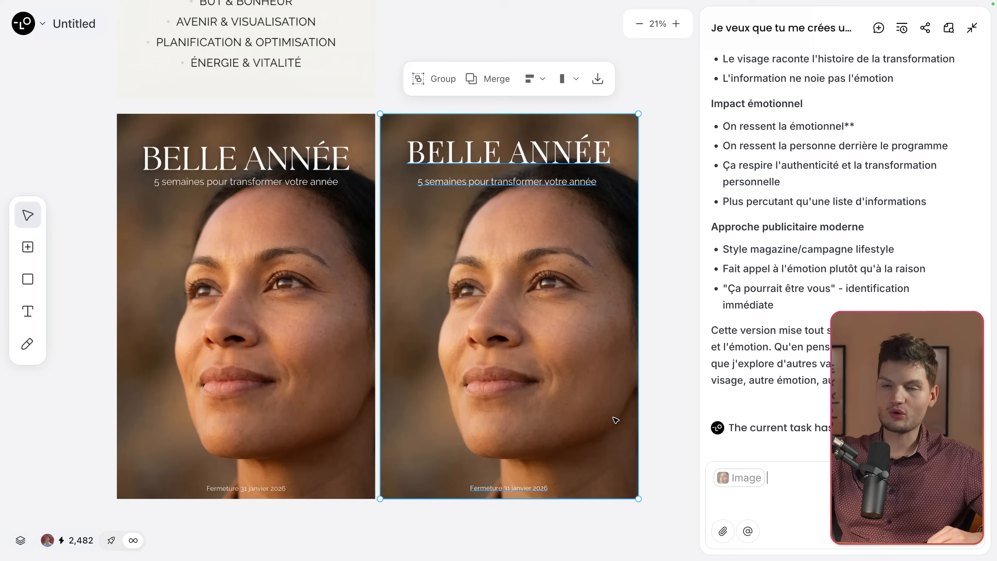
pyautogui.click(650, 387)
# Move the "Fermeture 31 janvier 2026" text up onto the face in the poster copy and enlarge it
pyautogui.click(503, 489)
pyautogui.moveTo(503, 489); pyautogui.dragTo(502, 399)
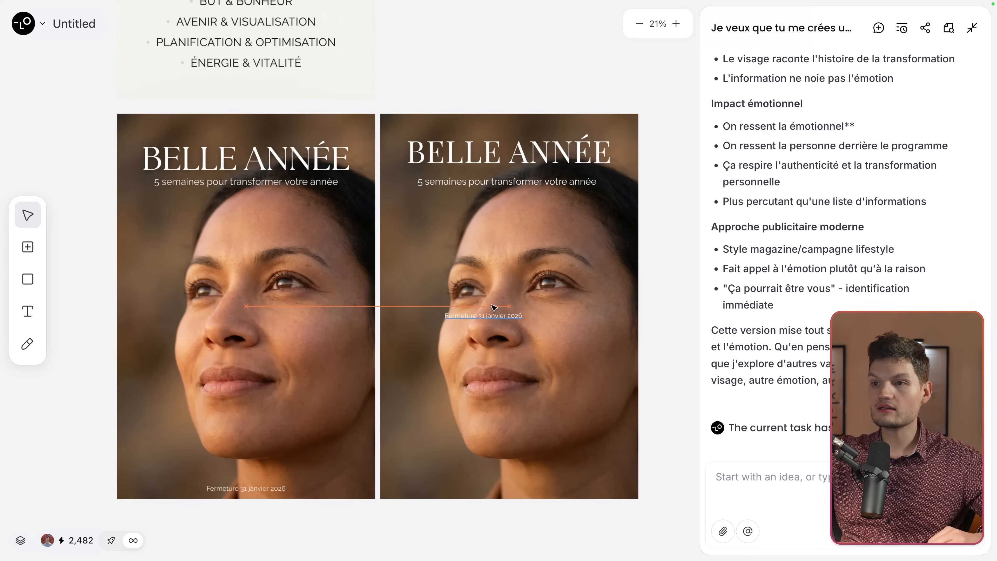
pyautogui.click(462, 357)
pyautogui.moveTo(496, 359); pyautogui.dragTo(587, 363)
# Set the closing-date text's font to Source Sans 3 with the SemiBold weight
pyautogui.click(434, 316)
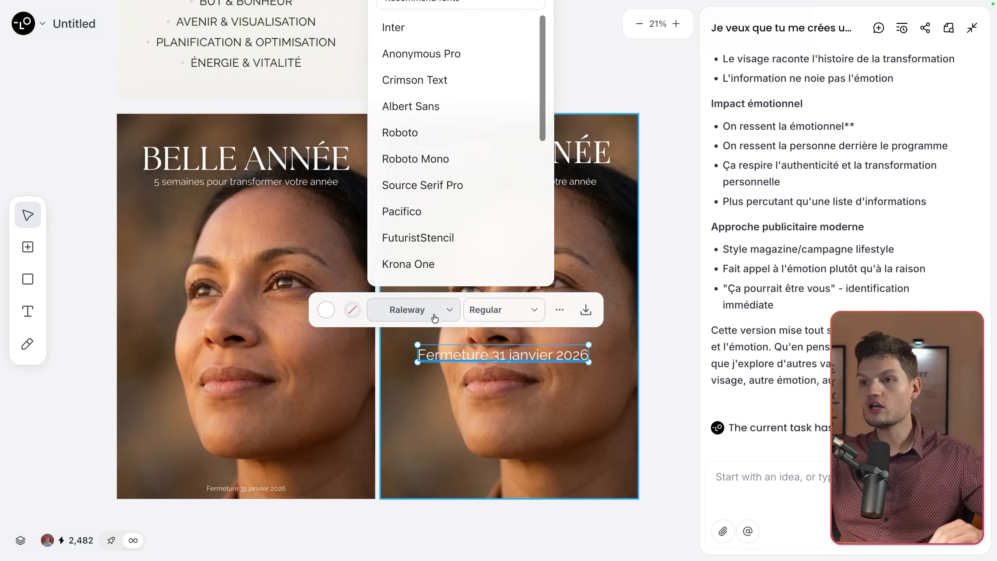
pyautogui.click(459, 80)
pyautogui.click(455, 49)
pyautogui.write('sou')
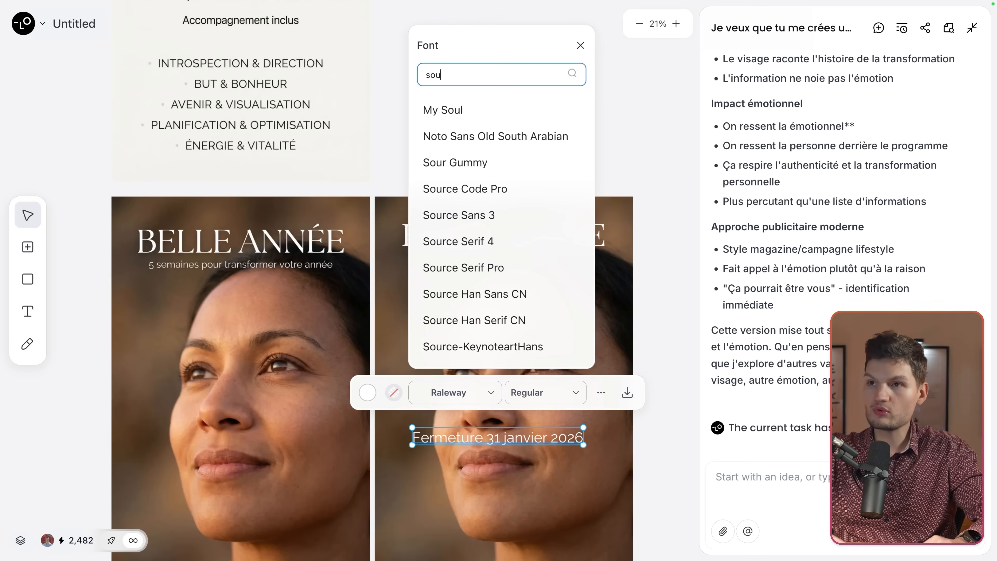
pyautogui.write('rce')
pyautogui.click(494, 136)
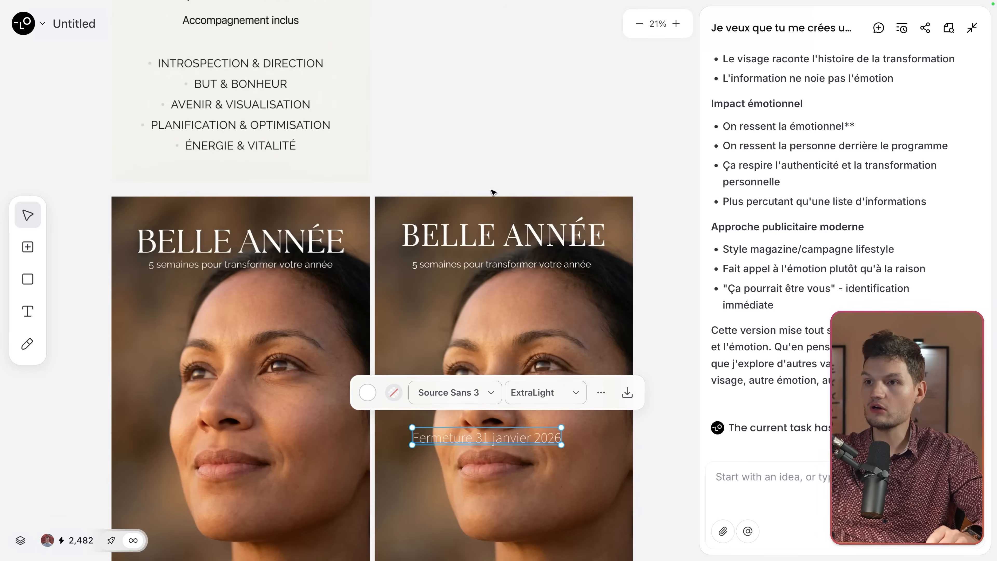
pyautogui.click(548, 399)
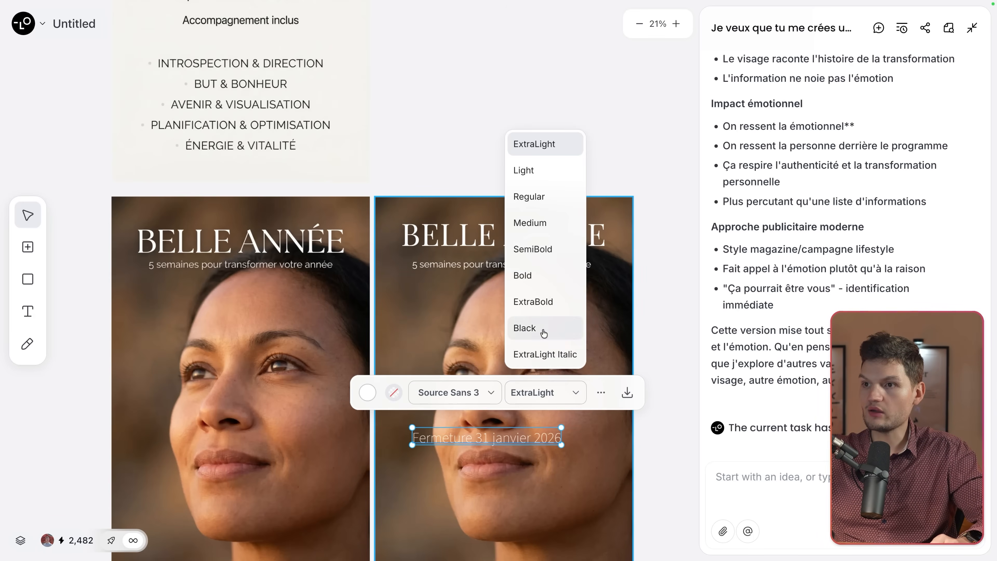
pyautogui.click(538, 254)
pyautogui.click(668, 452)
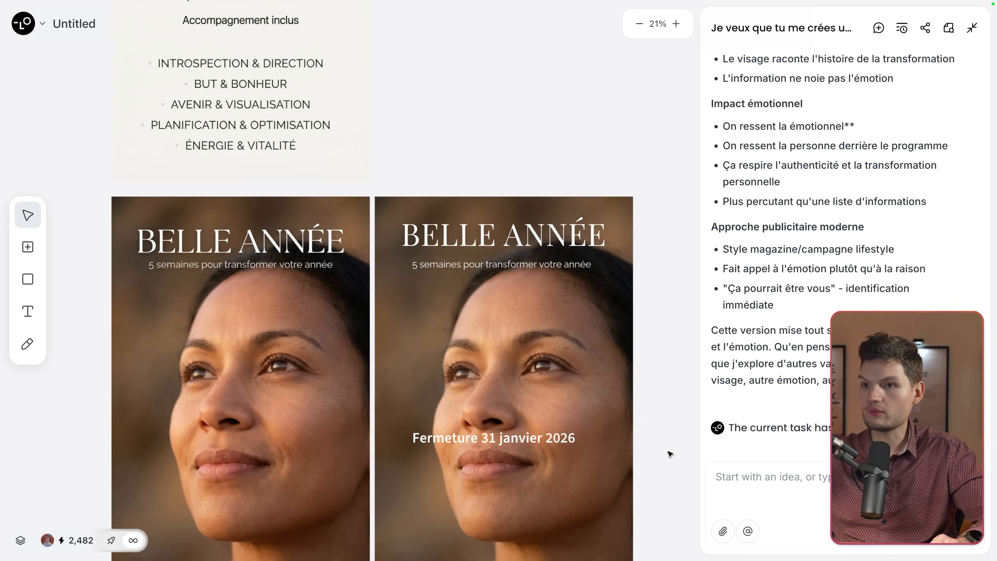
# Move the closing-date text down to the lower-left corner of the poster copy
pyautogui.scroll(-3, 668, 452)
pyautogui.click(520, 334)
pyautogui.moveTo(520, 334); pyautogui.dragTo(498, 453)
# Wrap the "5 semaines pour transformer votre année" tagline onto two lines at font size 80 and align it beneath the headline
pyautogui.moveTo(499, 153); pyautogui.dragTo(481, 171)
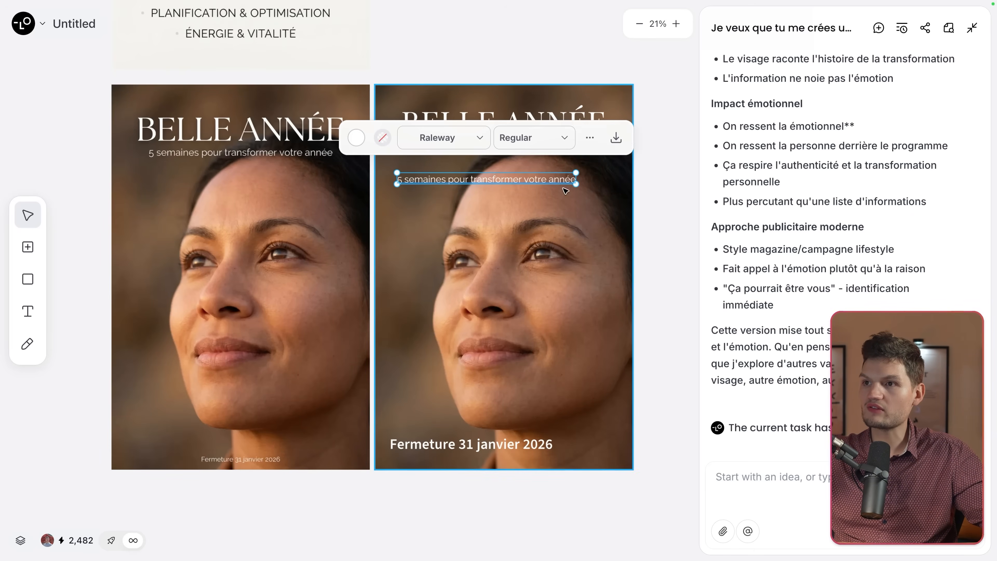
pyautogui.moveTo(576, 190); pyautogui.dragTo(615, 212)
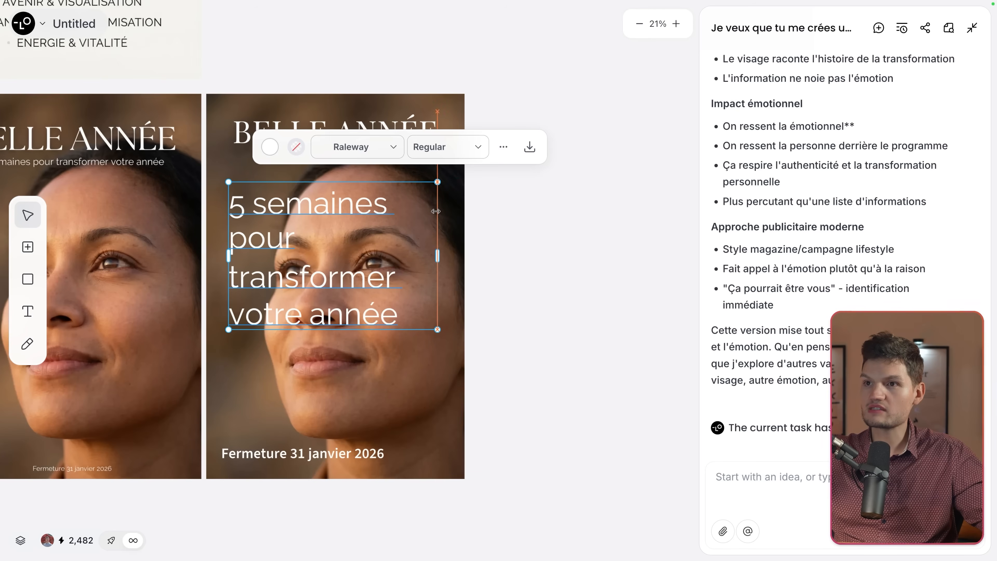
pyautogui.hscroll(-3, 436, 211)
pyautogui.doubleClick(408, 293)
pyautogui.click(522, 202)
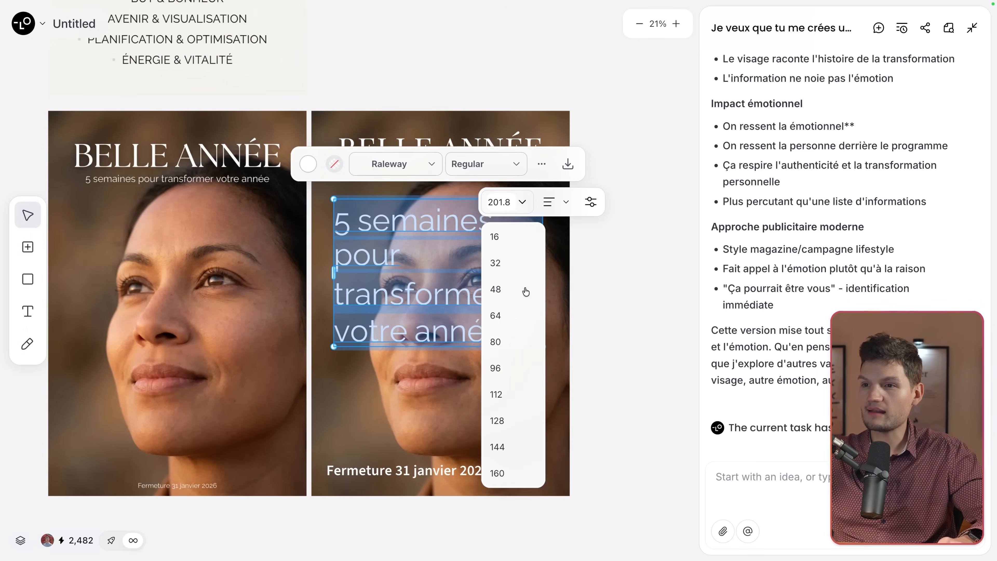
pyautogui.click(511, 341)
pyautogui.click(446, 258)
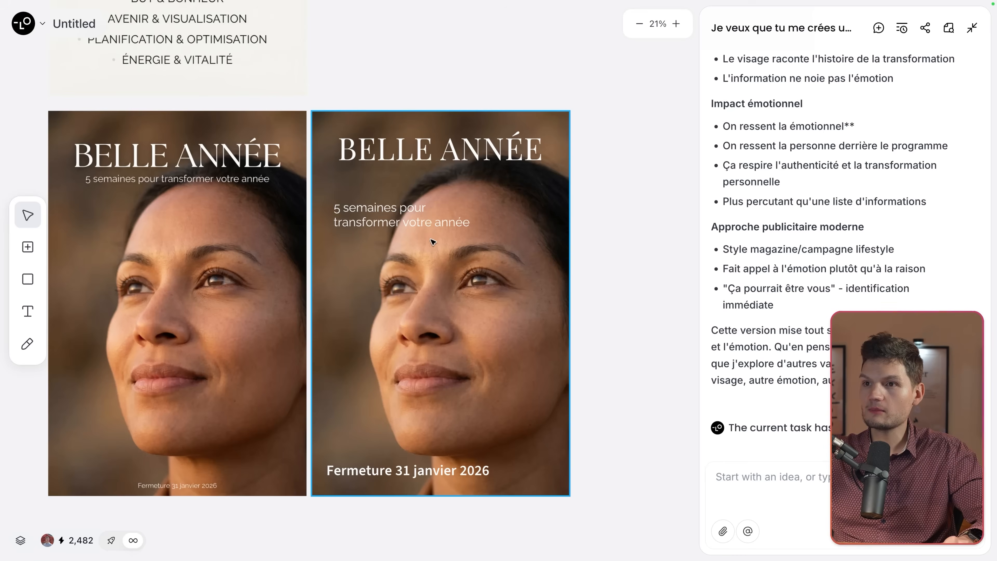
pyautogui.moveTo(412, 221); pyautogui.dragTo(418, 192)
pyautogui.click(641, 303)
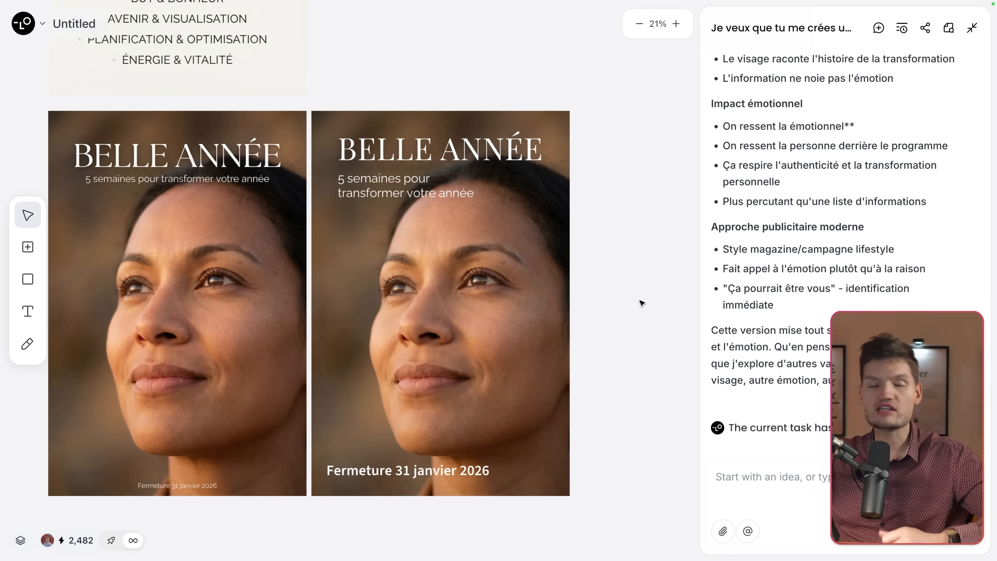
pyautogui.click(402, 114)
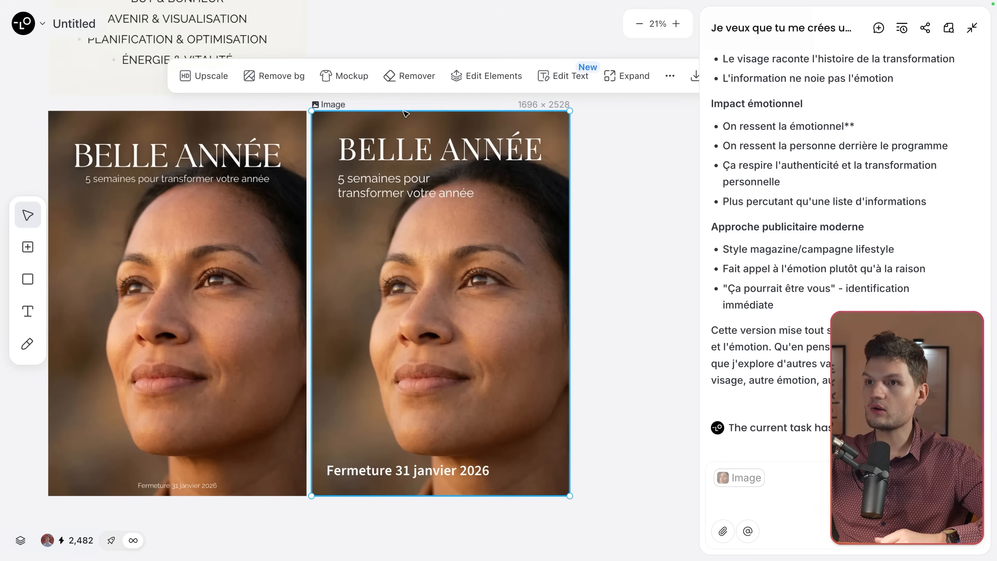
pyautogui.hscroll(3, 639, 164)
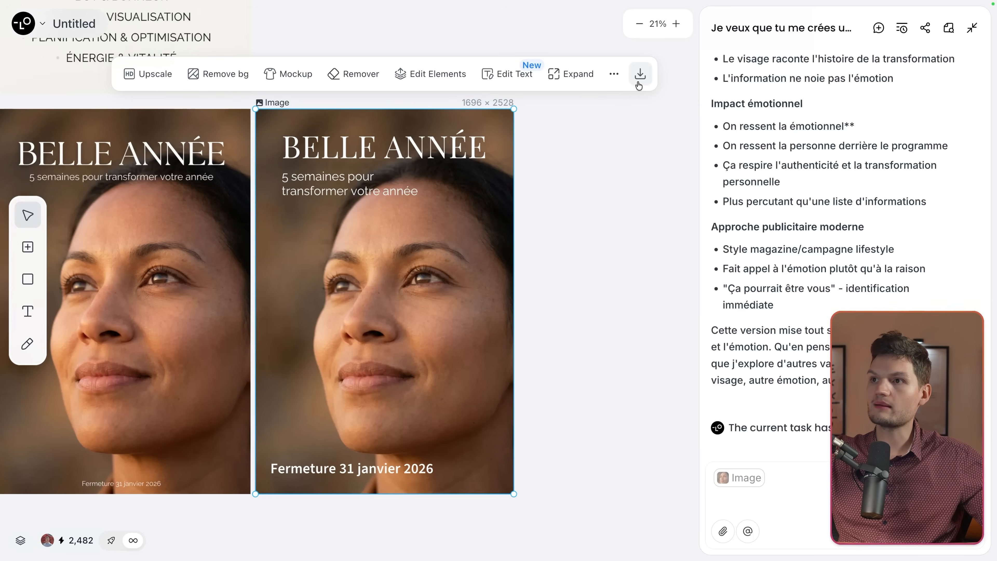
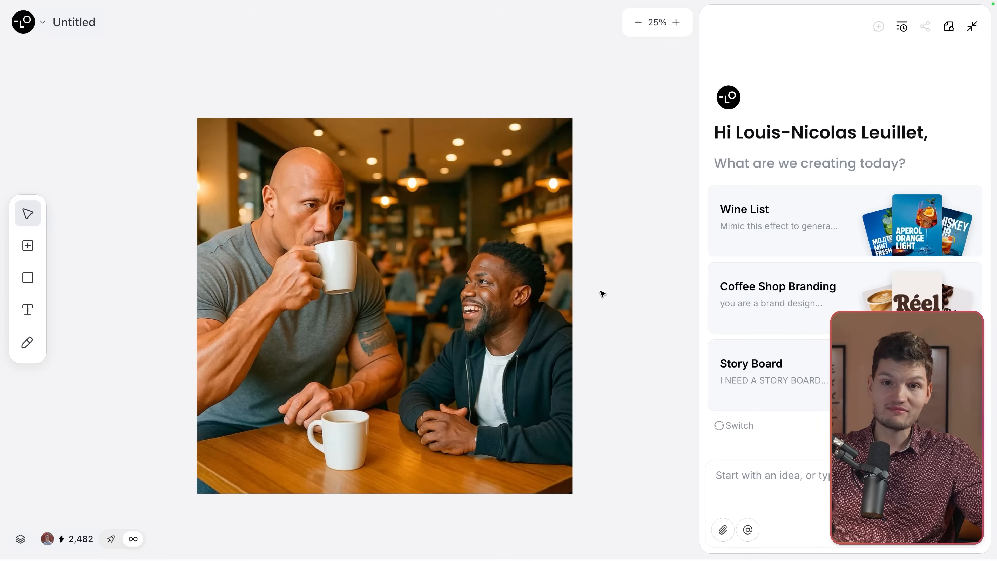
# Add the Belle Année Accélérateur logo to the canvas, scale it down and place it beside the café photo
pyautogui.hotkey('ctrl', 'v')
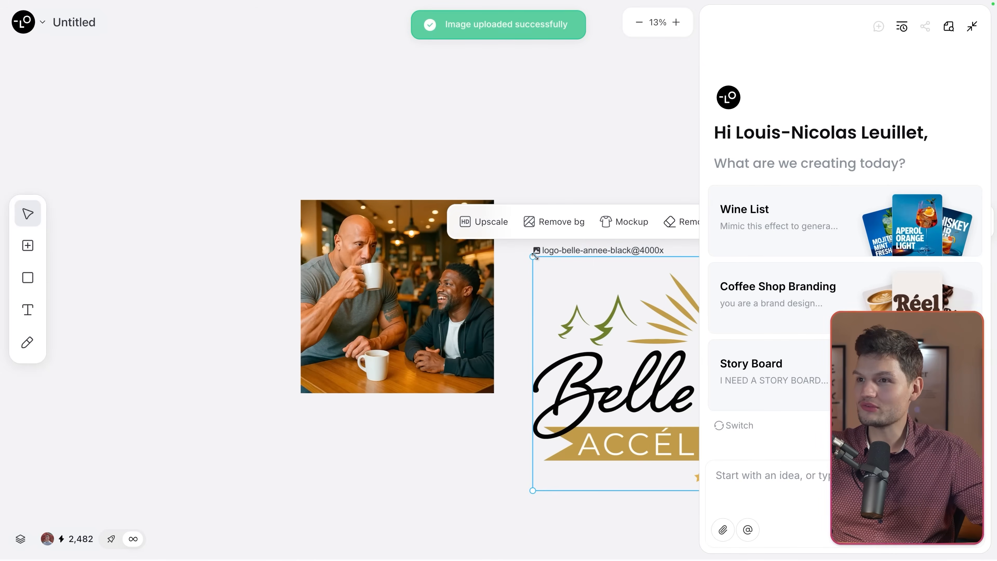
pyautogui.moveTo(533, 255); pyautogui.dragTo(674, 334)
pyautogui.moveTo(690, 416); pyautogui.dragTo(568, 279)
pyautogui.hscroll(5, 569, 279)
pyautogui.click(443, 352)
pyautogui.scroll(2, 442, 351)
# Turn the café photo of the two men into a mockup
pyautogui.click(168, 328)
pyautogui.click(168, 328)
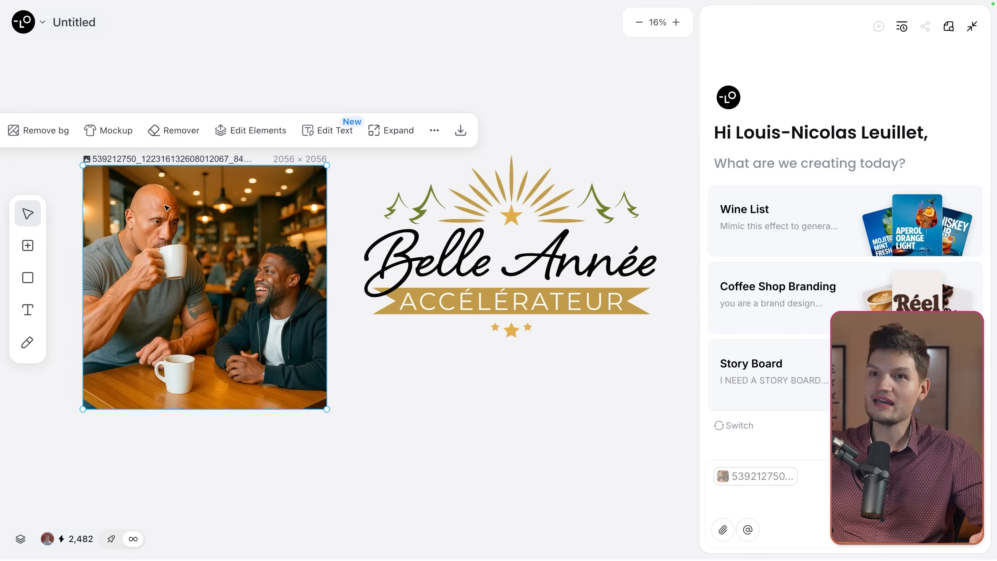
pyautogui.click(105, 131)
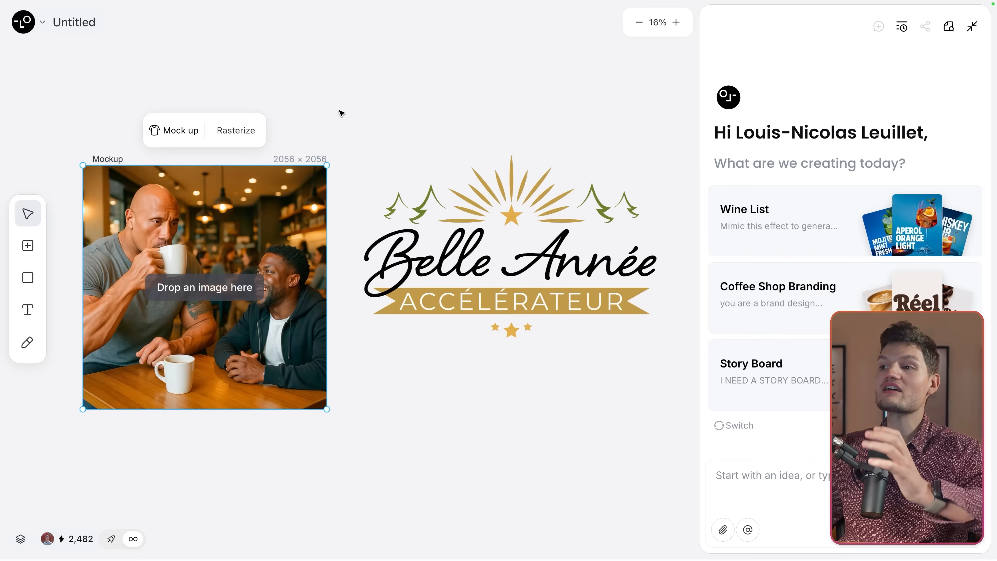
# Shrink the Belle Année logo to a small size and drop it onto the café mockup
pyautogui.click(451, 195)
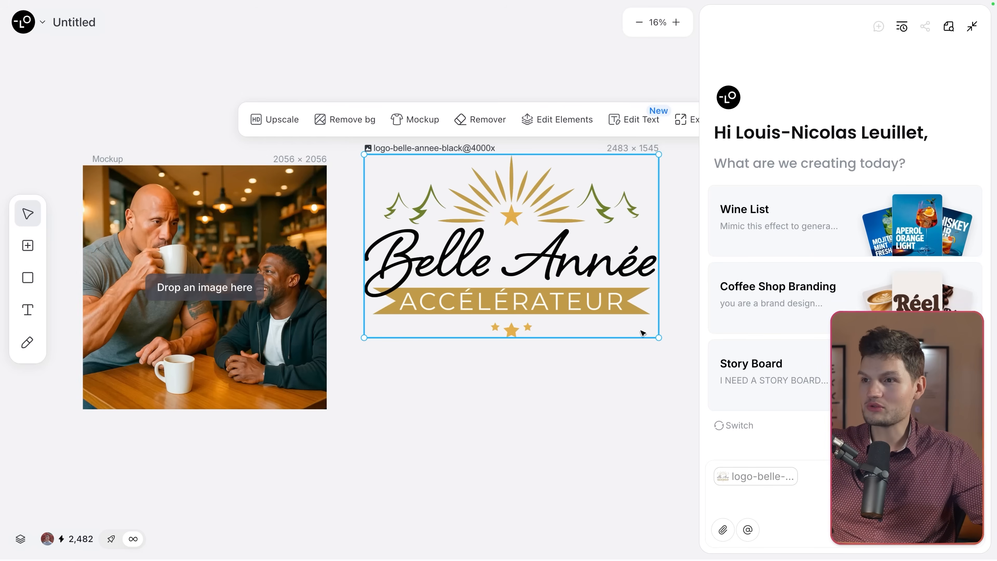
pyautogui.moveTo(660, 338); pyautogui.dragTo(405, 184)
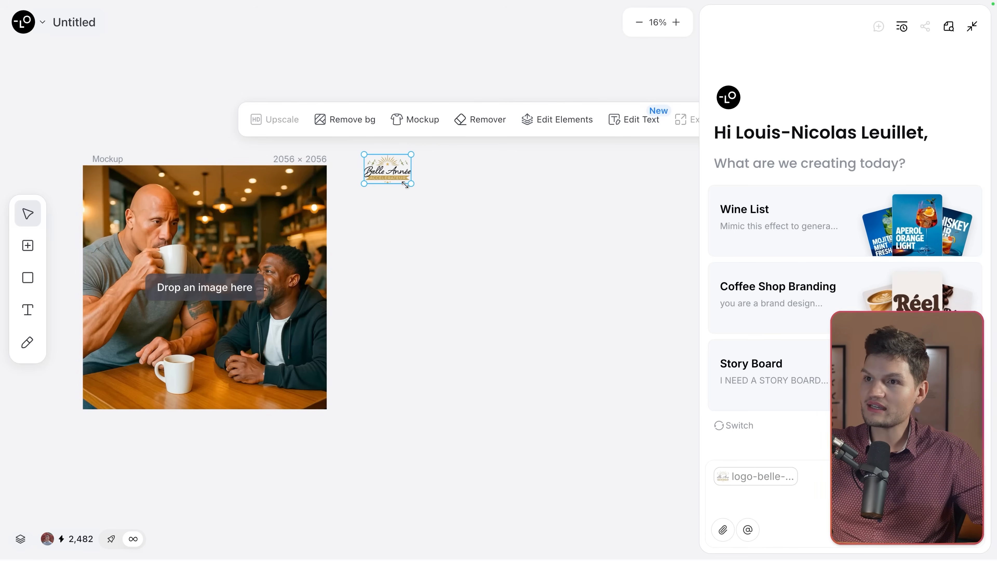
pyautogui.hscroll(-2, 410, 202)
pyautogui.scroll(5, 412, 204)
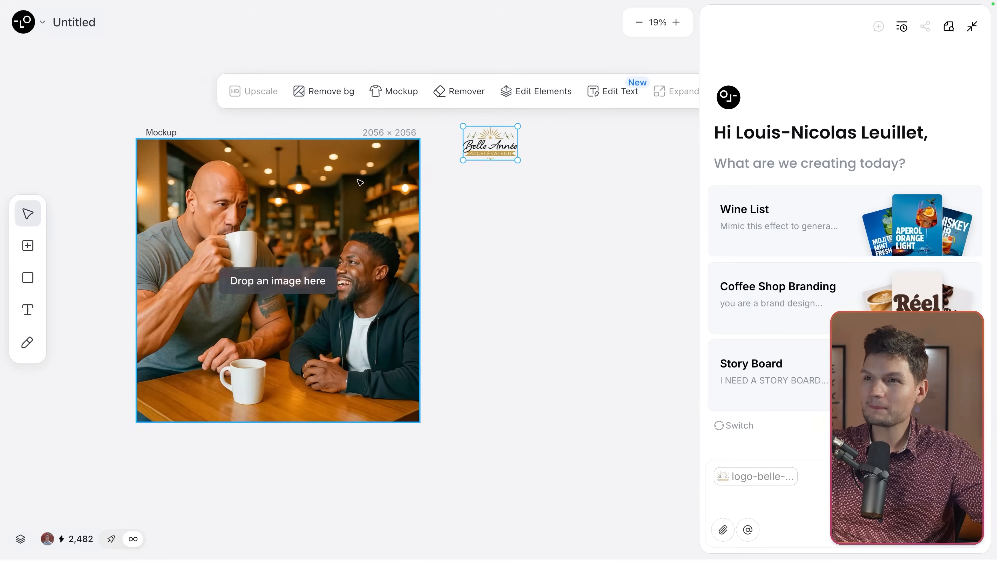
pyautogui.scroll(-2, 463, 193)
pyautogui.hscroll(-2, 463, 193)
pyautogui.moveTo(605, 89); pyautogui.dragTo(355, 233)
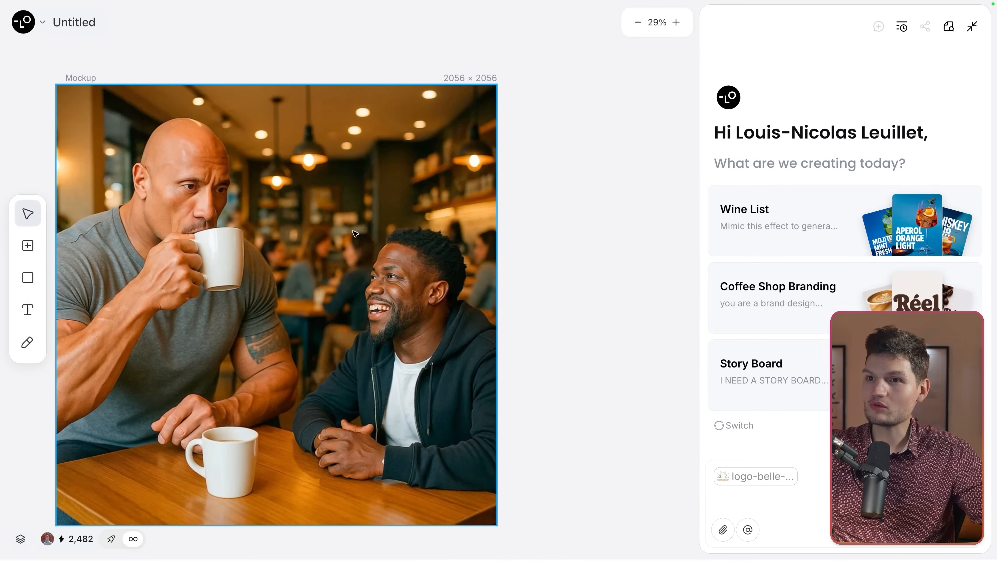
# Fit the logo on the white mug held by the bald man, adjusting its size and position
pyautogui.moveTo(218, 268)
pyautogui.mouseDown()
pyautogui.moveTo(211, 256)
pyautogui.moveTo(222, 250)
pyautogui.mouseUp()
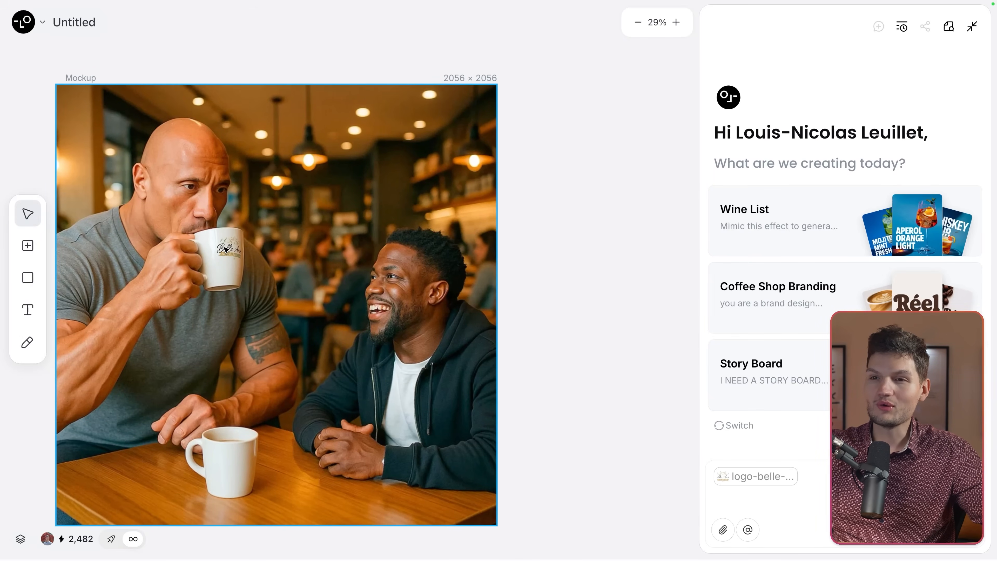
pyautogui.scroll(5, 227, 248)
pyautogui.moveTo(192, 273); pyautogui.dragTo(213, 249)
# Move the logo onto the mug standing on the table and adjust its size and position to follow the mug
pyautogui.scroll(-3, 213, 250)
pyautogui.scroll(-5, 223, 225)
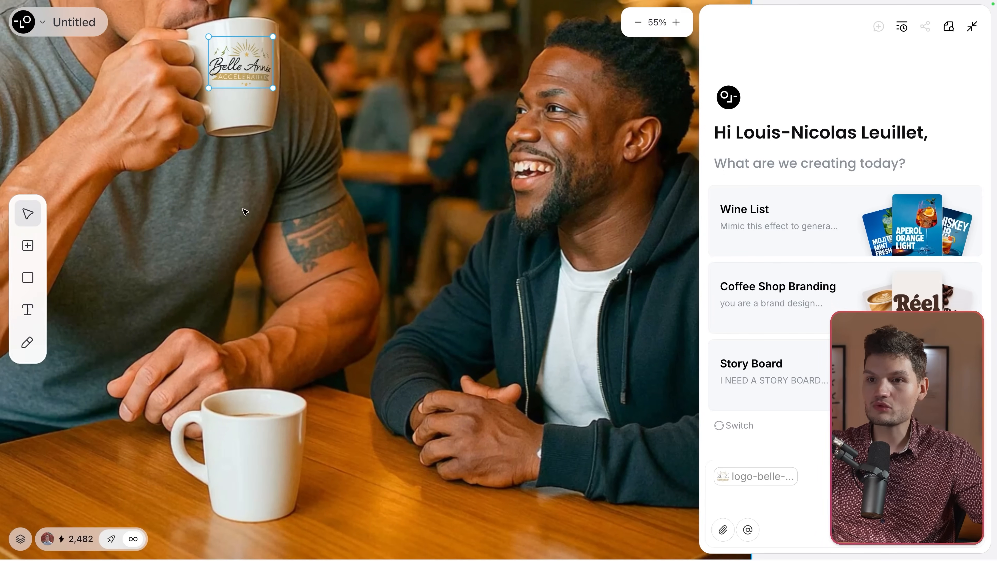
pyautogui.moveTo(228, 55); pyautogui.dragTo(255, 462)
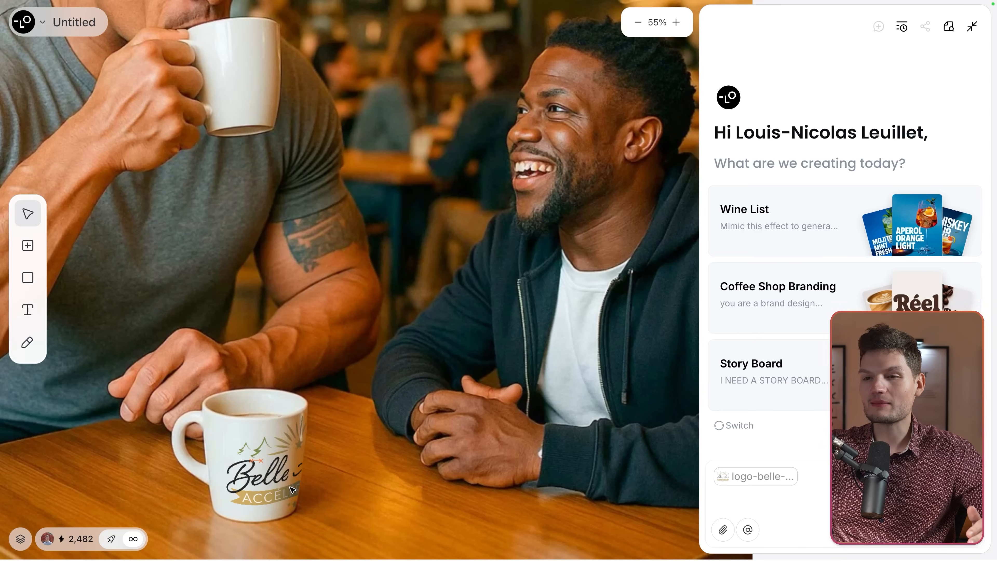
pyautogui.moveTo(267, 490)
pyautogui.mouseDown()
pyautogui.moveTo(373, 511)
pyautogui.moveTo(408, 534)
pyautogui.moveTo(336, 470)
pyautogui.moveTo(310, 426)
pyautogui.moveTo(353, 530)
pyautogui.moveTo(278, 493)
pyautogui.mouseUp()
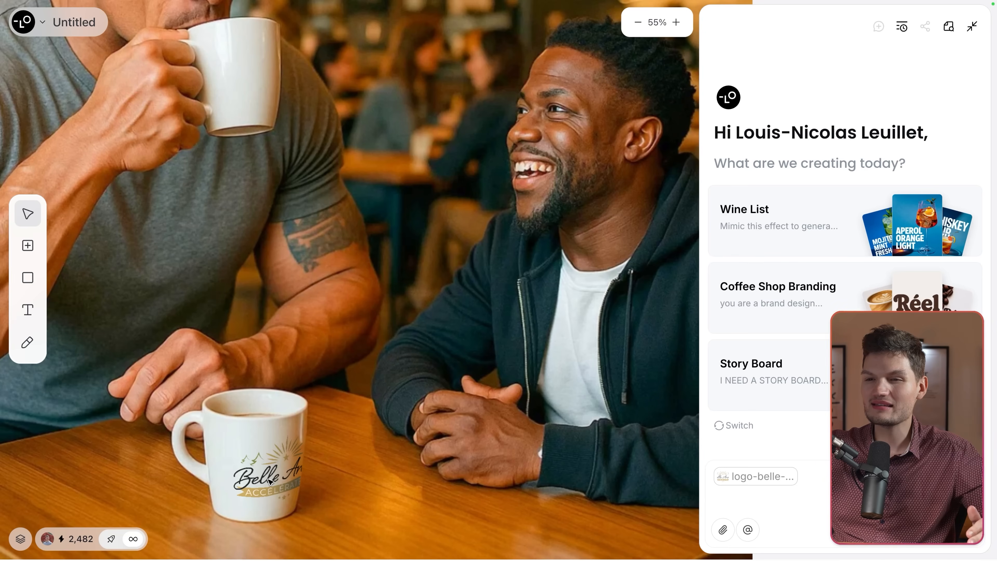
pyautogui.moveTo(303, 514); pyautogui.dragTo(329, 497)
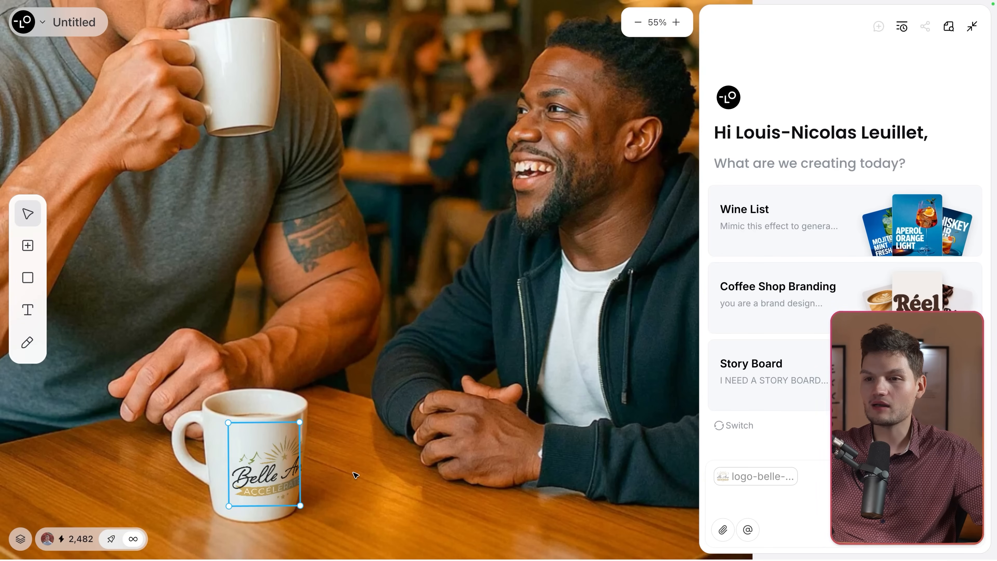
# Examine the café mockup as a whole and up close, checking how the logo wraps around the table mug
pyautogui.scroll(-5, 372, 458)
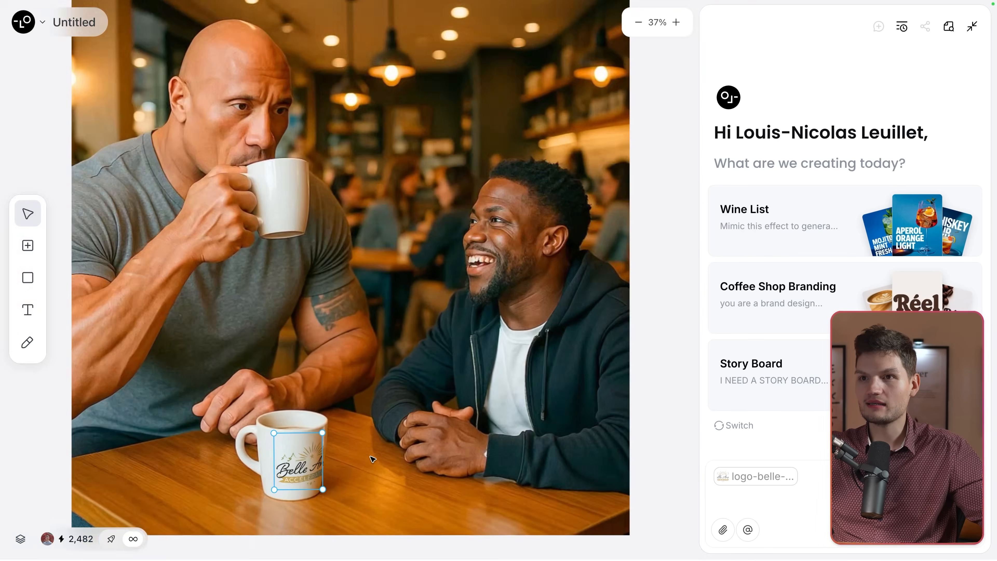
pyautogui.hscroll(5, 478, 339)
pyautogui.click(479, 338)
pyautogui.scroll(-3, 479, 338)
pyautogui.scroll(-2, 478, 339)
pyautogui.hscroll(-5, 479, 338)
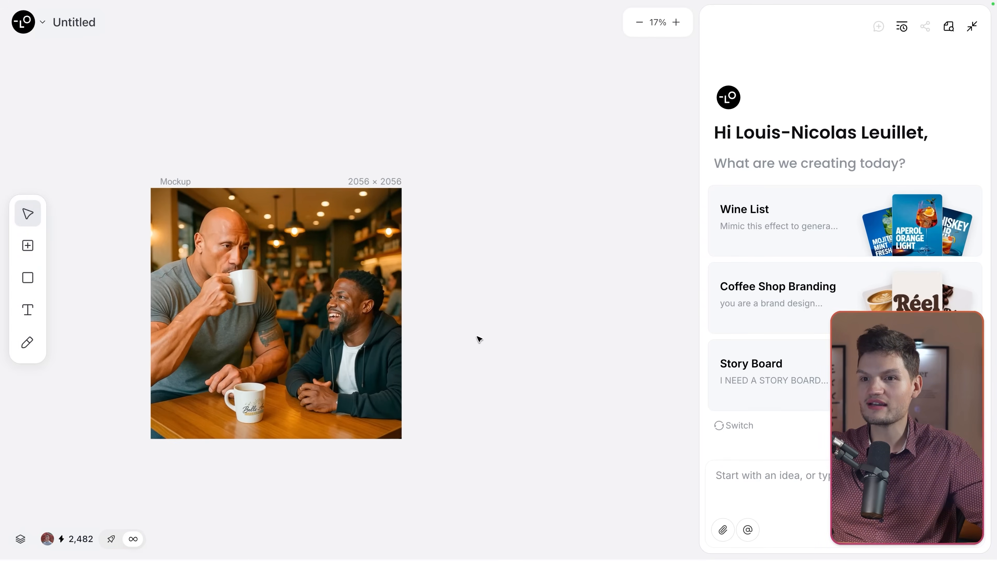
pyautogui.scroll(5, 463, 348)
pyautogui.hscroll(-4, 309, 405)
pyautogui.scroll(4, 309, 404)
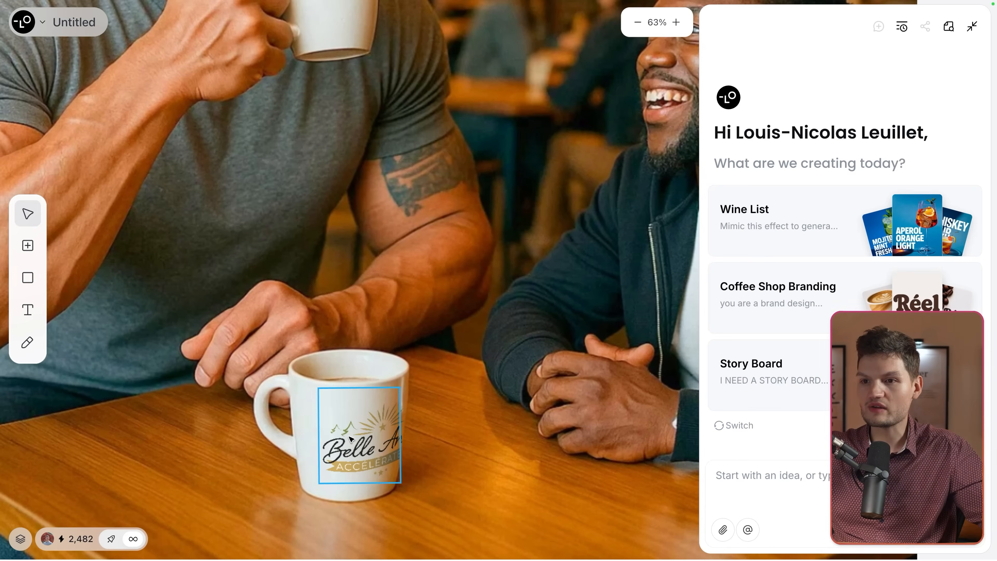
# Examine the Belle Année logos on both mugs up close and in the whole café mockup
pyautogui.click(432, 452)
pyautogui.moveTo(432, 453); pyautogui.dragTo(341, 107)
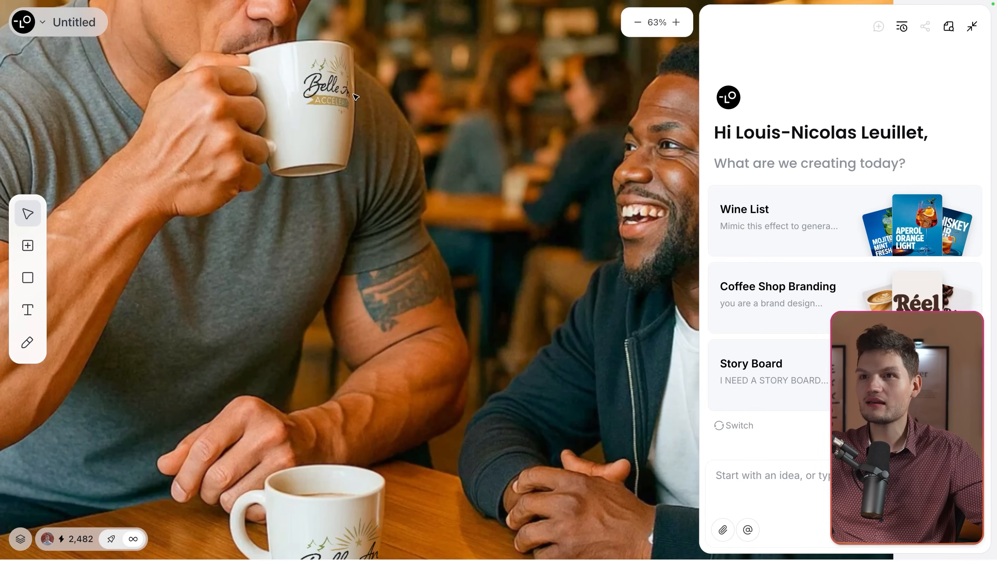
pyautogui.moveTo(310, 129); pyautogui.dragTo(264, 155)
pyautogui.click(386, 194)
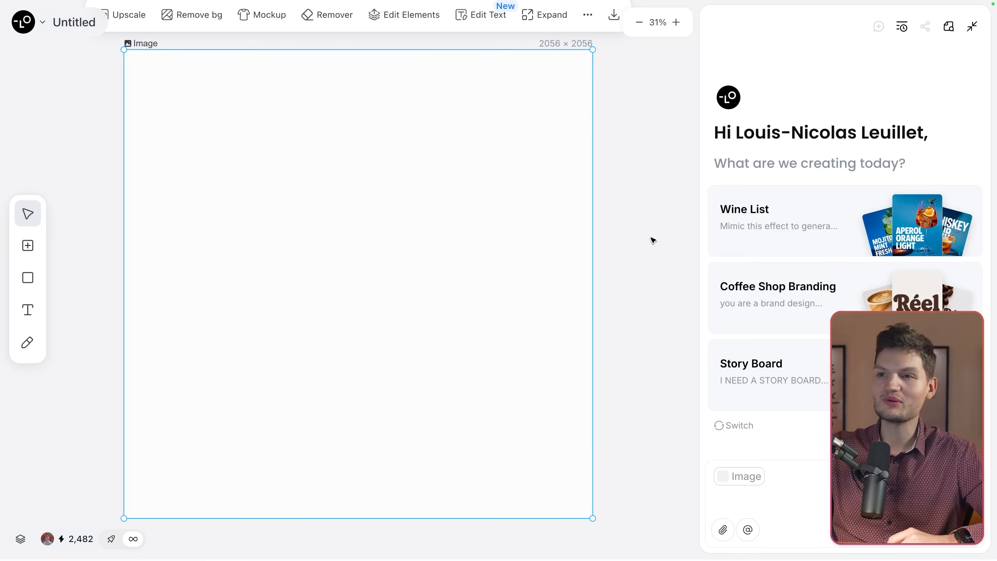
pyautogui.click(653, 241)
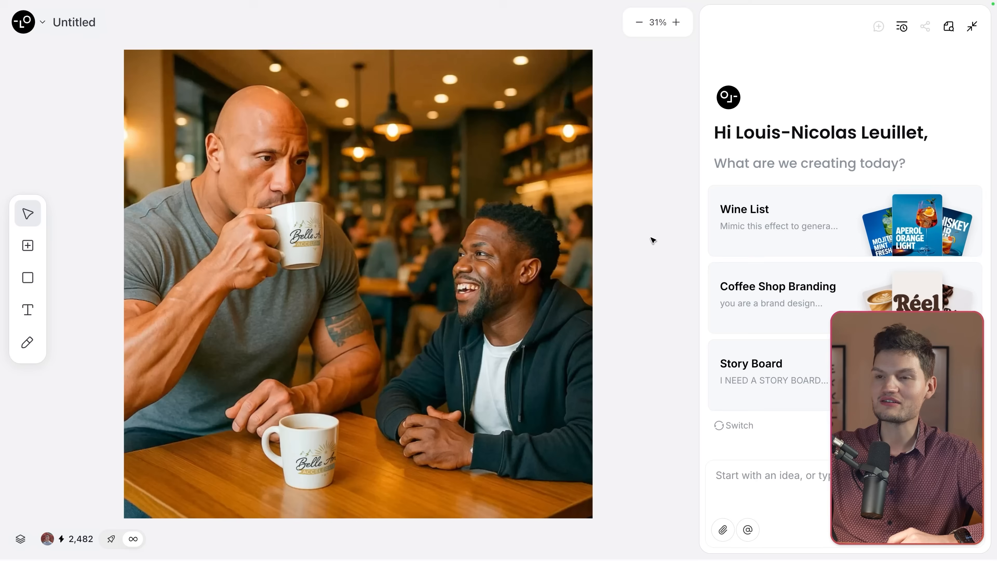
pyautogui.click(412, 225)
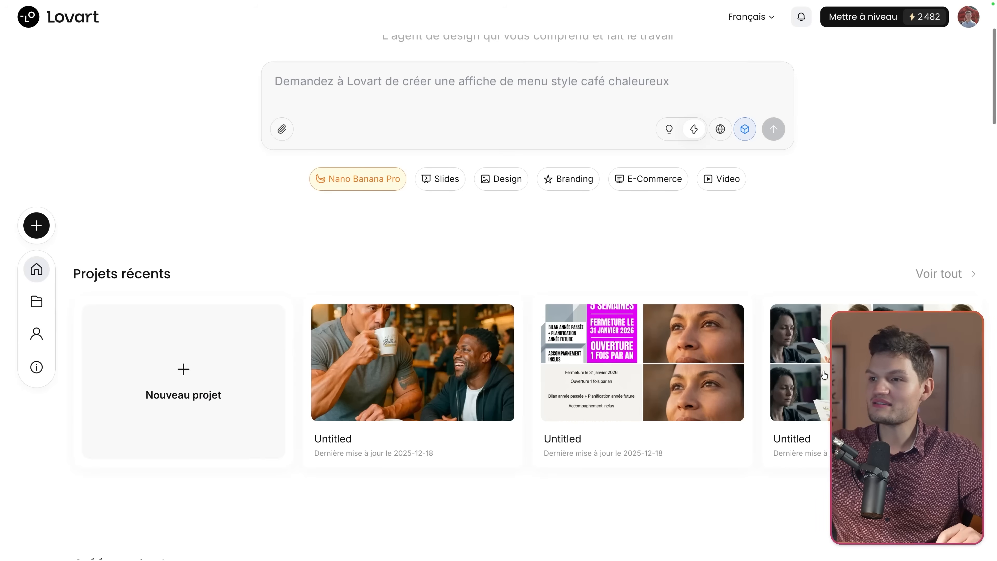
# Start a new blank project and load the Wine List example prompt with its reference image
pyautogui.click(918, 273)
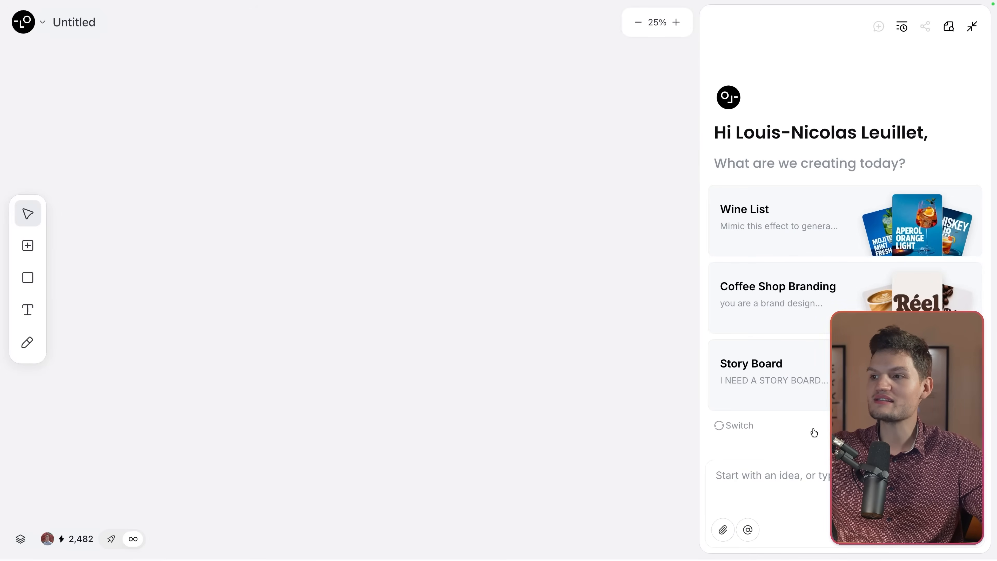
pyautogui.moveTo(762, 224)
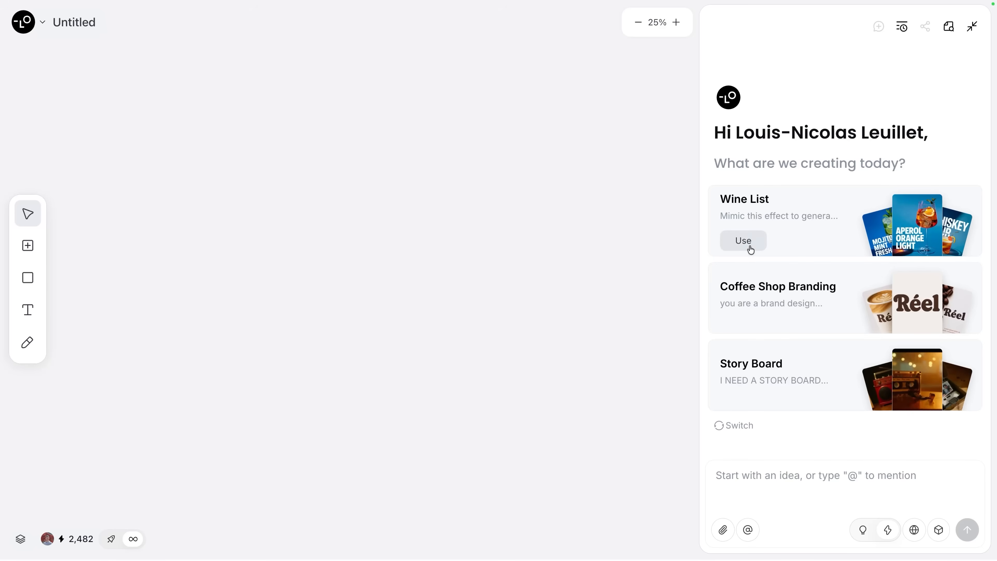
pyautogui.click(743, 240)
pyautogui.moveTo(741, 450)
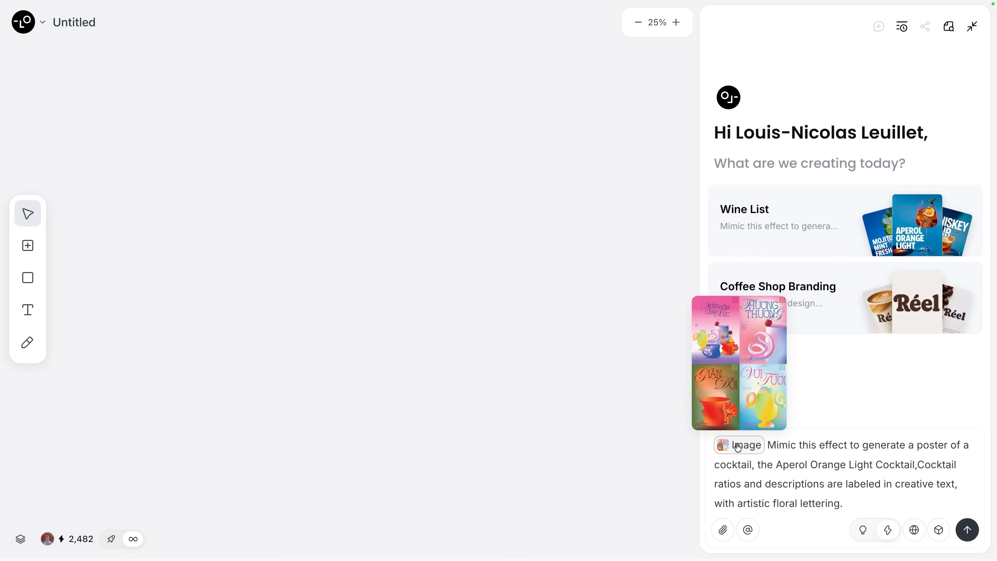
# Replace the cocktail brief with a poster for a training called Accélérateur Belle Année showing one happy, confident man or woman, and submit it
pyautogui.moveTo(768, 445); pyautogui.dragTo(878, 499)
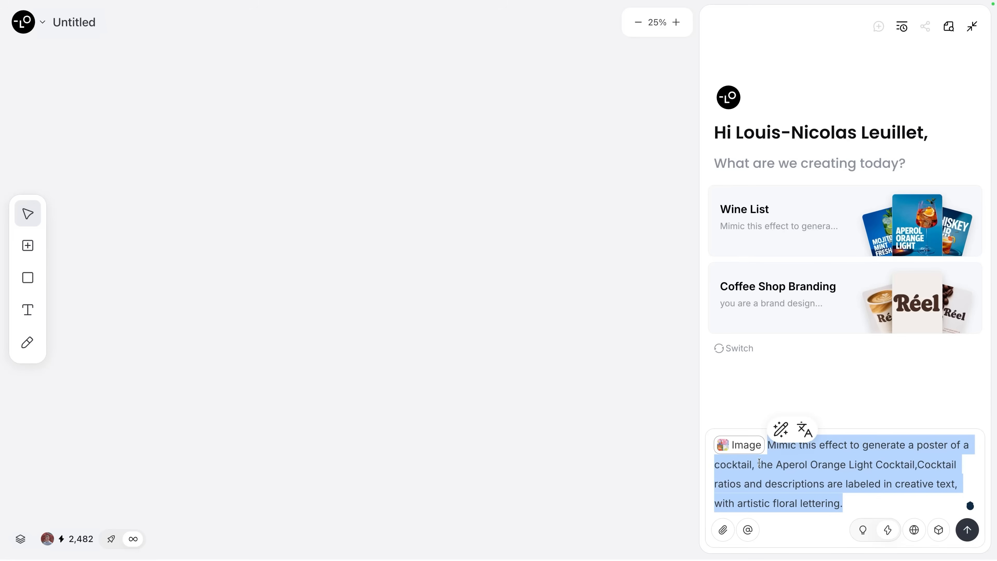
pyautogui.click(881, 509)
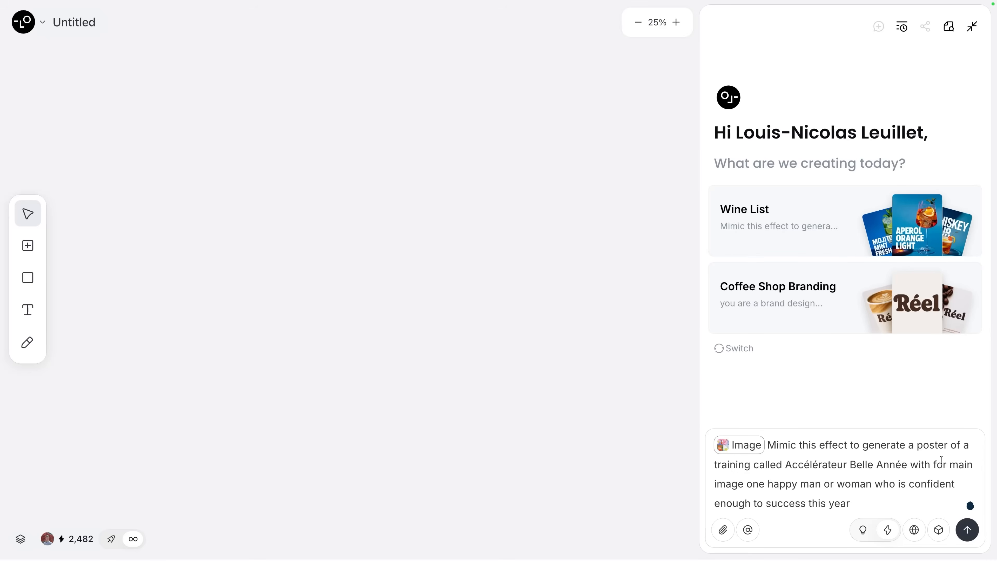
pyautogui.moveTo(940, 449); pyautogui.dragTo(875, 470)
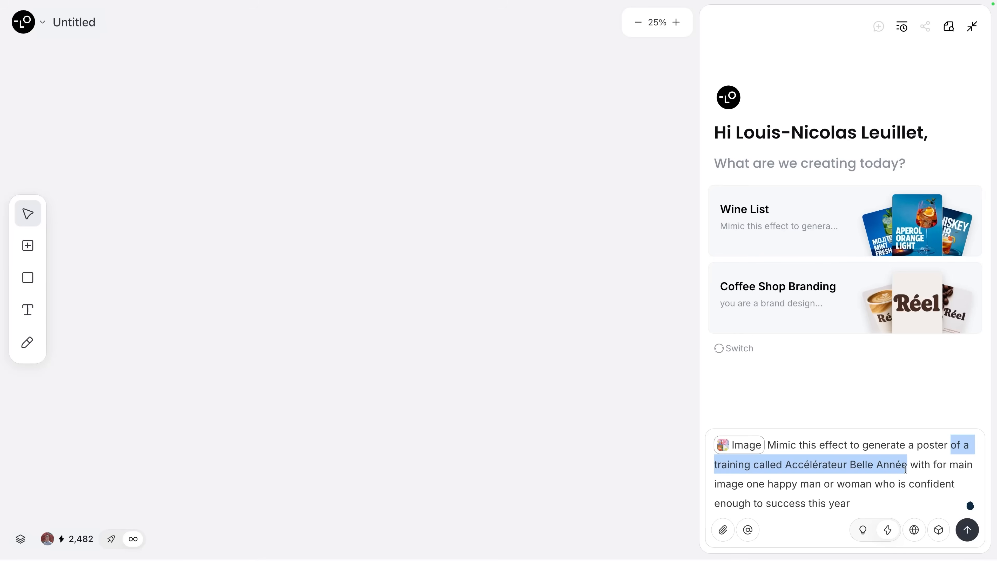
pyautogui.moveTo(962, 466); pyautogui.dragTo(787, 487)
pyautogui.click(908, 483)
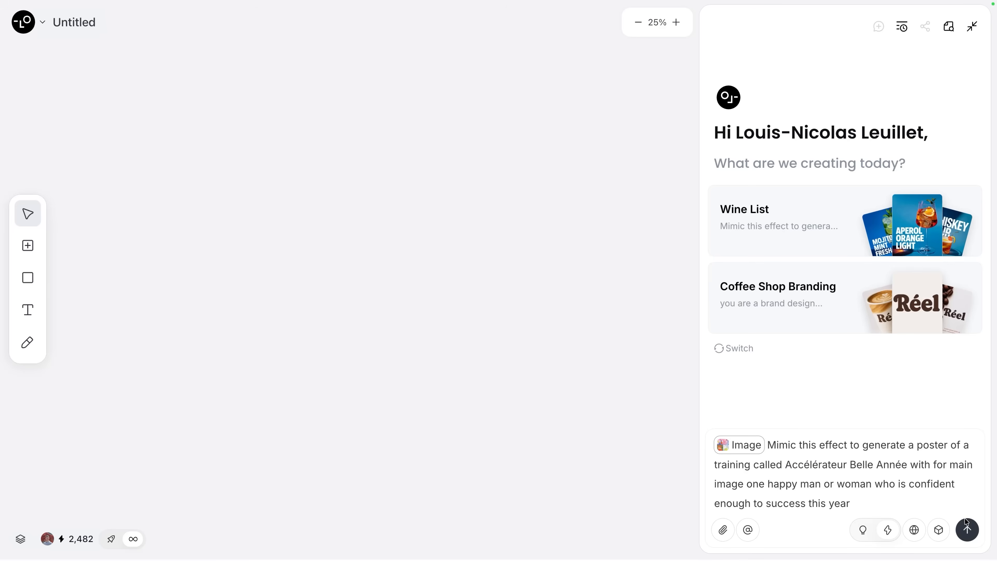
pyautogui.click(967, 529)
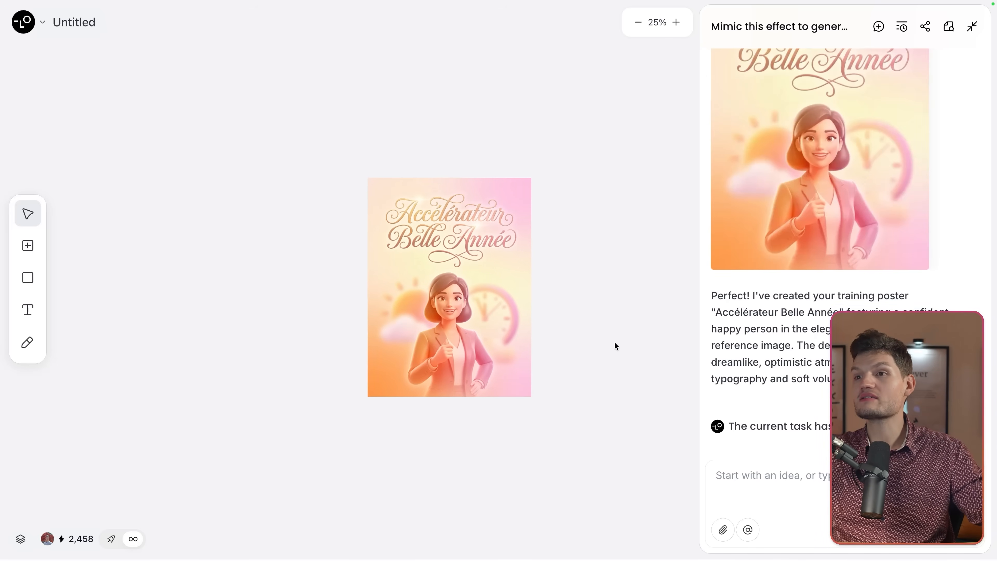
# Check the generated poster and send the follow-up prompt "Générer maintenant une deuxième alternative"
pyautogui.click(498, 290)
pyautogui.scroll(5, 496, 290)
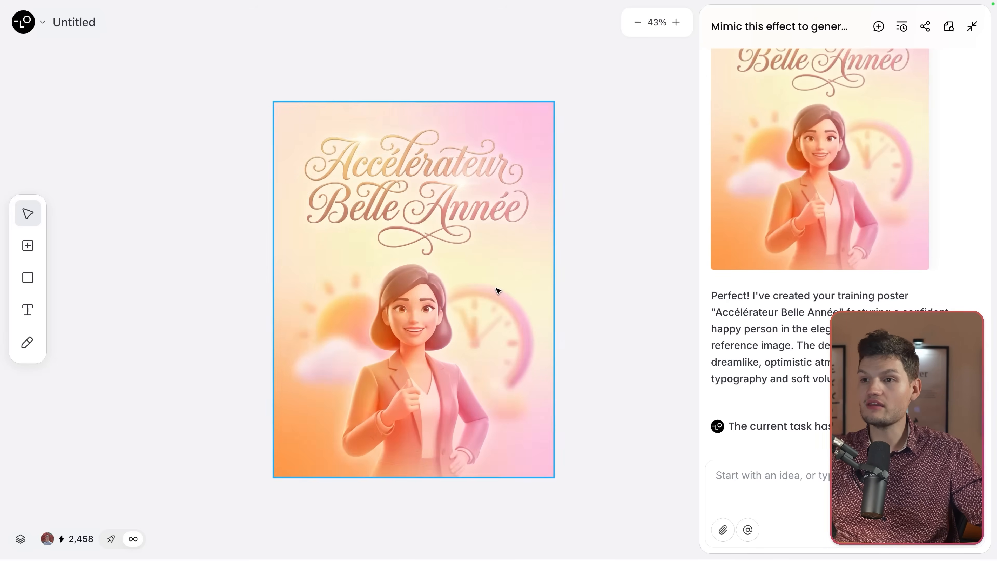
pyautogui.click(683, 323)
pyautogui.scroll(-2, 687, 323)
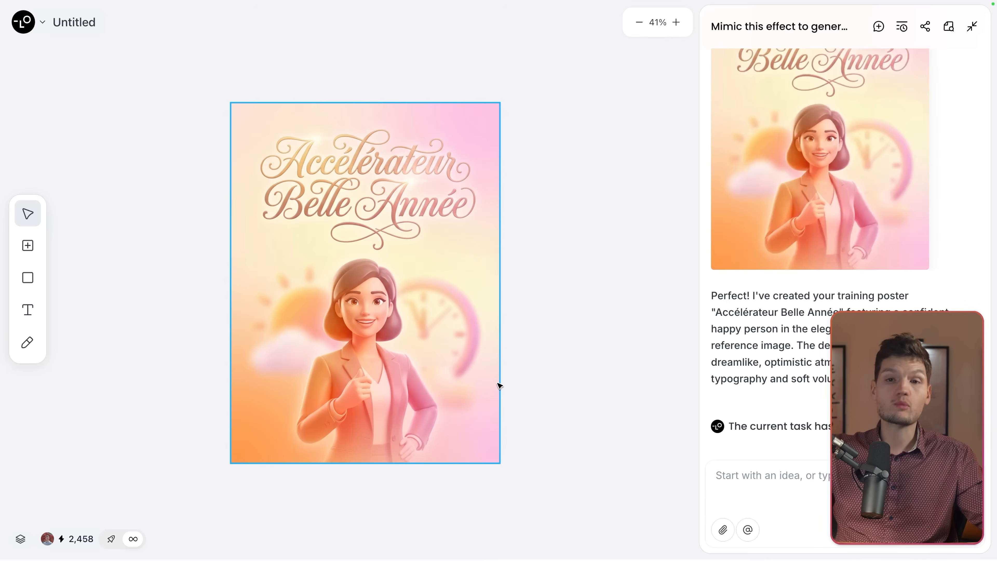
pyautogui.click(777, 481)
pyautogui.write('Générer mainten')
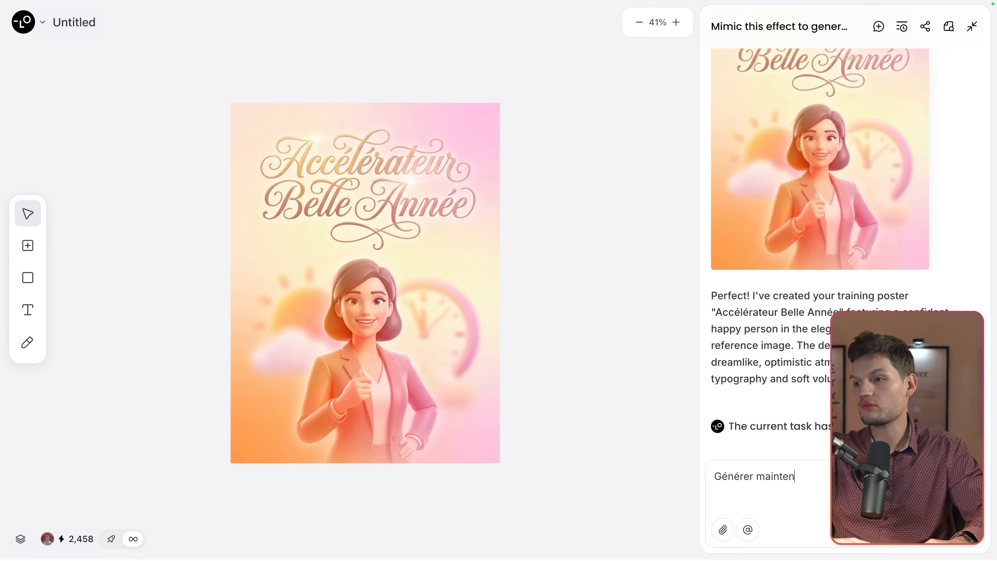
pyautogui.write('ant une deuxième al')
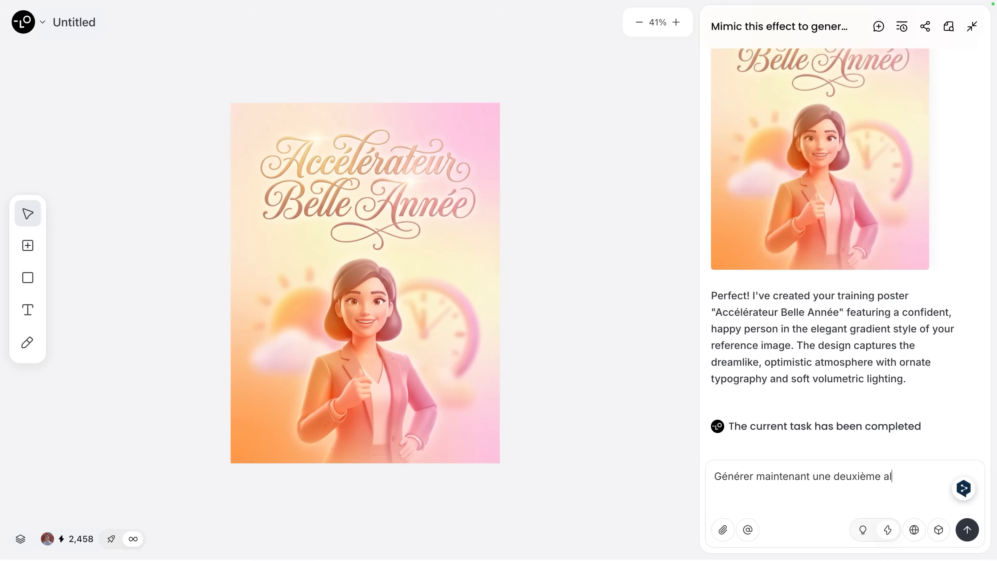
pyautogui.write('ternative')
pyautogui.press('Return')
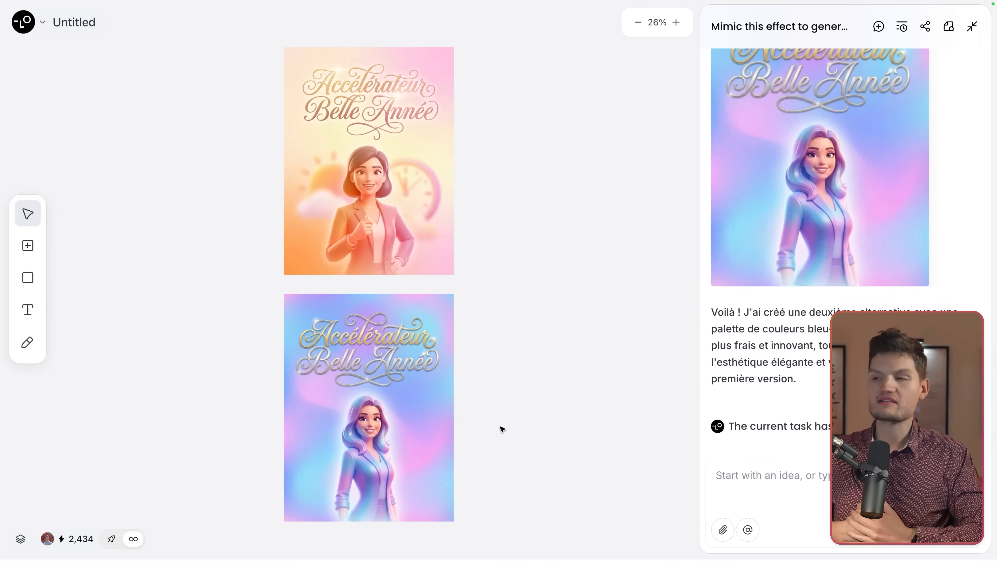
# Dictate and send a request for a more realistic, human version of the poster
pyautogui.click(752, 487)
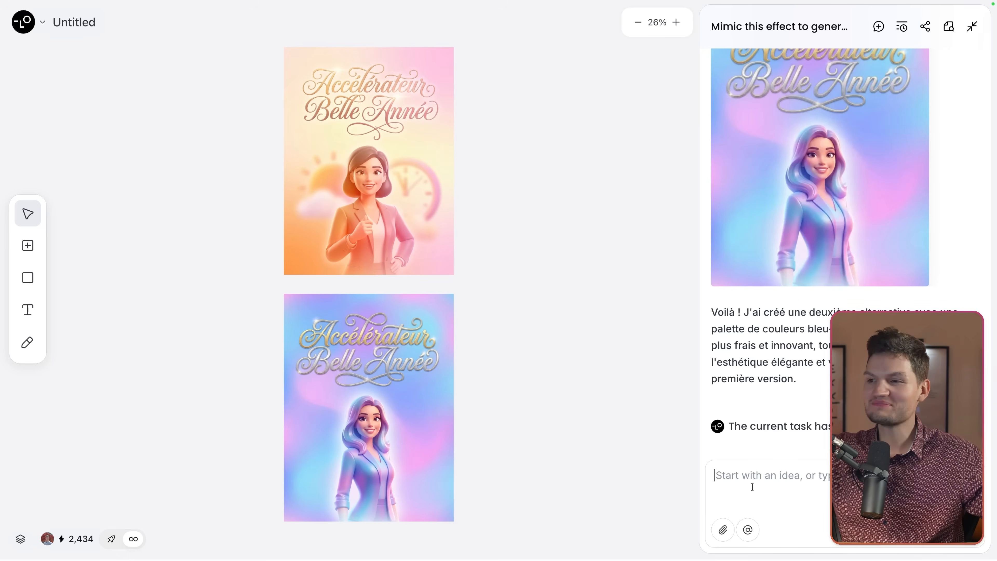
pyautogui.press('super')
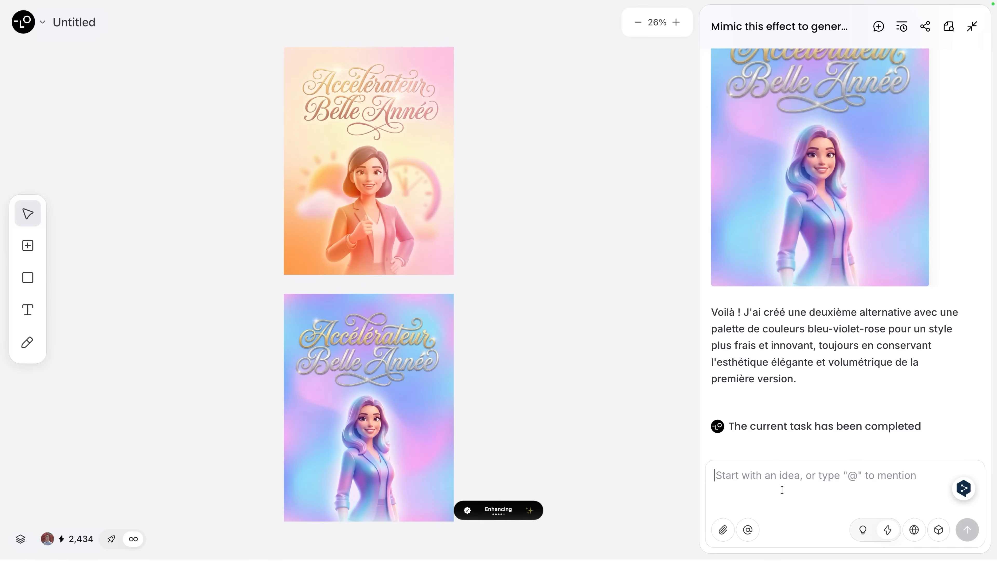
pyautogui.hotkey('ctrl', 'v')
pyautogui.press('Return')
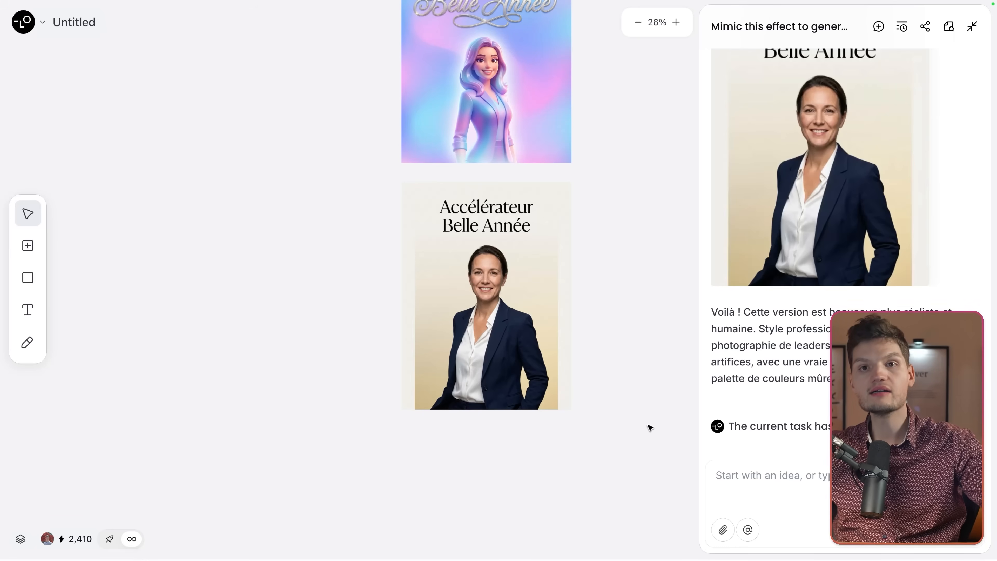
# Examine the realistic poster of the woman in the navy blazer up close
pyautogui.hscroll(5, 650, 427)
pyautogui.click(367, 290)
pyautogui.scroll(5, 367, 290)
pyautogui.scroll(-6, 353, 298)
pyautogui.click(448, 252)
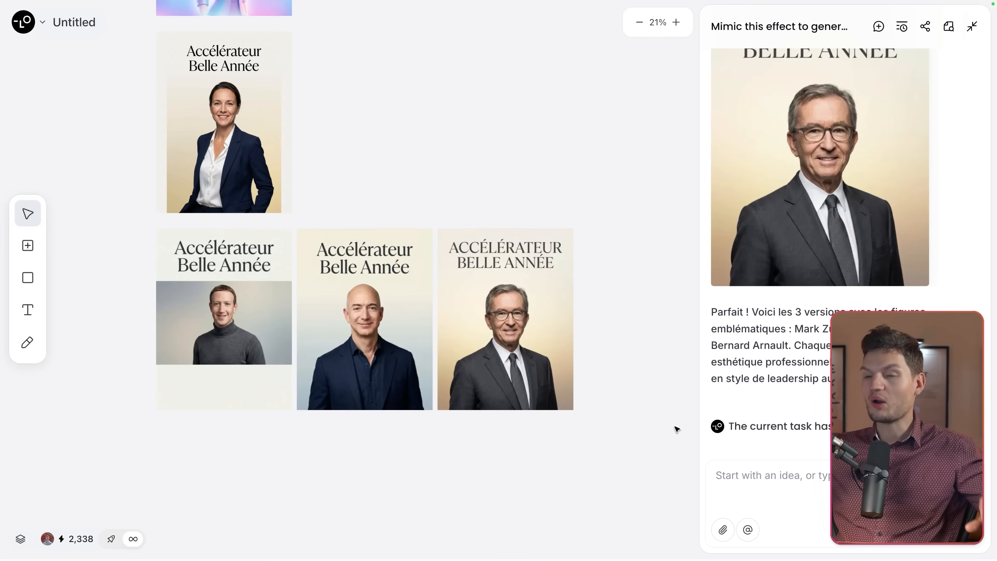
# Examine the Mark Zuckerberg, Jeff Bezos and Bernard Arnault poster versions one by one
pyautogui.click(271, 377)
pyautogui.hotkey('shift', '2')
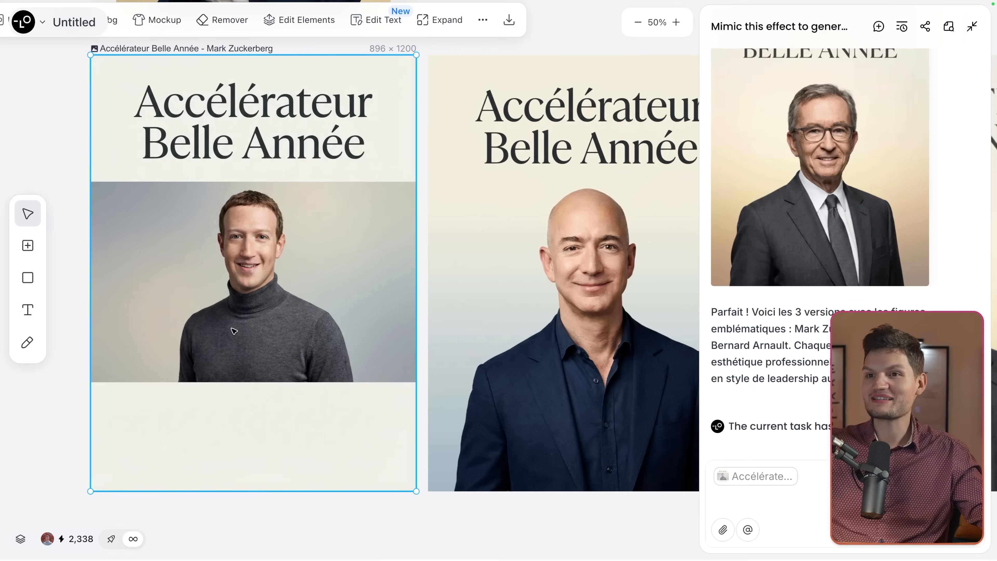
pyautogui.click(371, 537)
pyautogui.click(332, 427)
pyautogui.scroll(-5, 333, 413)
pyautogui.click(330, 412)
pyautogui.scroll(3, 342, 410)
pyautogui.click(559, 371)
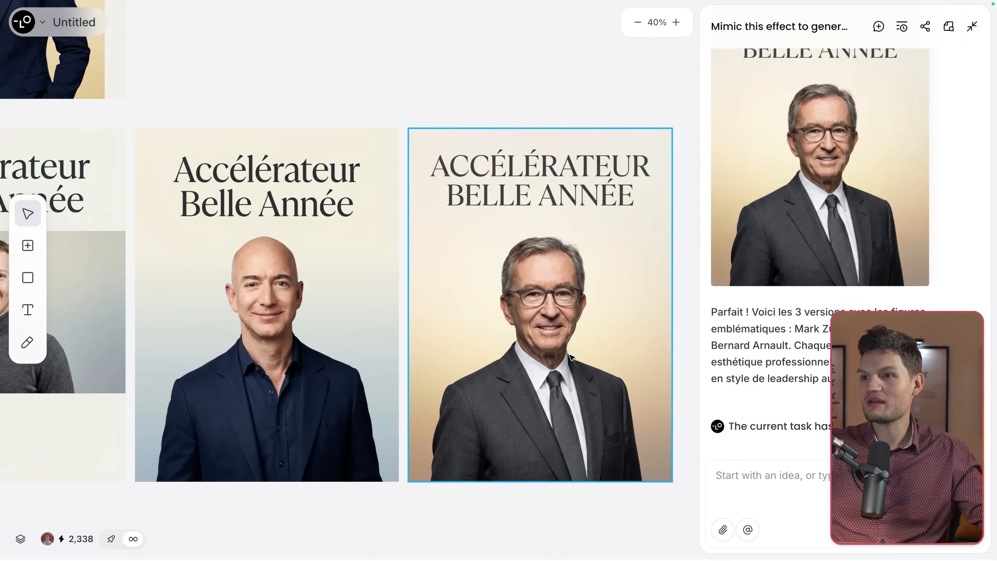
pyautogui.scroll(-3, 559, 371)
pyautogui.click(322, 397)
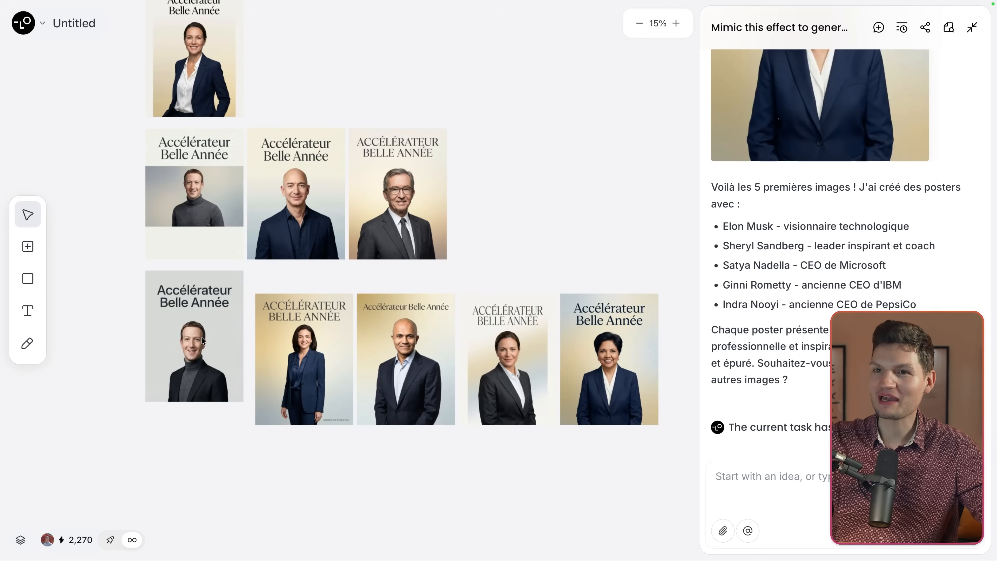
# Move the four newest posters together so they line up with the grey Mark Zuckerberg poster in one row
pyautogui.click(173, 355)
pyautogui.scroll(2, 173, 356)
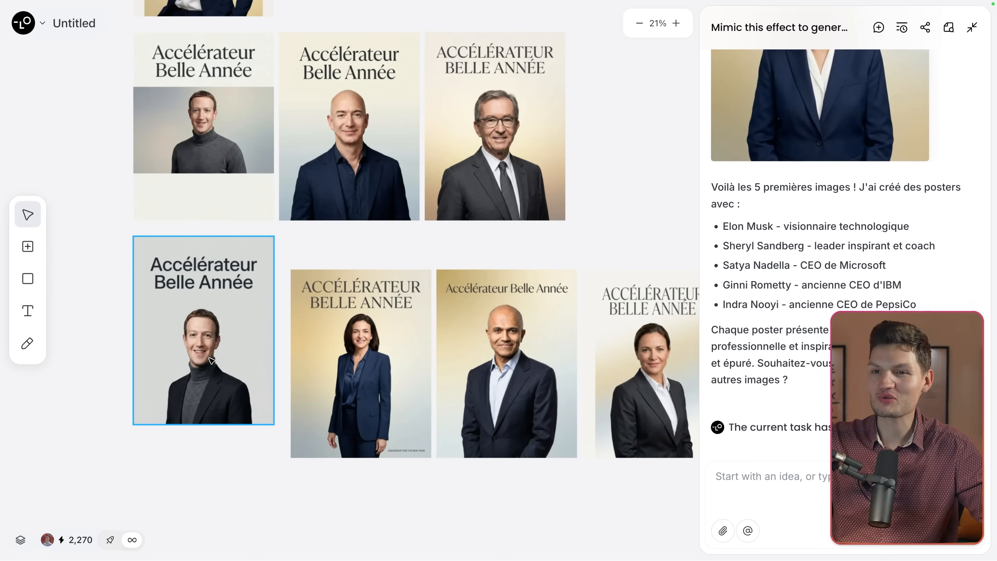
pyautogui.moveTo(309, 478); pyautogui.dragTo(698, 263)
pyautogui.moveTo(456, 351)
pyautogui.mouseDown()
pyautogui.moveTo(453, 324)
pyautogui.moveTo(453, 346)
pyautogui.mouseUp()
pyautogui.scroll(-2, 459, 408)
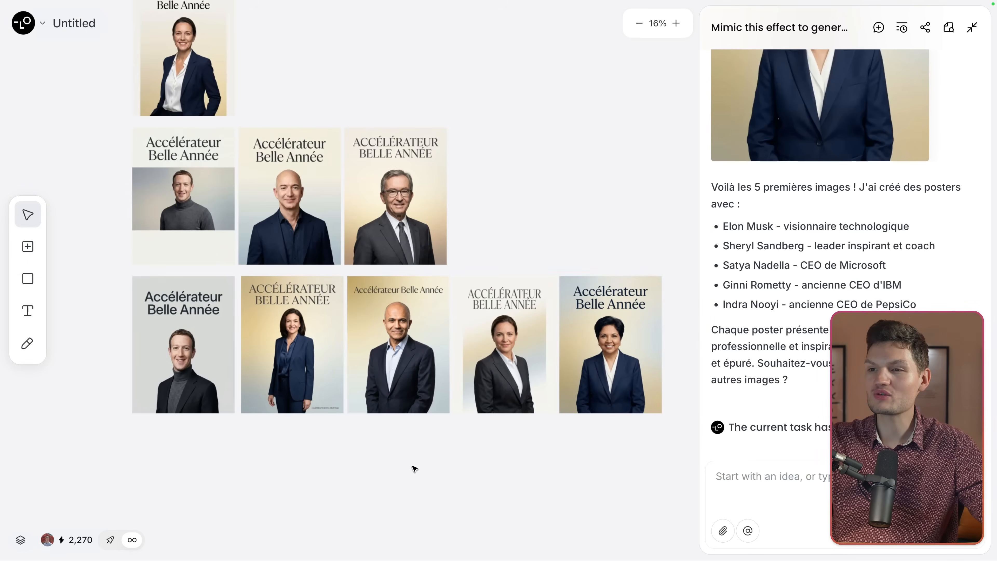
pyautogui.moveTo(185, 430); pyautogui.dragTo(608, 459)
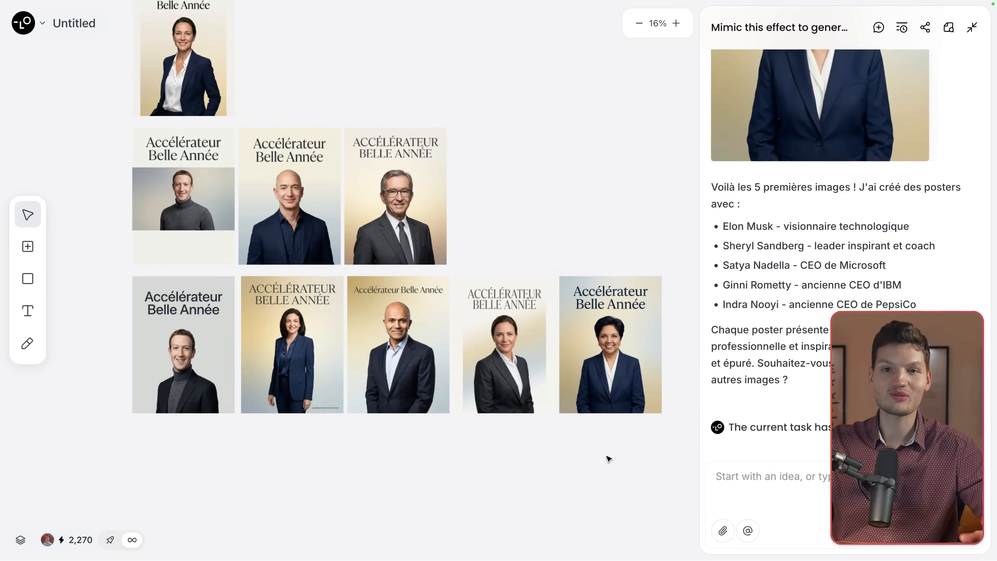
# Edit the text of the grey Mark Zuckerberg poster to read "Mark" and "ZUCKERBERG" and apply the edits
pyautogui.click(159, 311)
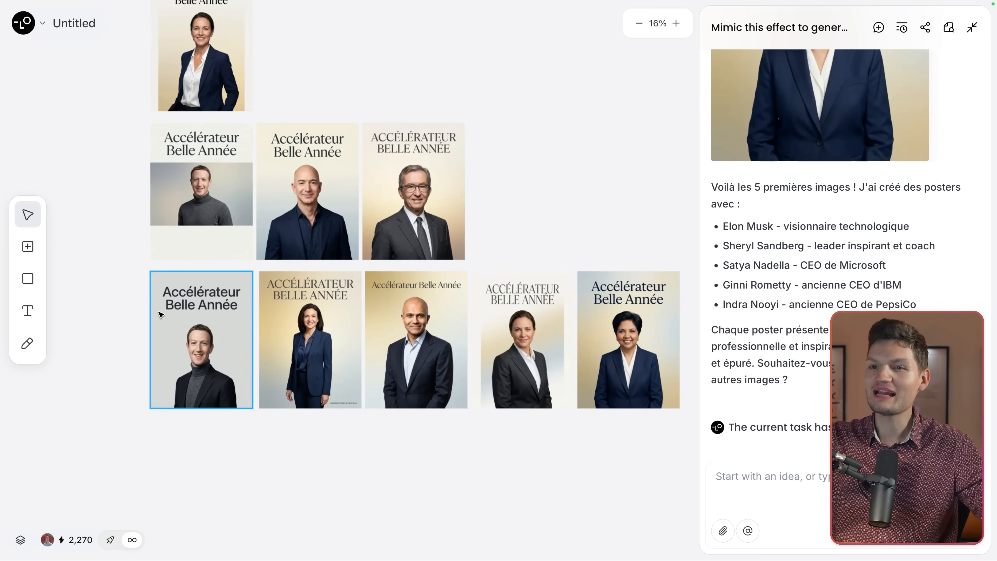
pyautogui.scroll(5, 159, 310)
pyautogui.scroll(3, 306, 294)
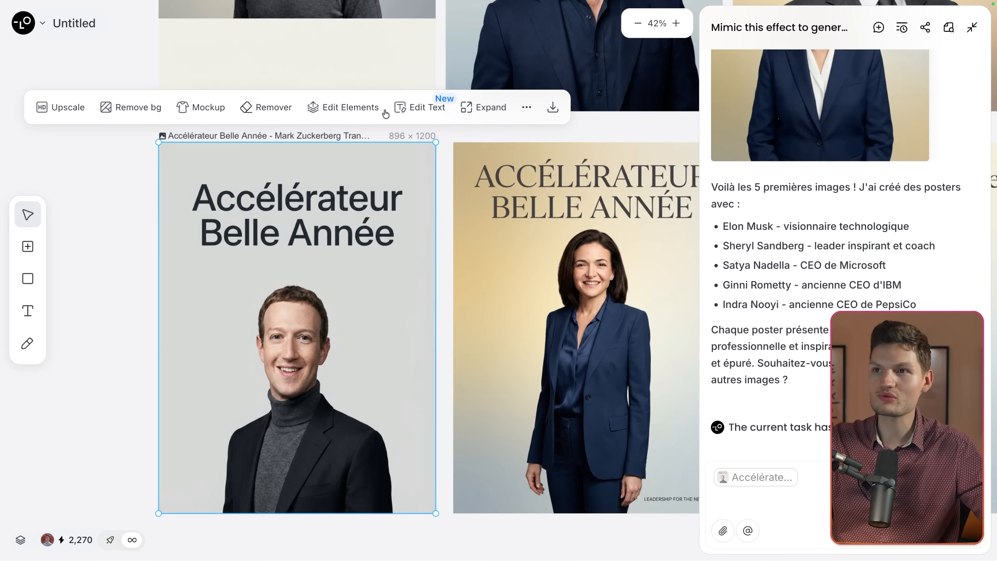
pyautogui.click(404, 107)
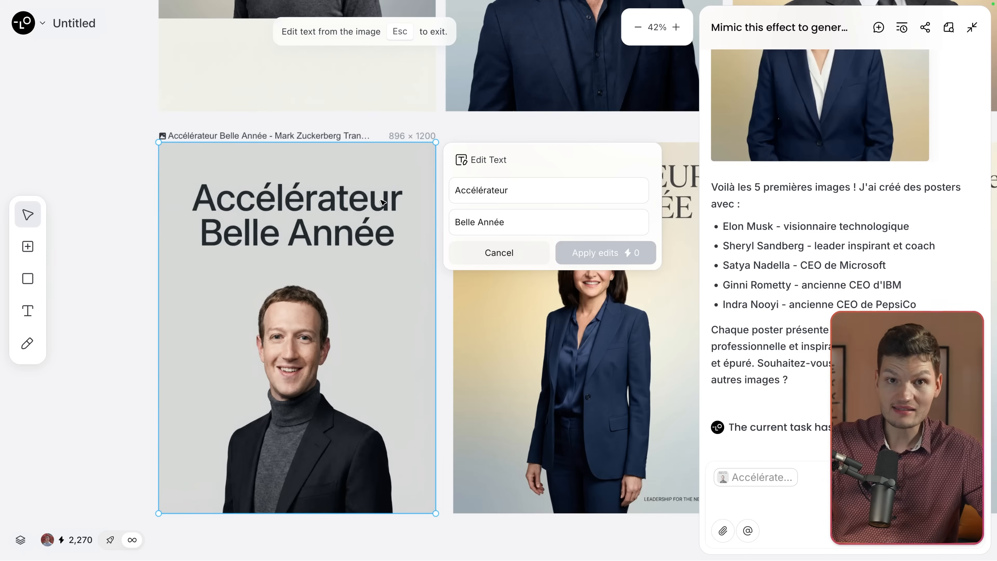
pyautogui.doubleClick(506, 190)
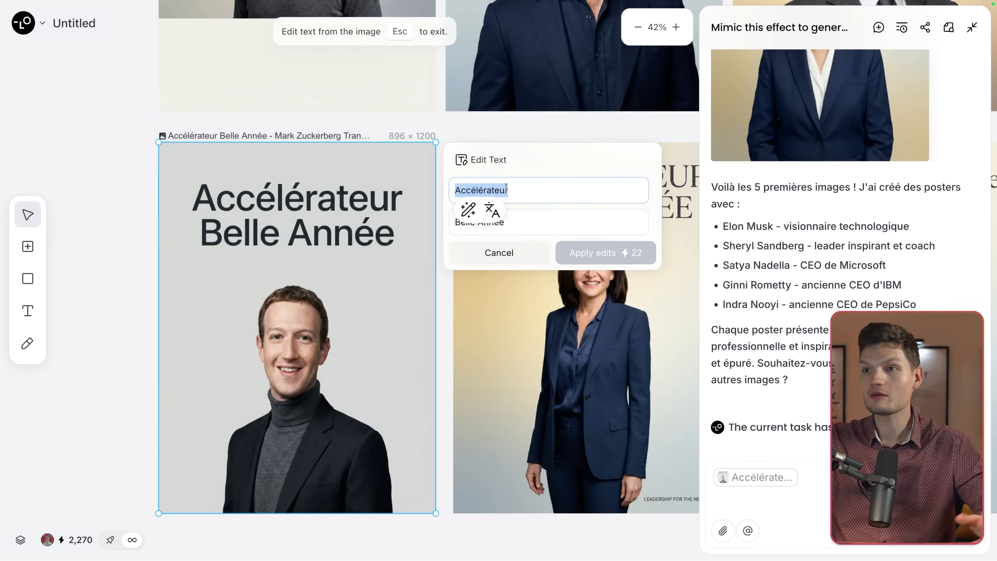
pyautogui.write('M')
pyautogui.click(455, 222)
pyautogui.hotkey('ctrl', 'a')
pyautogui.write('ZU')
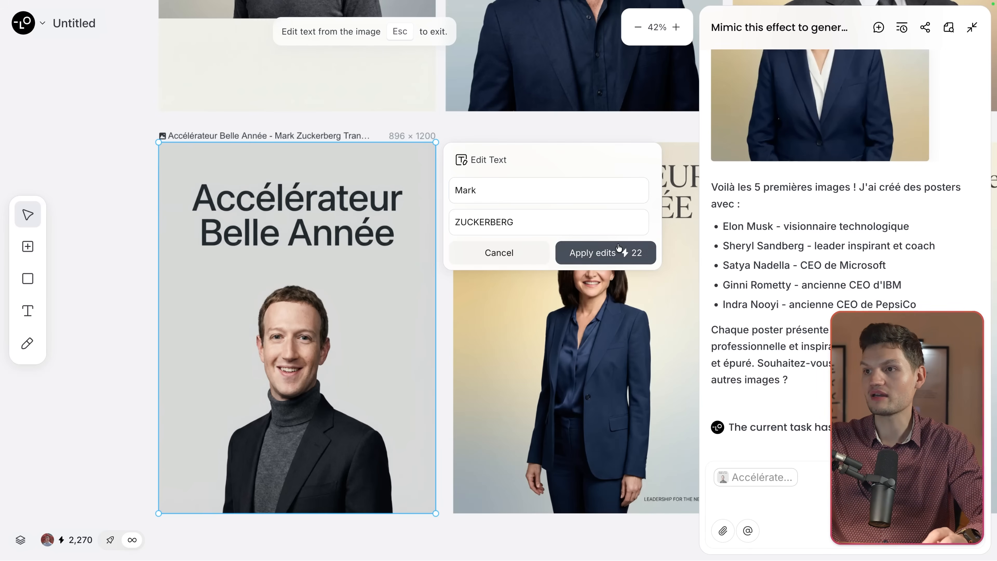
pyautogui.click(620, 252)
# Split the edited Mark ZUCKERBERG poster into editable elements and shift the portrait toward the poster's left edge
pyautogui.hscroll(3, 630, 143)
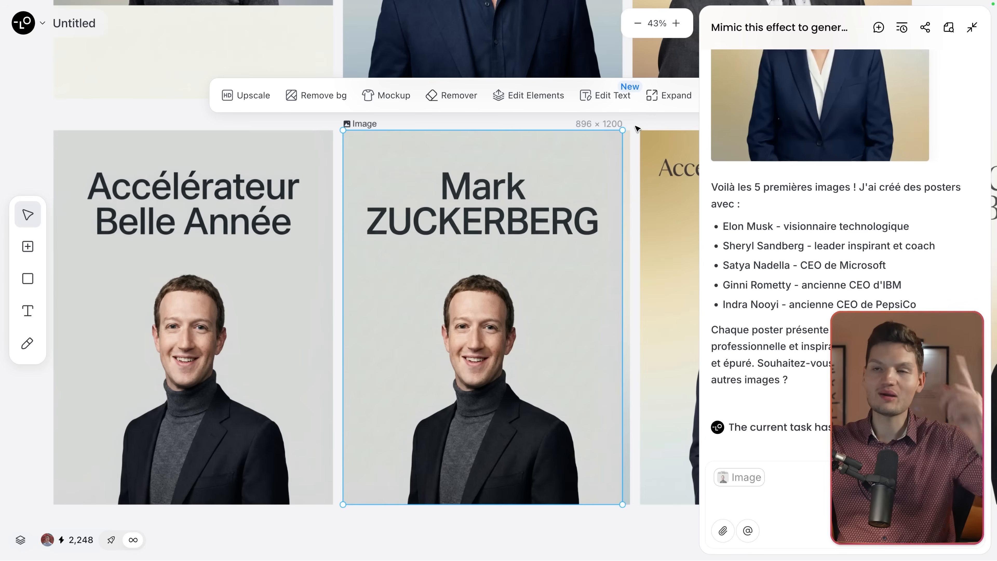
pyautogui.click(523, 100)
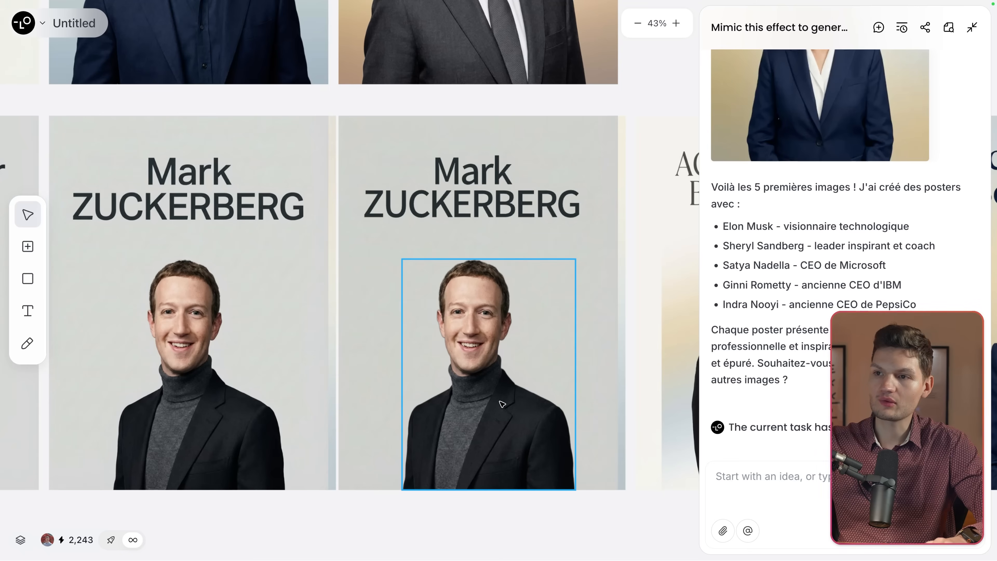
pyautogui.moveTo(502, 404); pyautogui.dragTo(457, 404)
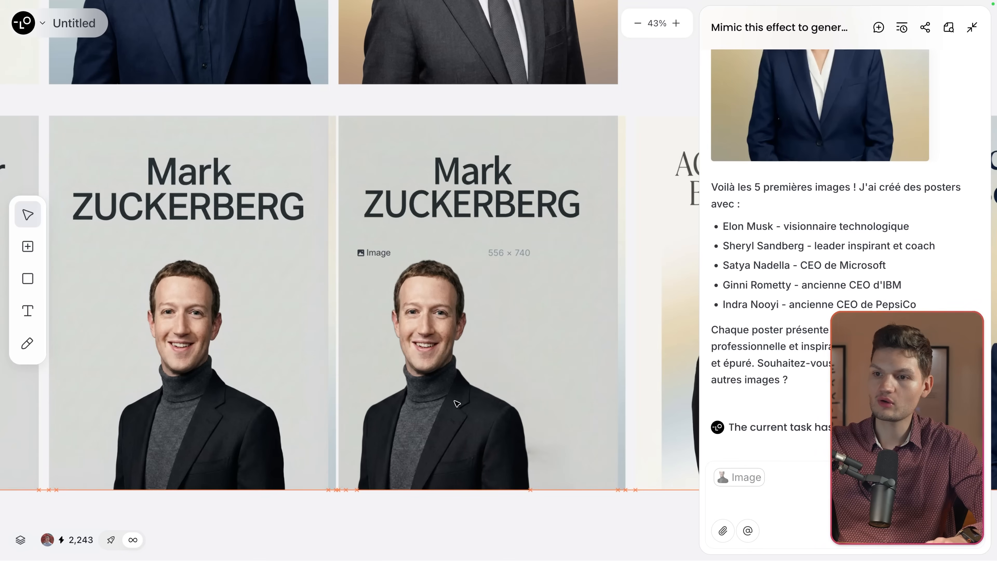
# Left-align the "Mark ZUCKERBERG" title on the split poster and set its font size to 144
pyautogui.click(497, 206)
pyautogui.click(575, 117)
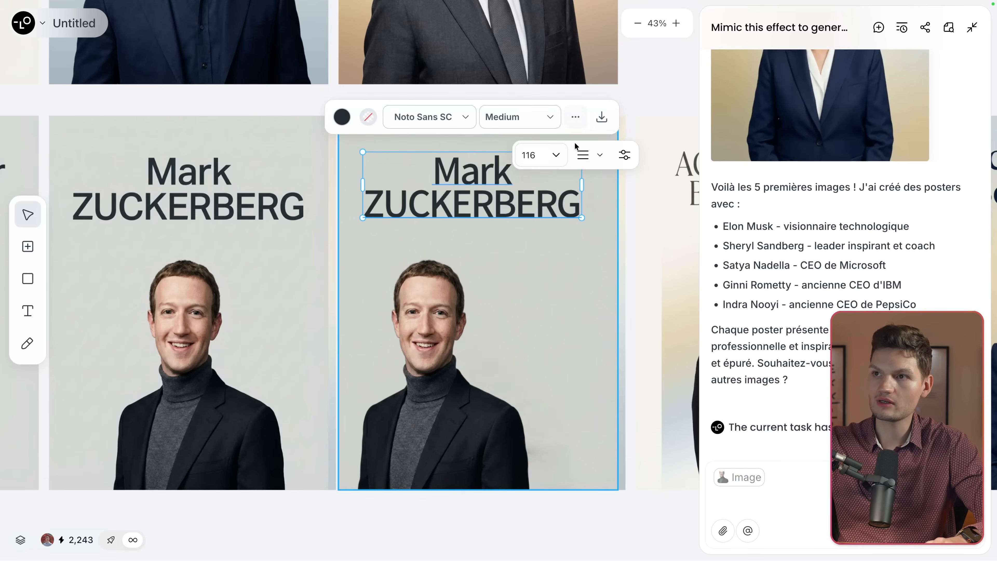
pyautogui.click(579, 156)
pyautogui.click(578, 192)
pyautogui.click(545, 155)
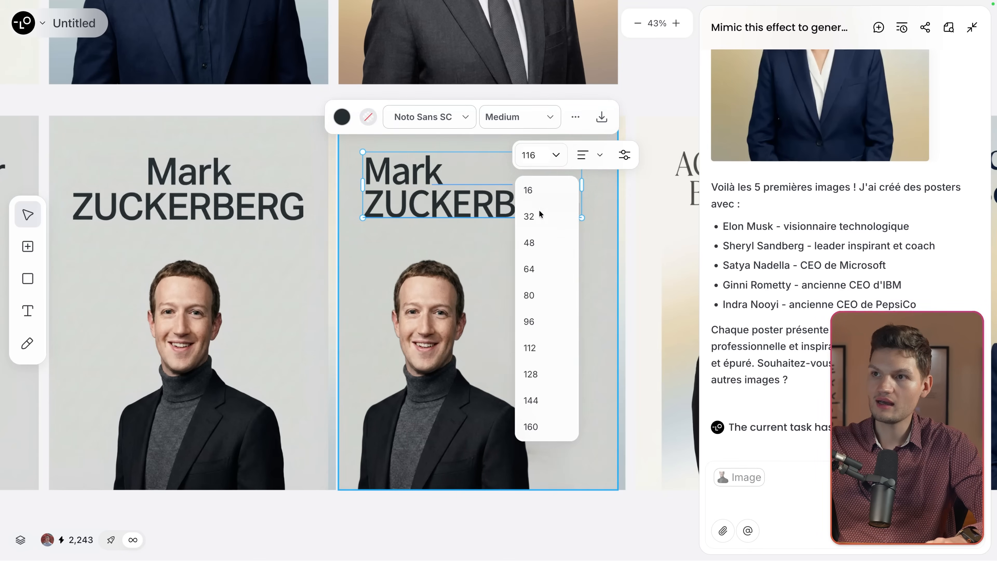
pyautogui.click(531, 400)
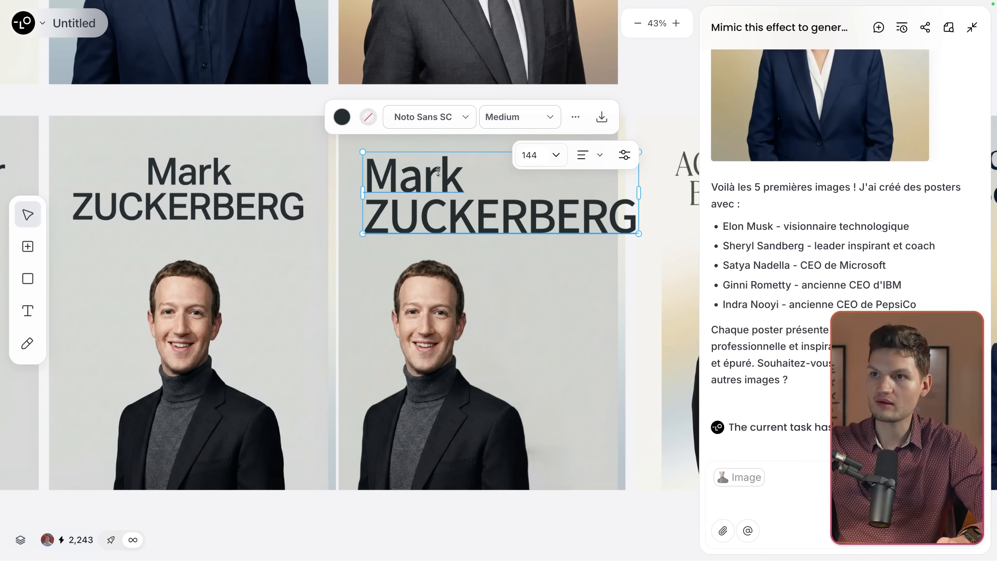